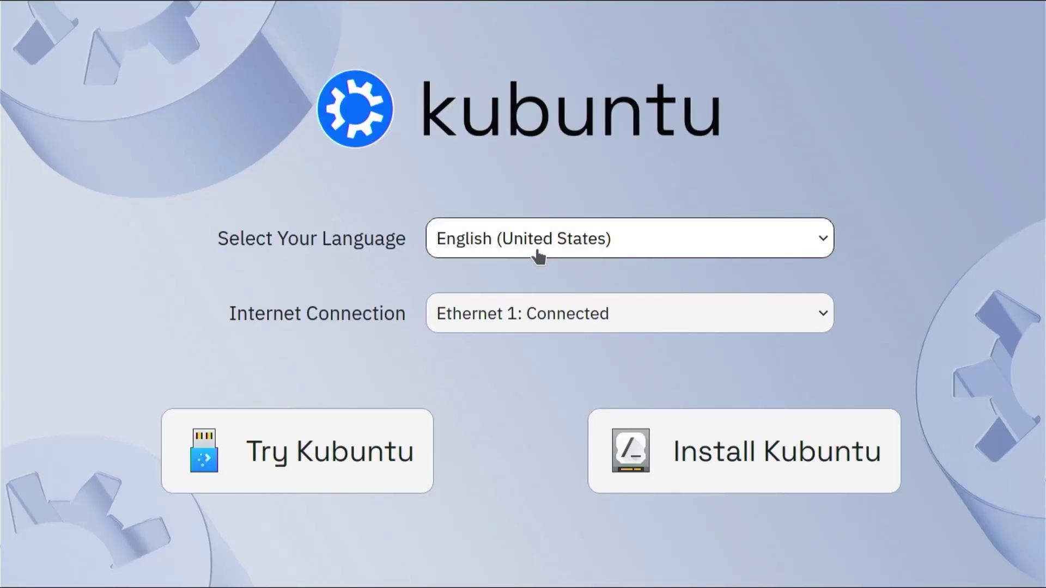
# Dismiss the welcome screen and sign in with the account password to reach the Plasma desktop.
pyautogui.click(752, 476)
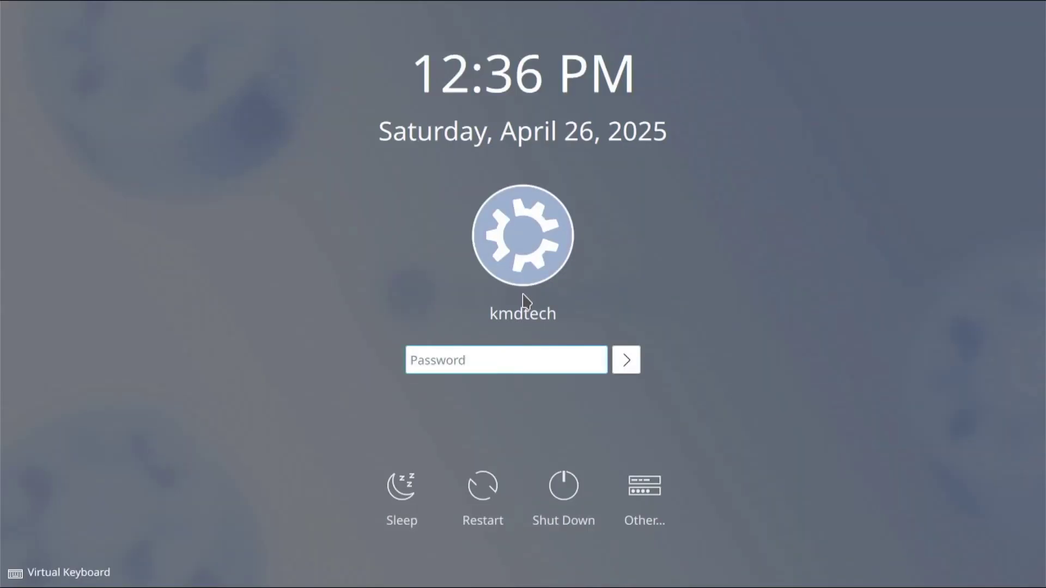
pyautogui.write('*******')
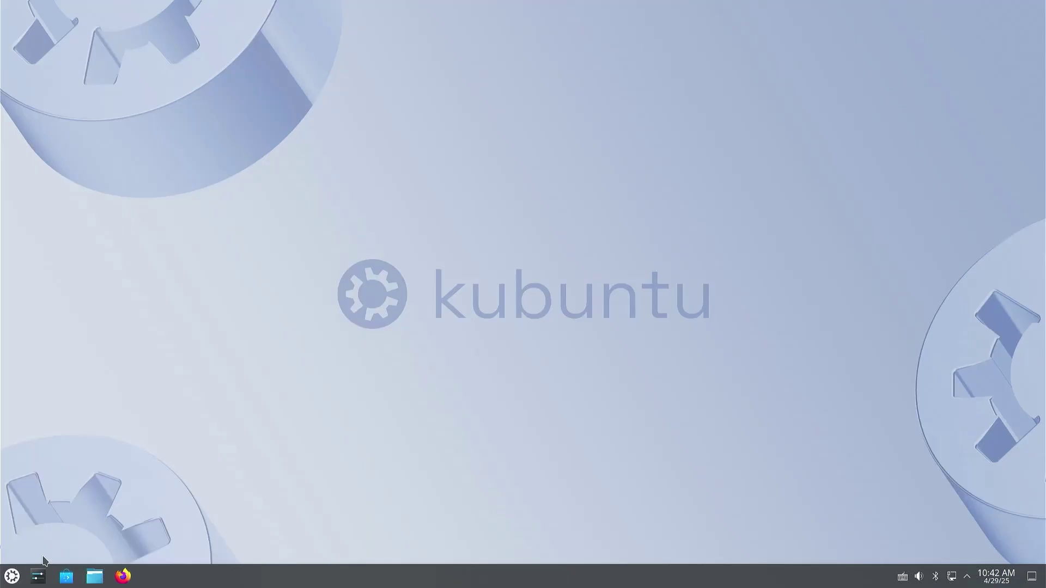
# Open the Kickoff launcher and browse the Development, Games, Internet, Multimedia, System and Utilities categories.
pyautogui.click(12, 577)
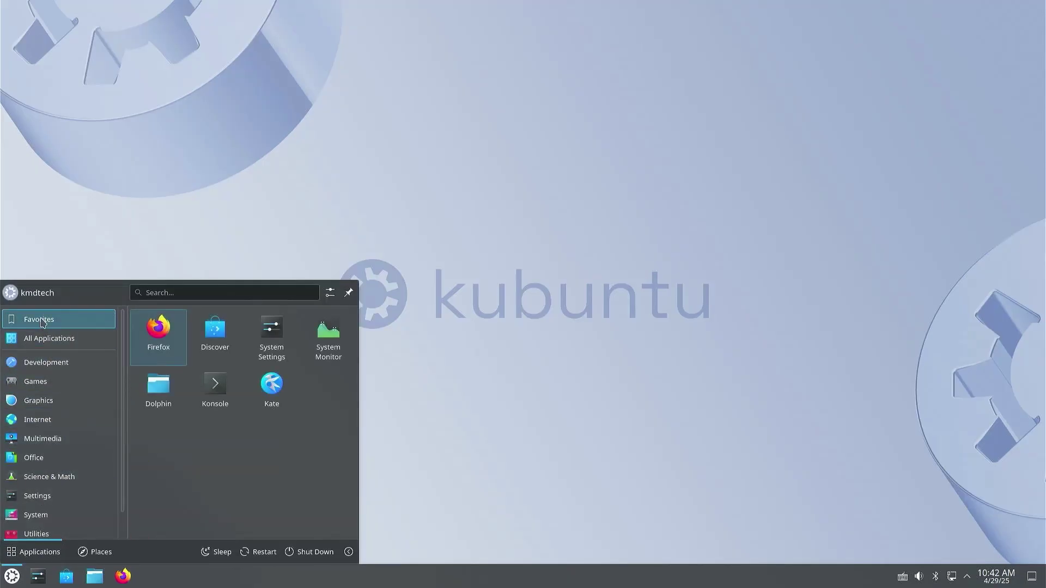
pyautogui.moveTo(49, 344)
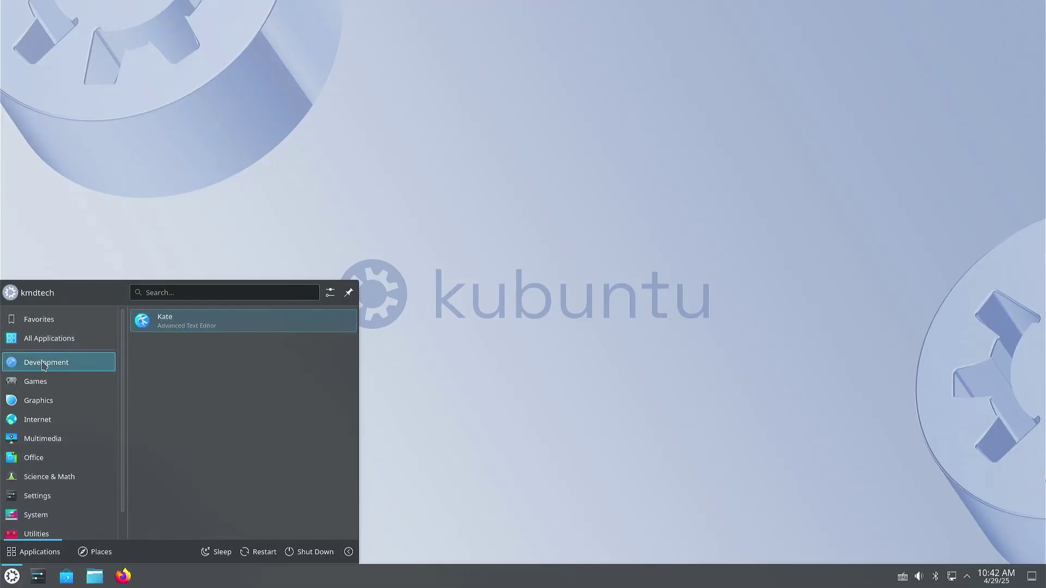
pyautogui.moveTo(43, 387)
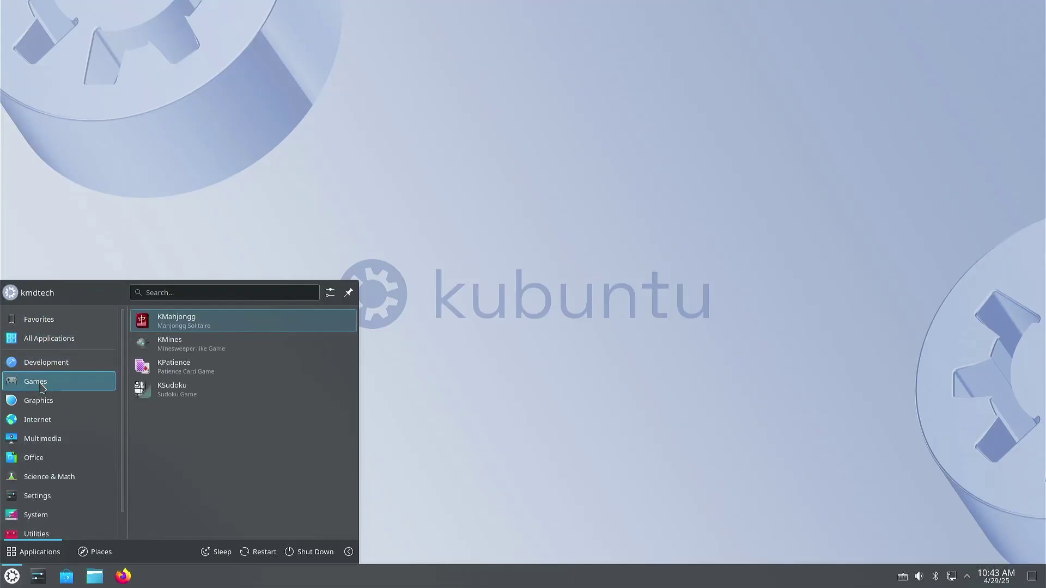
pyautogui.moveTo(44, 423)
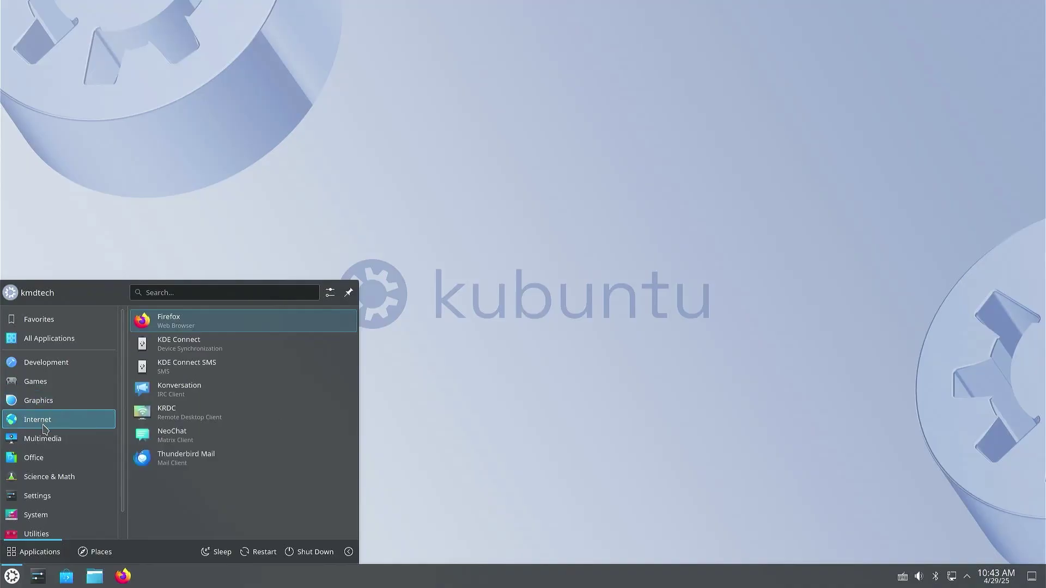
pyautogui.moveTo(48, 444)
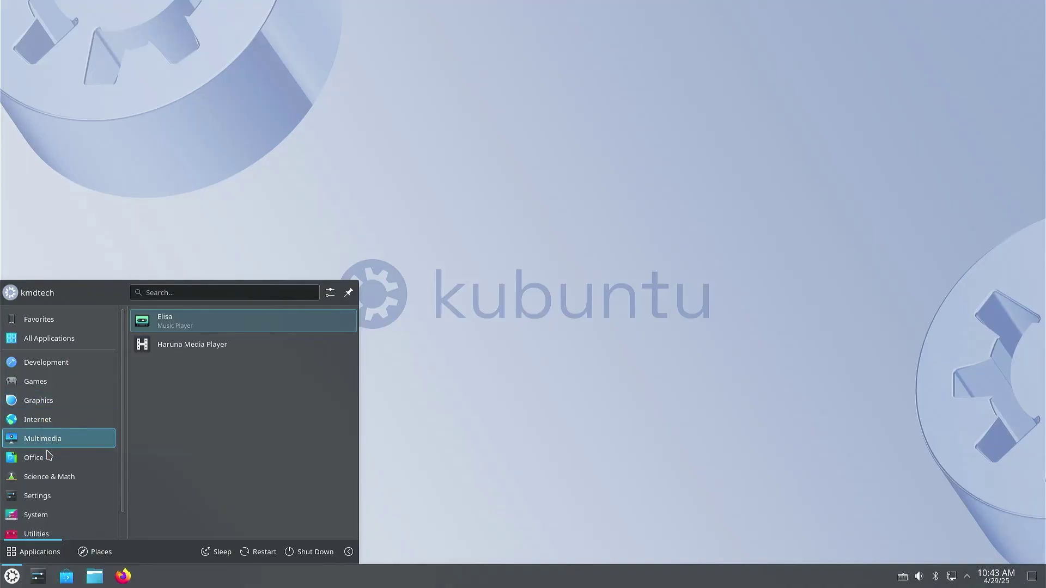
pyautogui.moveTo(52, 478)
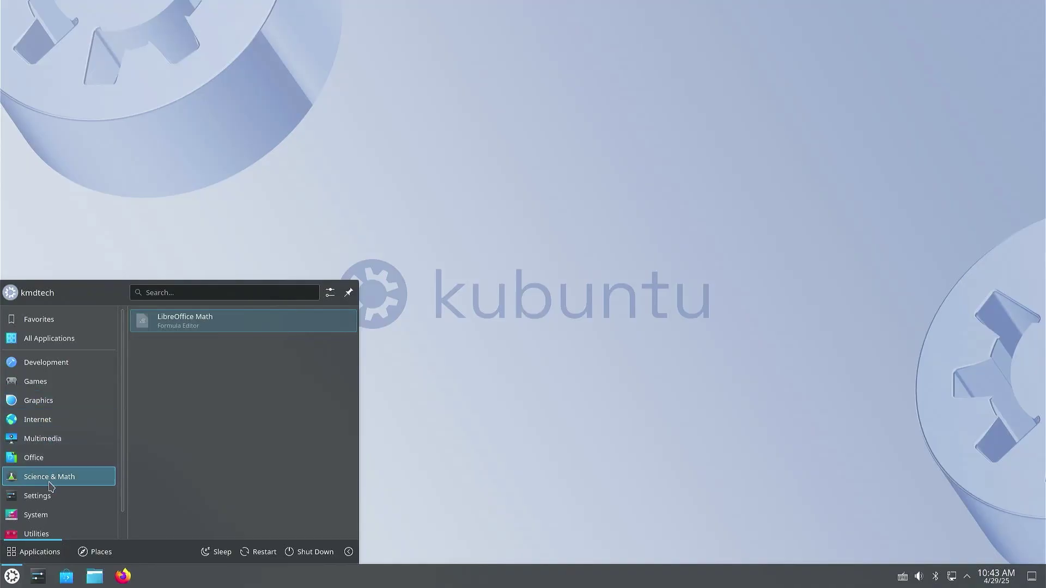
pyautogui.moveTo(50, 516)
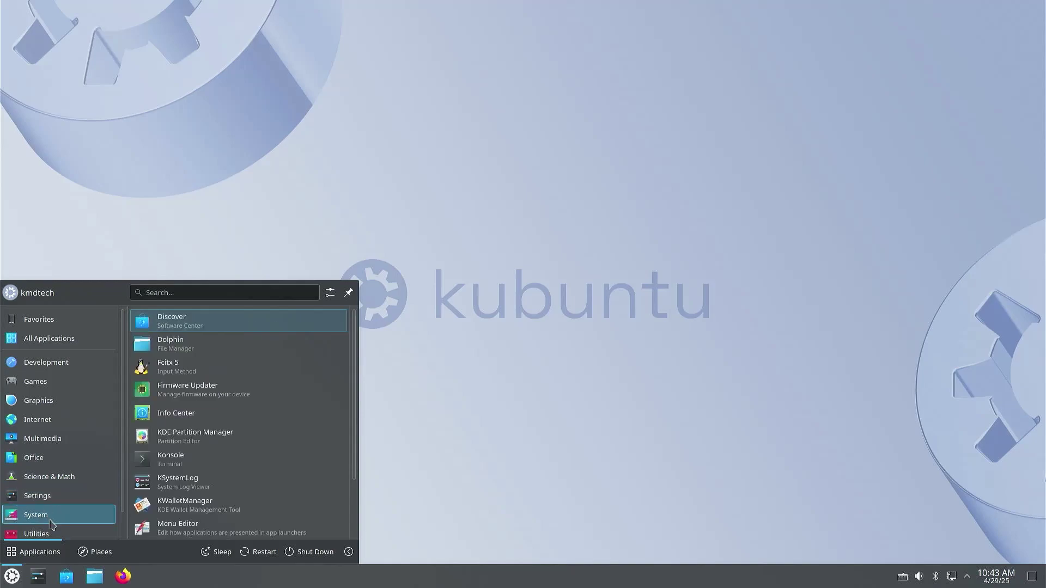
pyautogui.moveTo(55, 537)
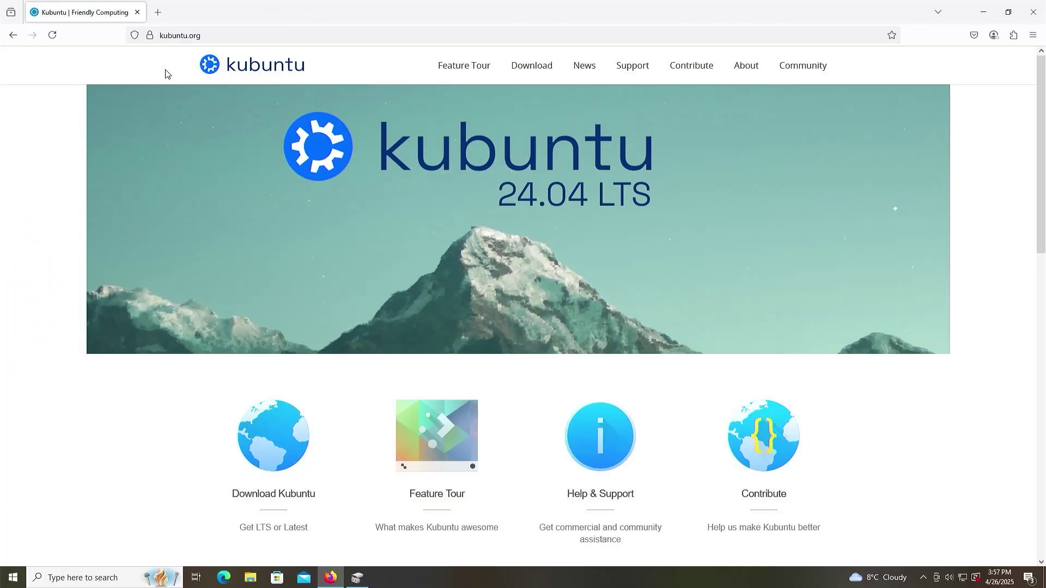
# Go to kubuntu.org's Download page and scroll to the Kubuntu 24.04.2 LTS 64-bit download.
pyautogui.click(533, 68)
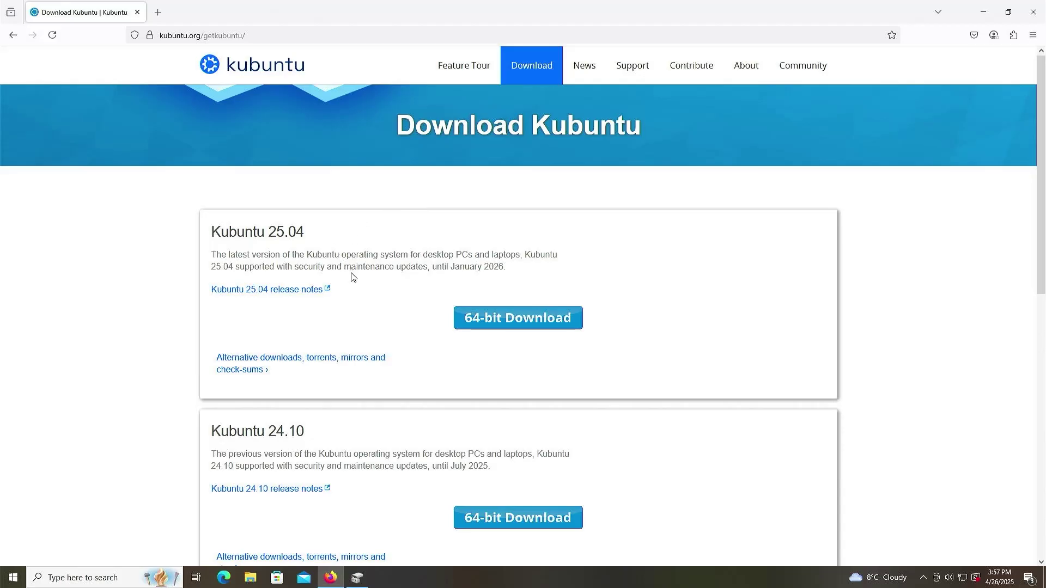
pyautogui.scroll(-2, 341, 294)
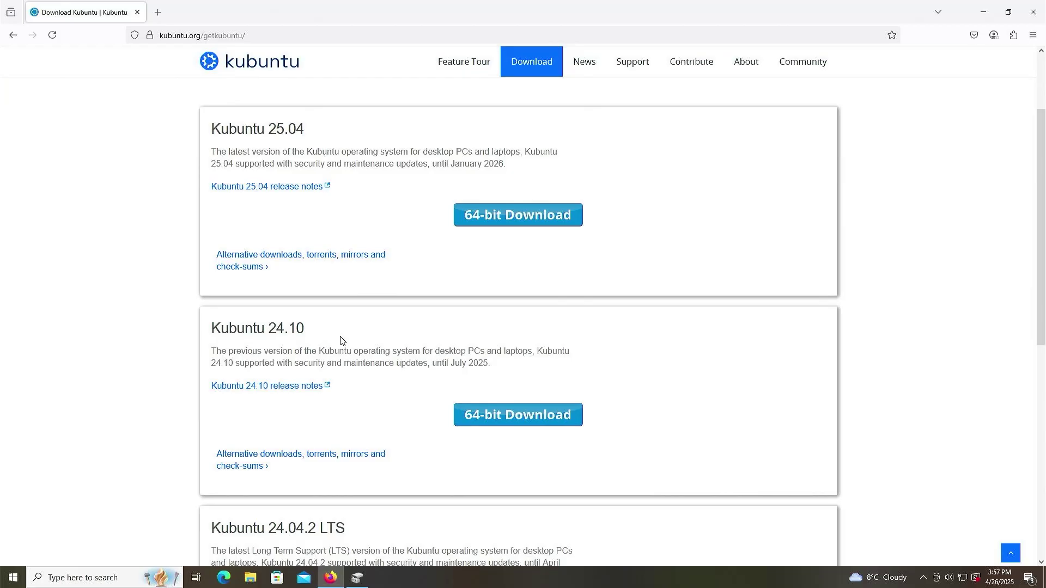
pyautogui.scroll(-3, 352, 339)
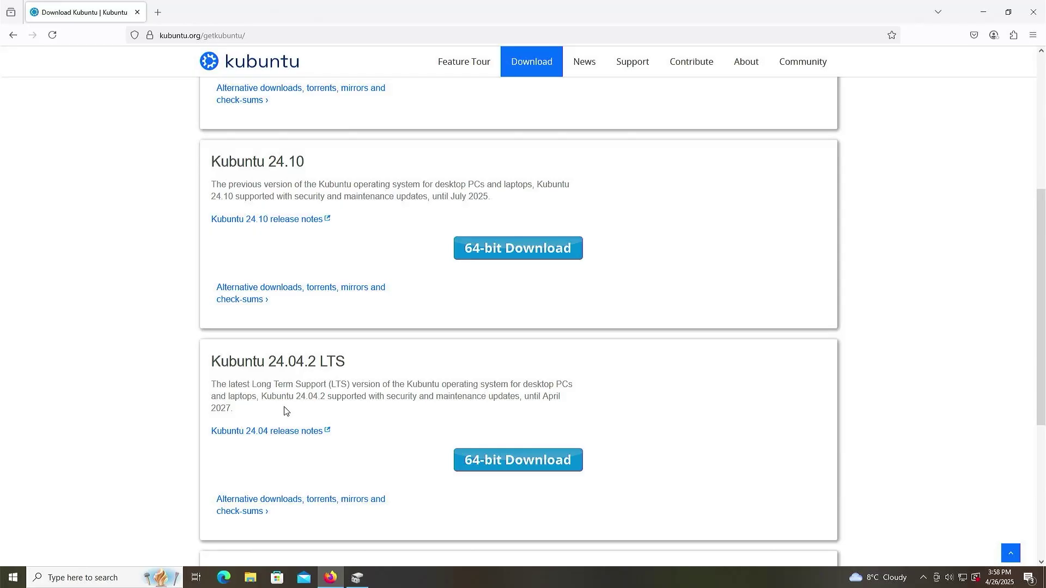
pyautogui.scroll(3, 285, 412)
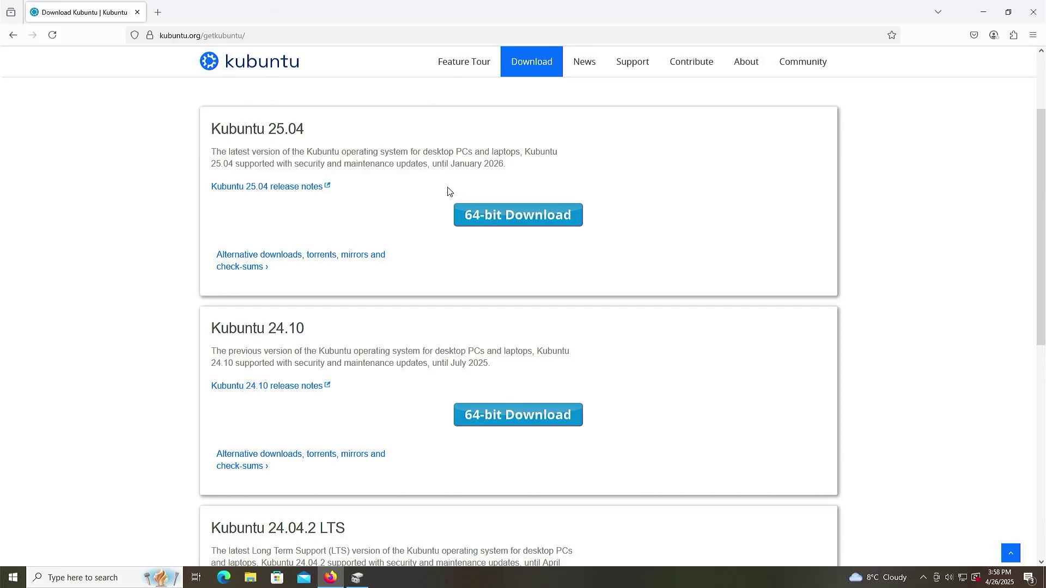
pyautogui.scroll(-4, 421, 280)
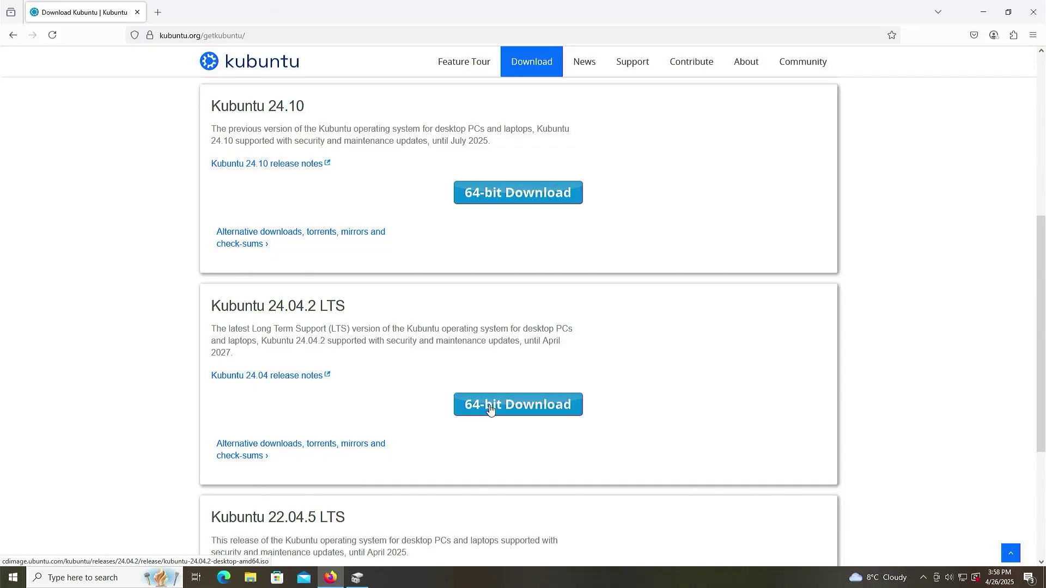
# Mount the kubuntu-24.04.2-desktop-amd64 ISO from Downloads, accepting the security warning.
pyautogui.click(250, 578)
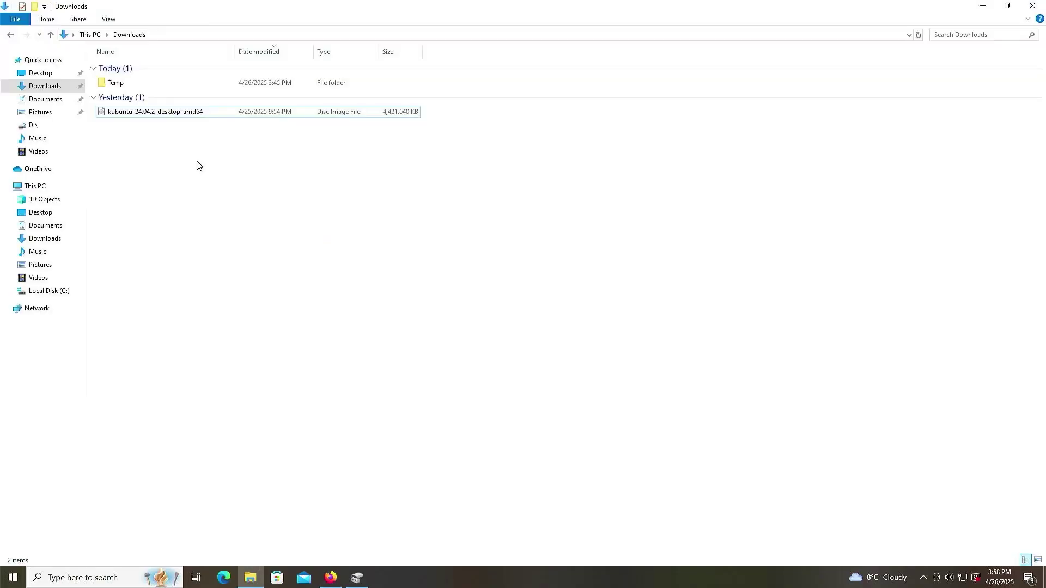
pyautogui.click(157, 113)
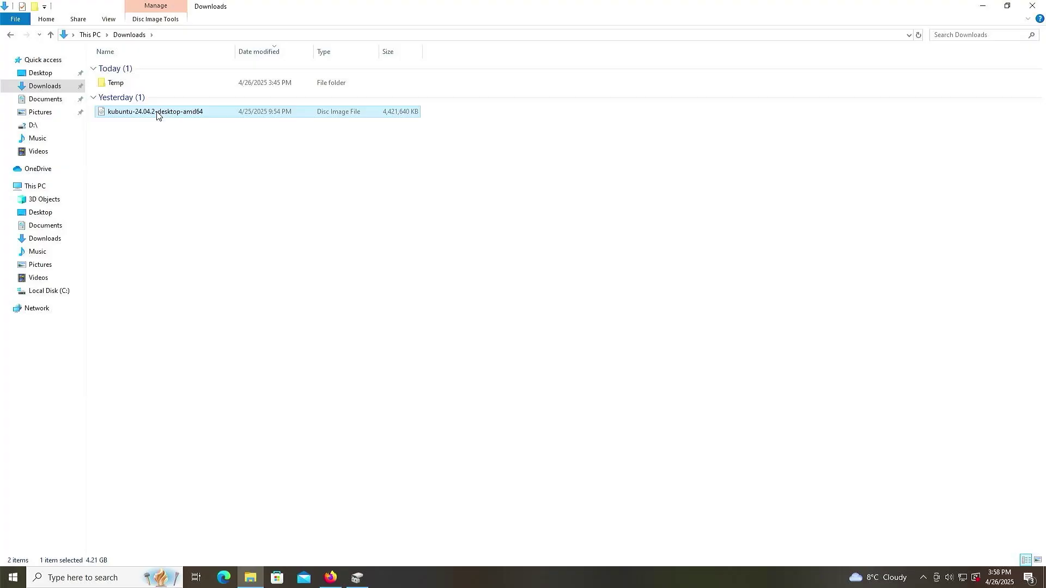
pyautogui.rightClick(157, 113)
pyautogui.click(175, 120)
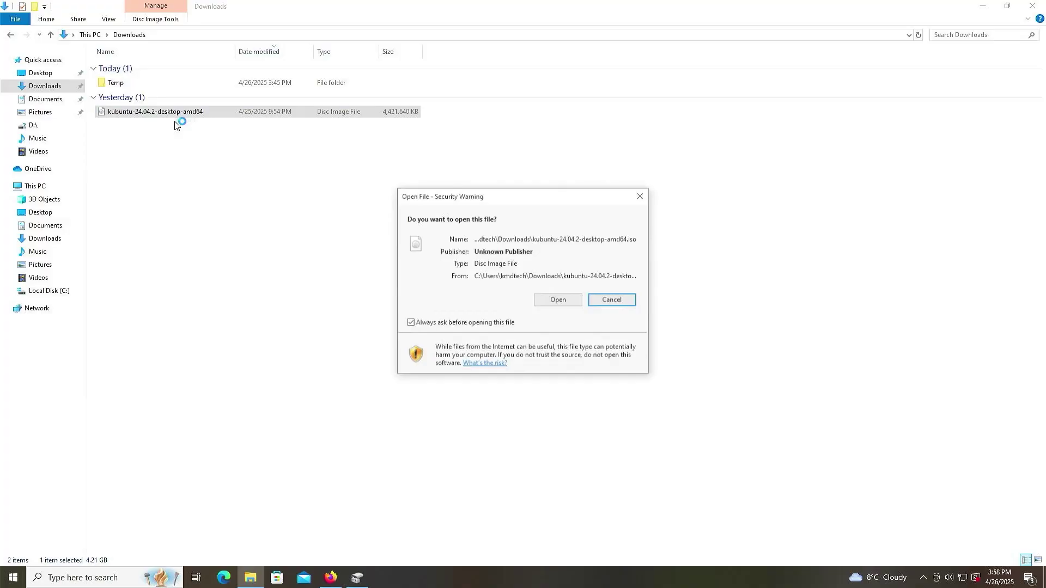
pyautogui.click(545, 299)
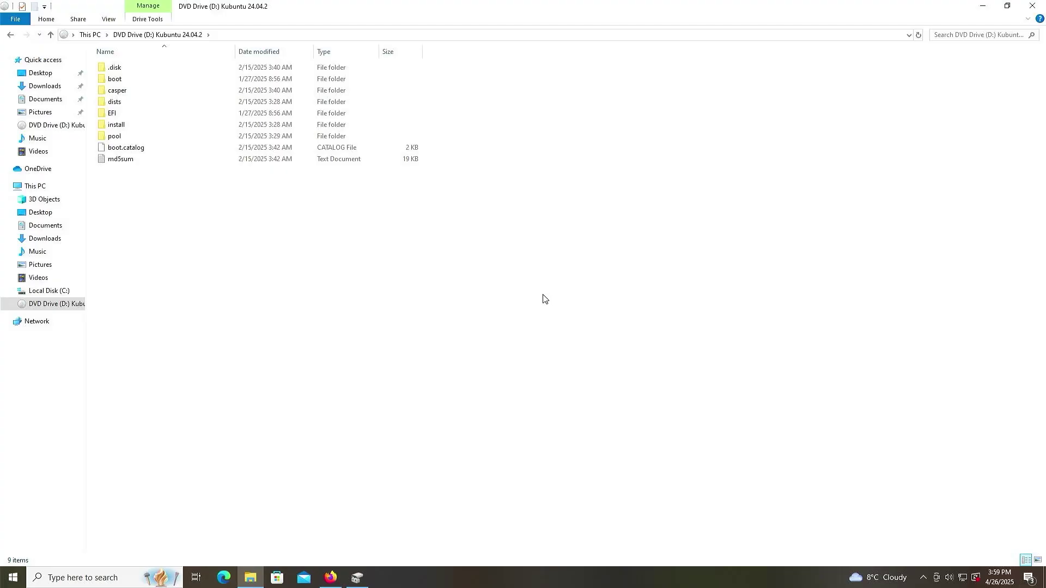
# Launch Disk Management via search and inspect Disk 0's C: partition and the Kubuntu D: drive.
pyautogui.press('super')
pyautogui.write('disk mana')
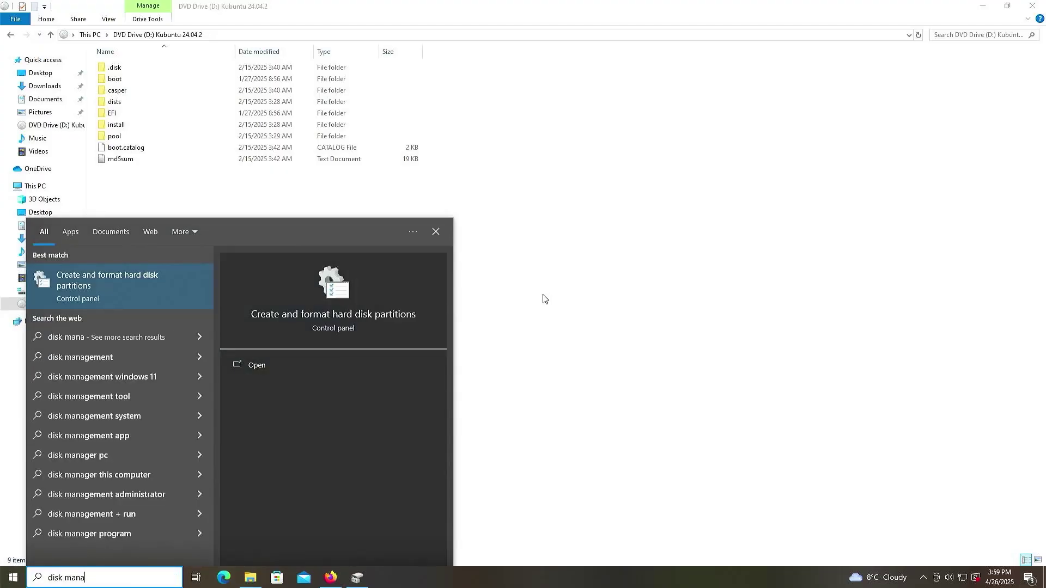
pyautogui.press('Return')
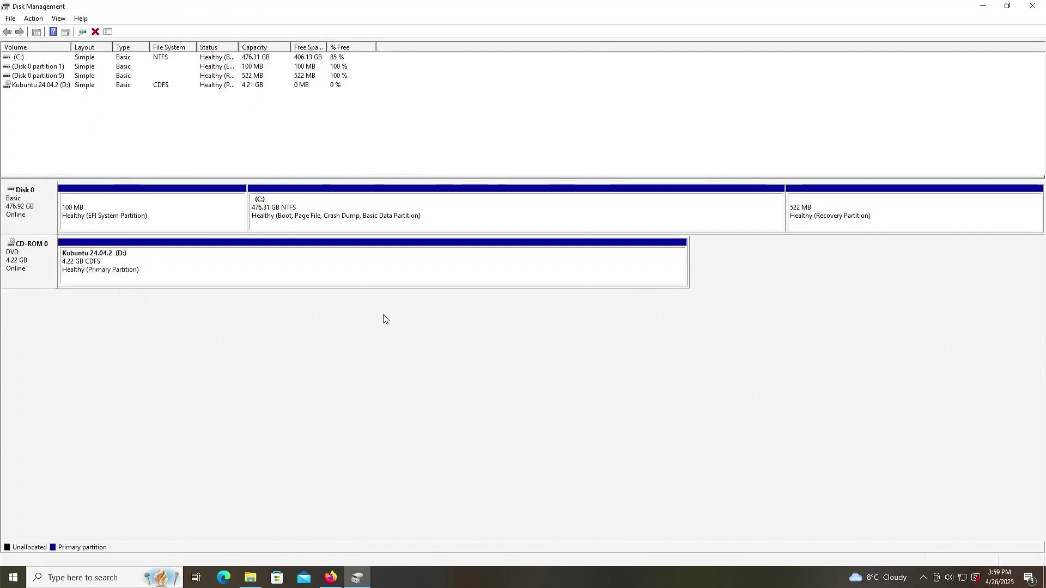
pyautogui.click(245, 273)
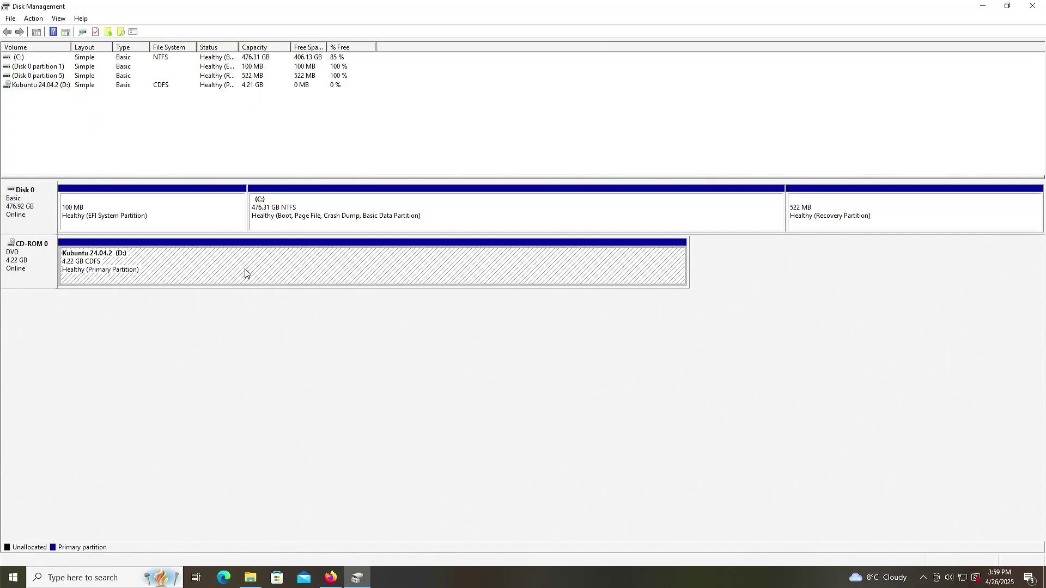
pyautogui.click(348, 205)
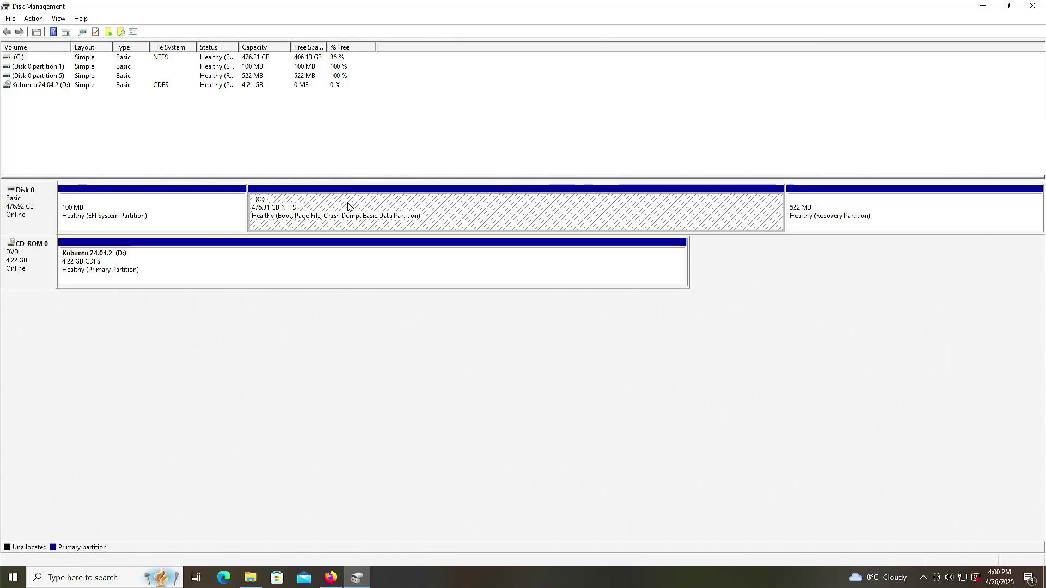
pyautogui.click(73, 270)
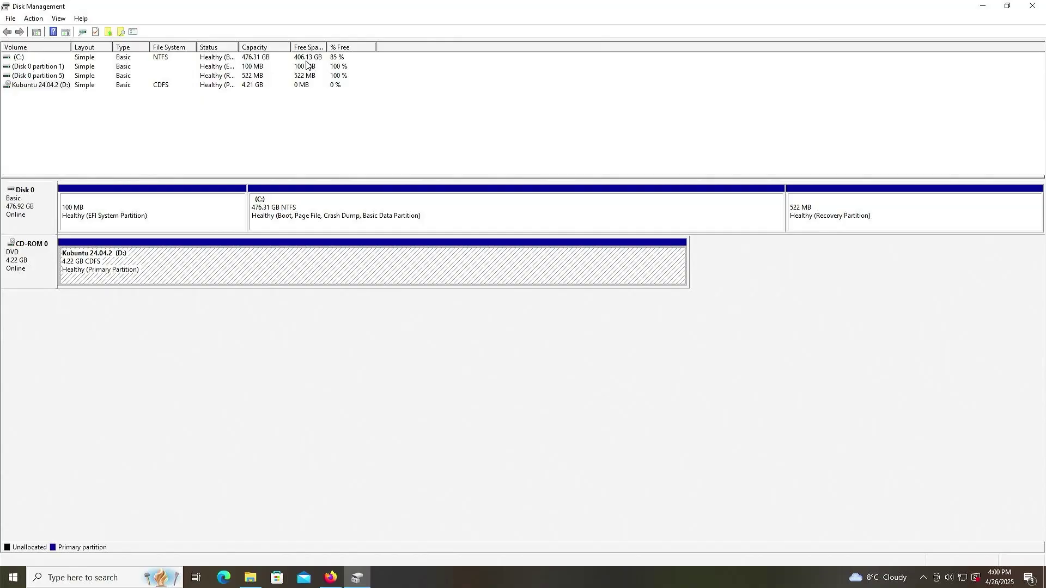
# Shrink C: by 54000 MB to 423.58 GB, freeing 52.74 GB on Disk 0.
pyautogui.click(452, 214)
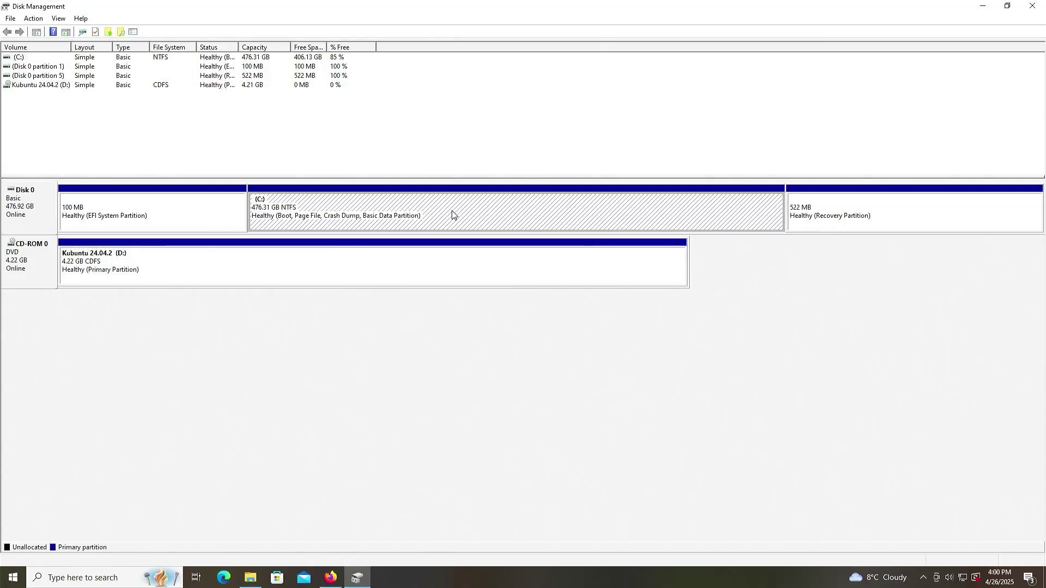
pyautogui.rightClick(452, 214)
pyautogui.click(492, 296)
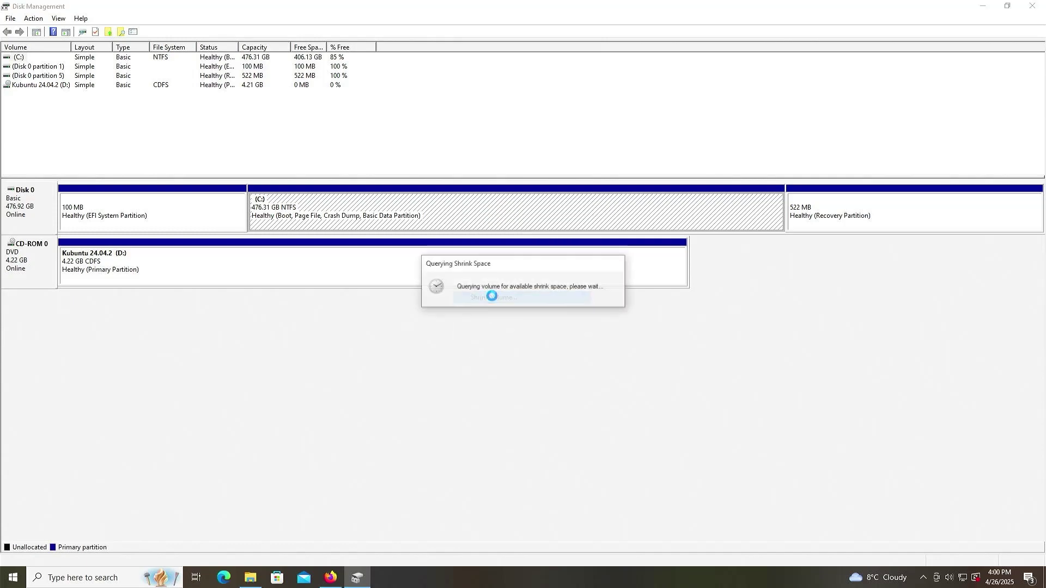
pyautogui.write('54')
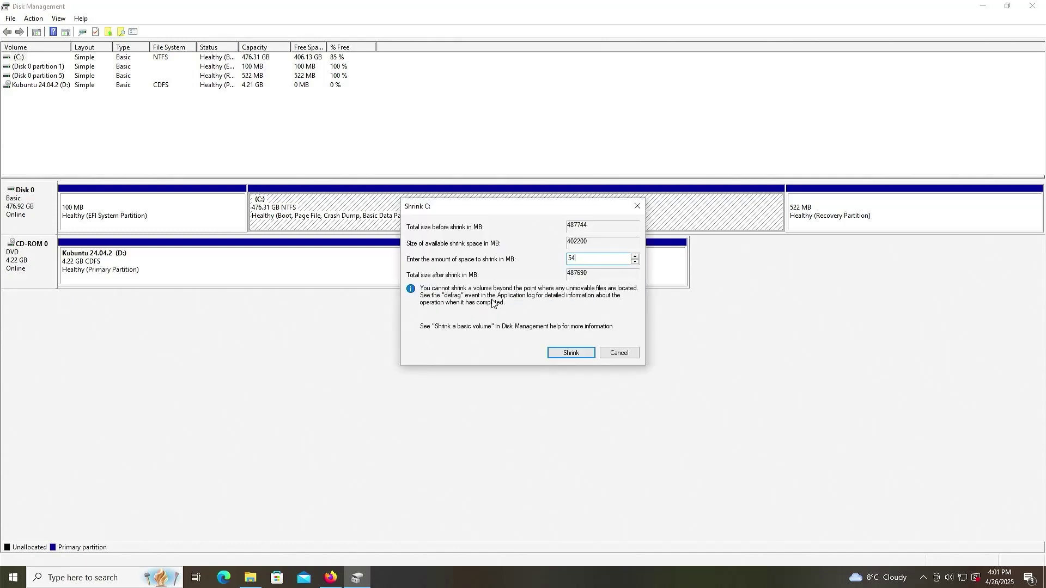
pyautogui.write('000')
pyautogui.click(564, 351)
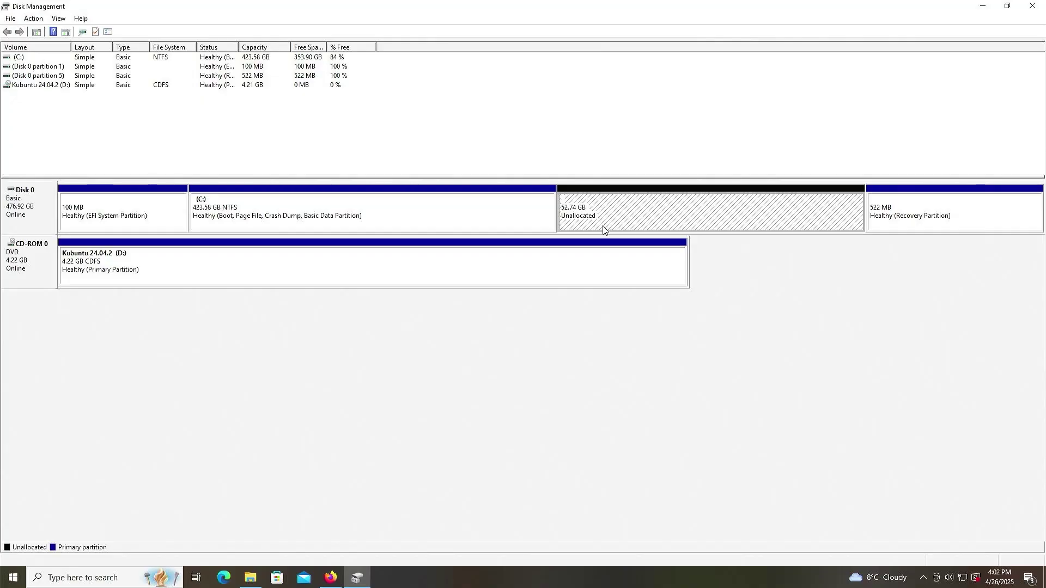
# Start a New Simple Volume in the unallocated space, entering its size and drive letter F:.
pyautogui.rightClick(603, 229)
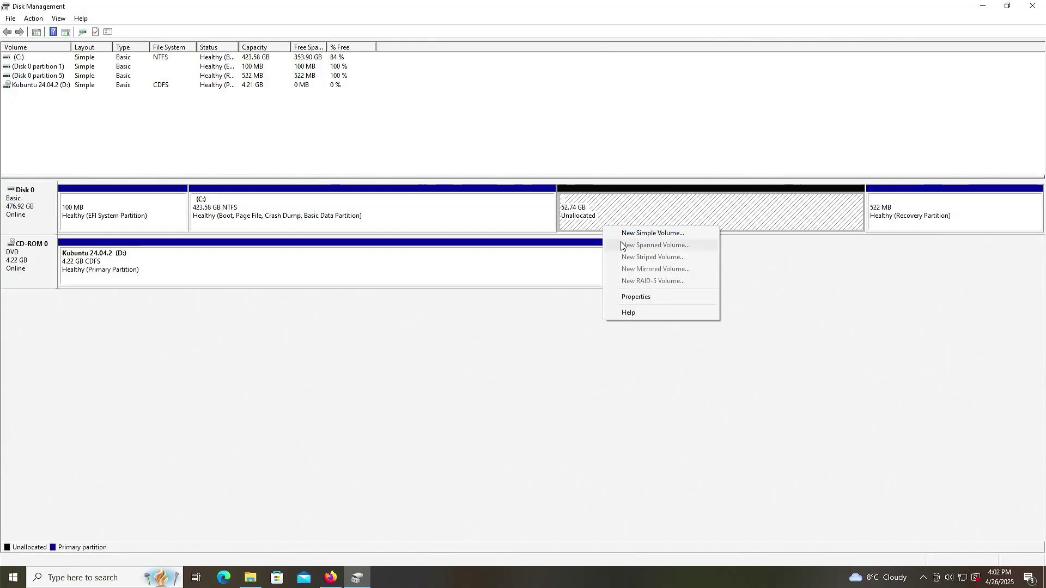
pyautogui.click(621, 234)
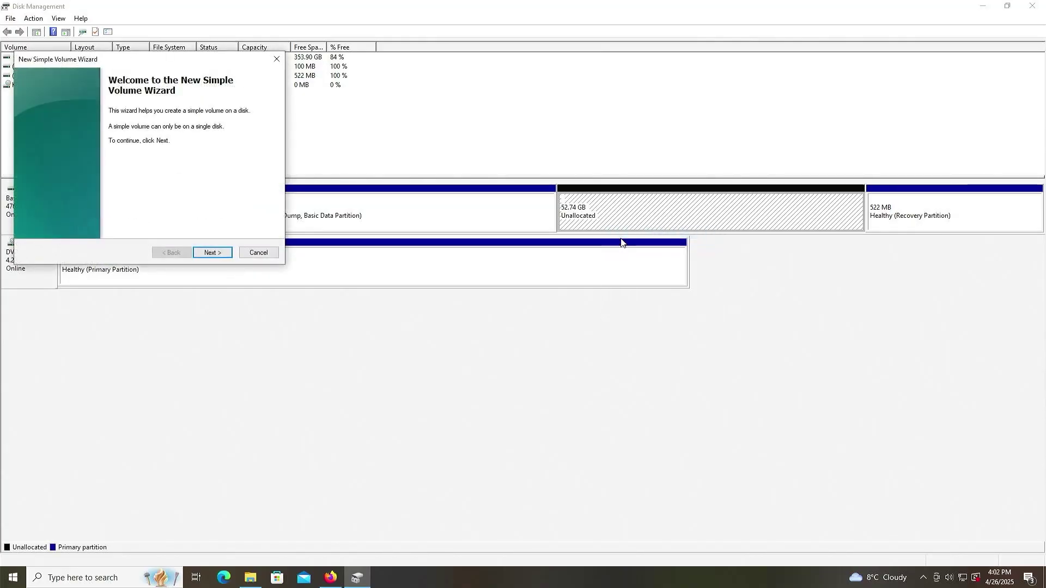
pyautogui.click(202, 253)
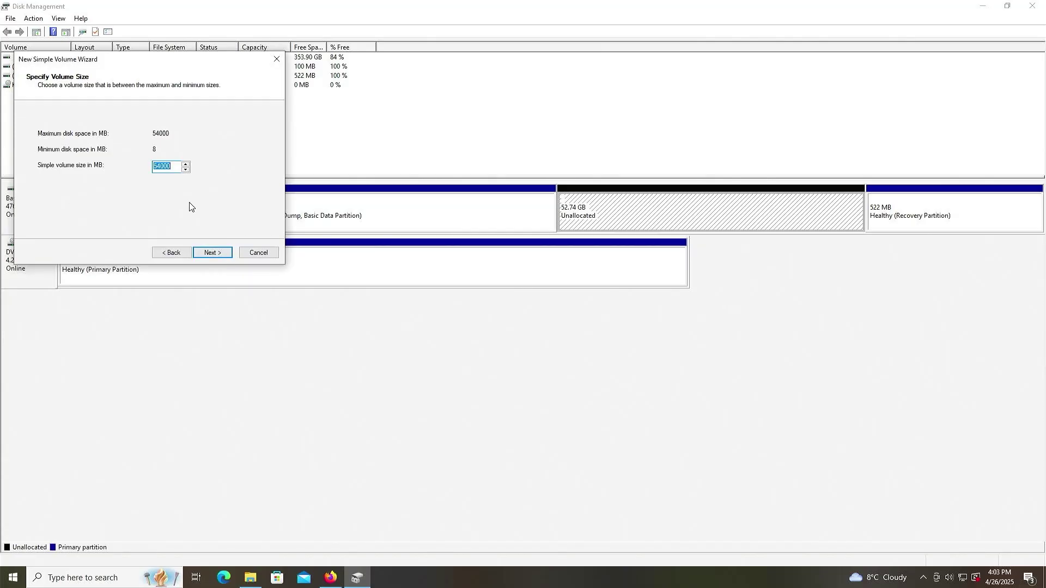
pyautogui.write('2000')
pyautogui.click(200, 251)
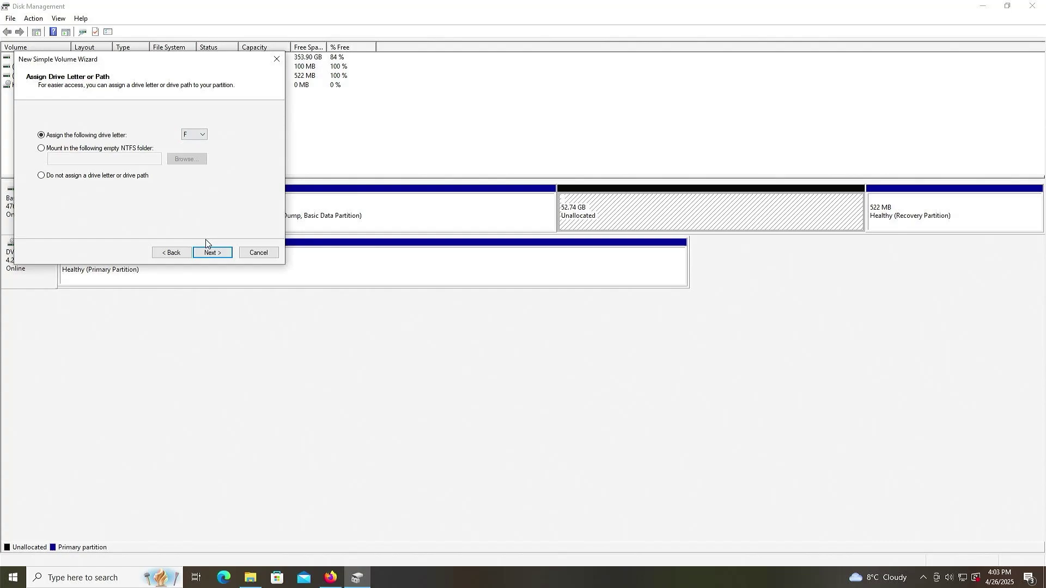
pyautogui.click(210, 253)
# Format the new volume as FAT32 labelled KUBUNTU_ISO and finish the wizard.
pyautogui.click(169, 159)
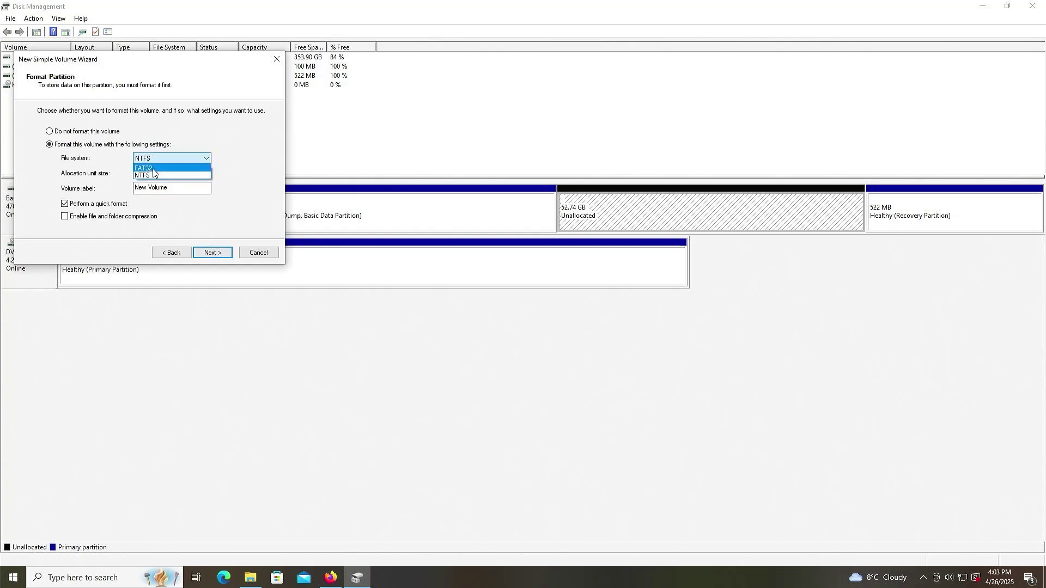
pyautogui.click(153, 168)
pyautogui.click(165, 189)
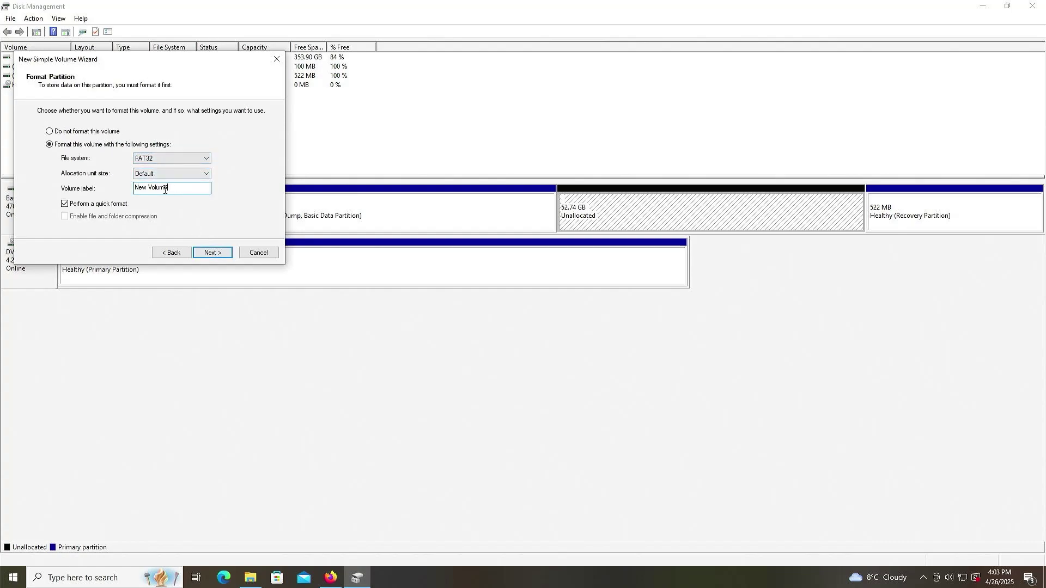
pyautogui.moveTo(164, 189); pyautogui.dragTo(107, 189)
pyautogui.write('KUBUNTU_ISO')
pyautogui.click(208, 254)
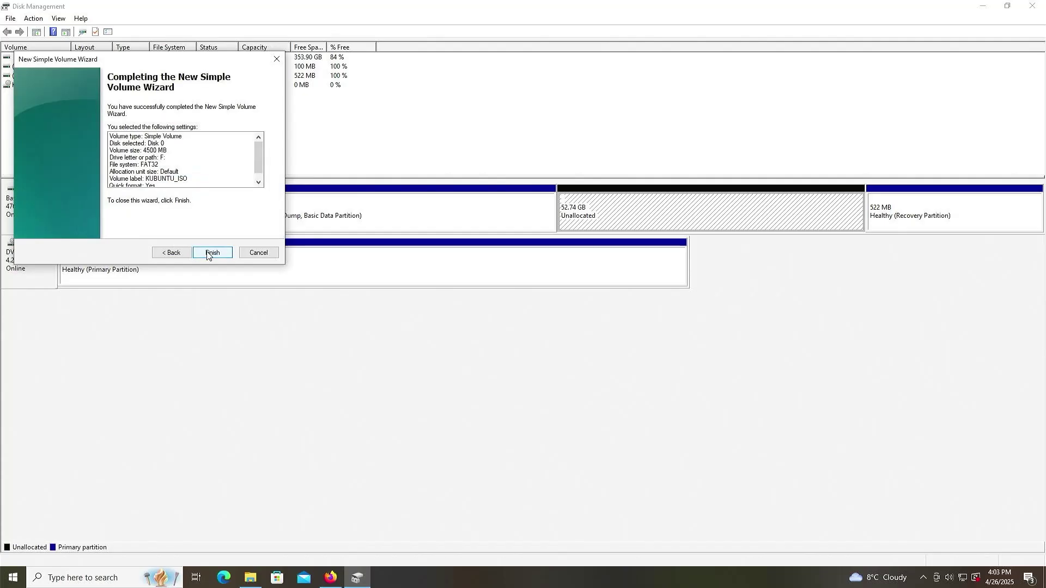
pyautogui.click(210, 254)
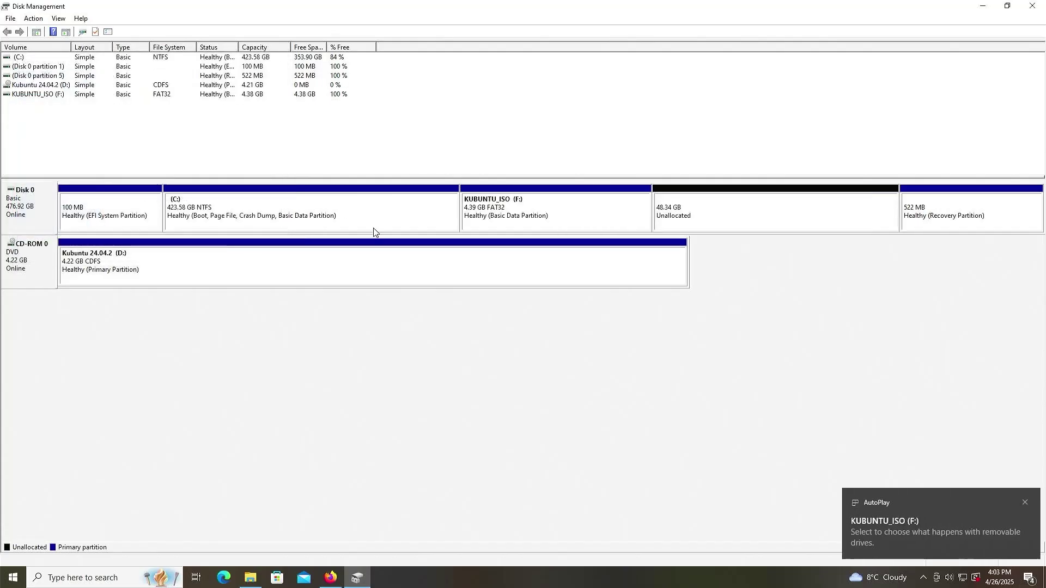
pyautogui.click(493, 221)
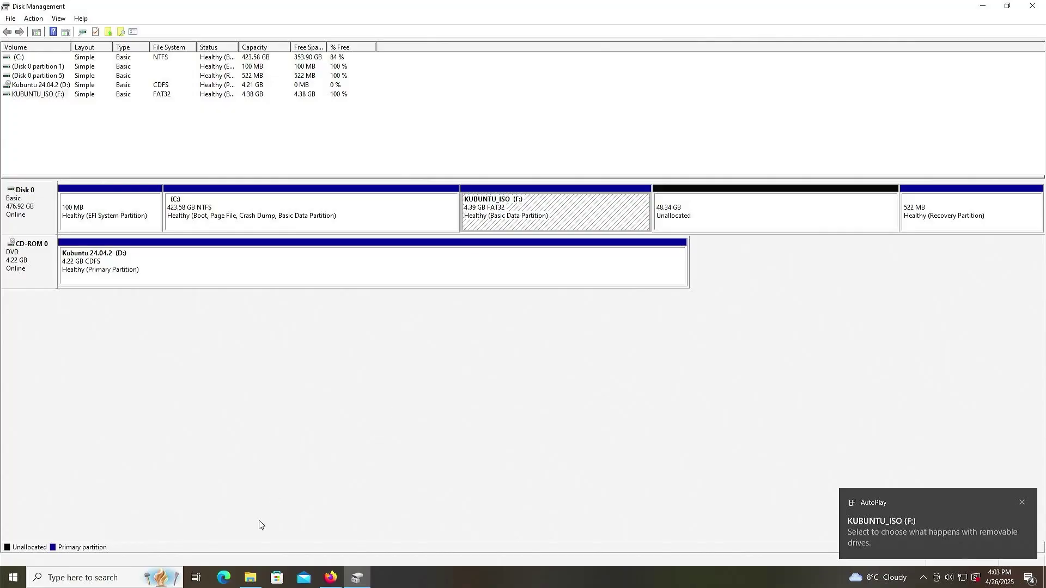
# Copy all nine items from the Kubuntu DVD drive (D:) onto KUBUNTU_ISO (F:).
pyautogui.click(254, 581)
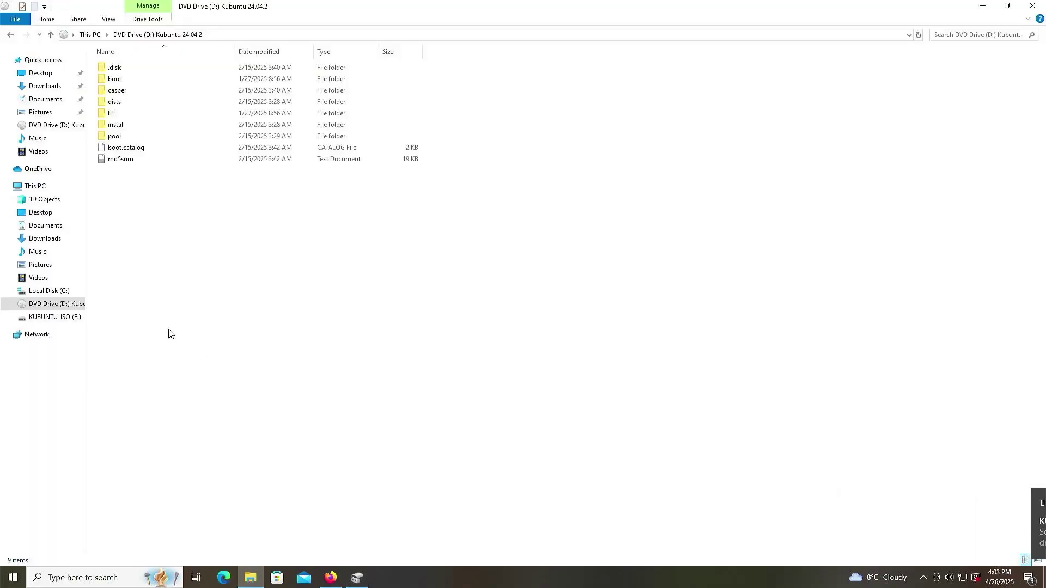
pyautogui.hotkey('ctrl', 'a')
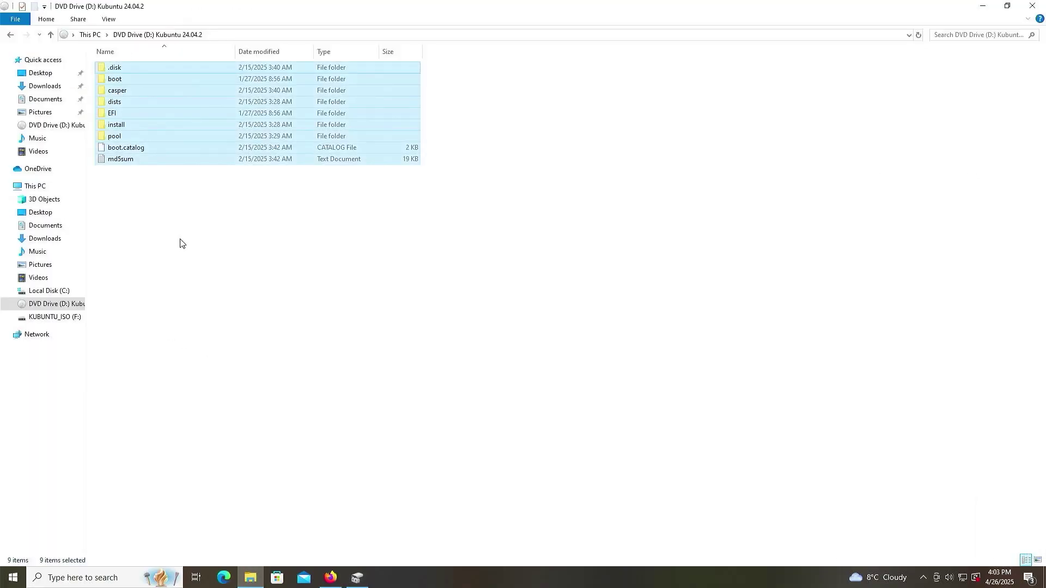
pyautogui.click(71, 317)
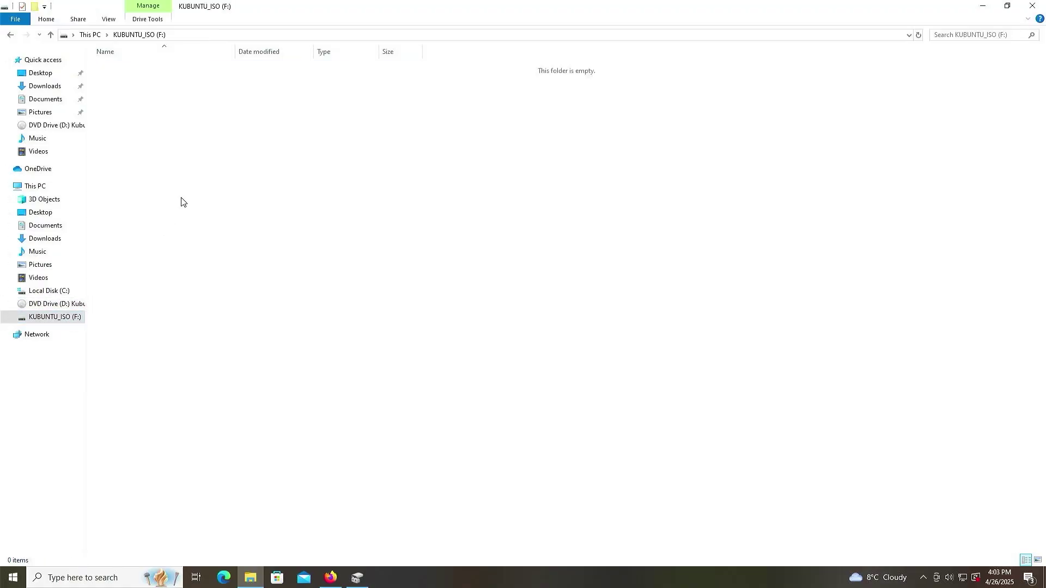
pyautogui.hotkey('ctrl', 'v')
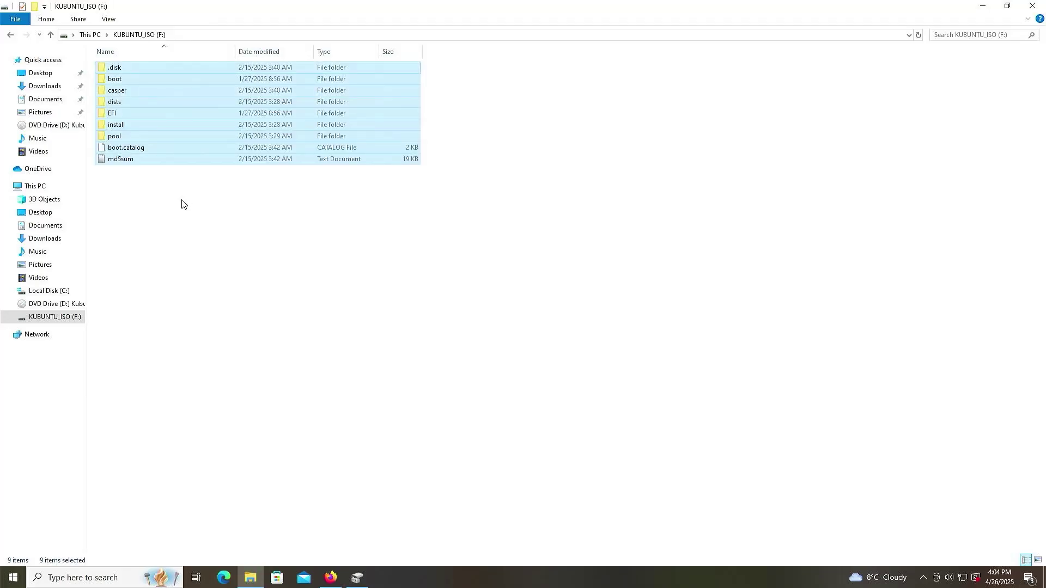
# Bring Disk Management forward and launch diskpart from Start search as administrator.
pyautogui.click(359, 578)
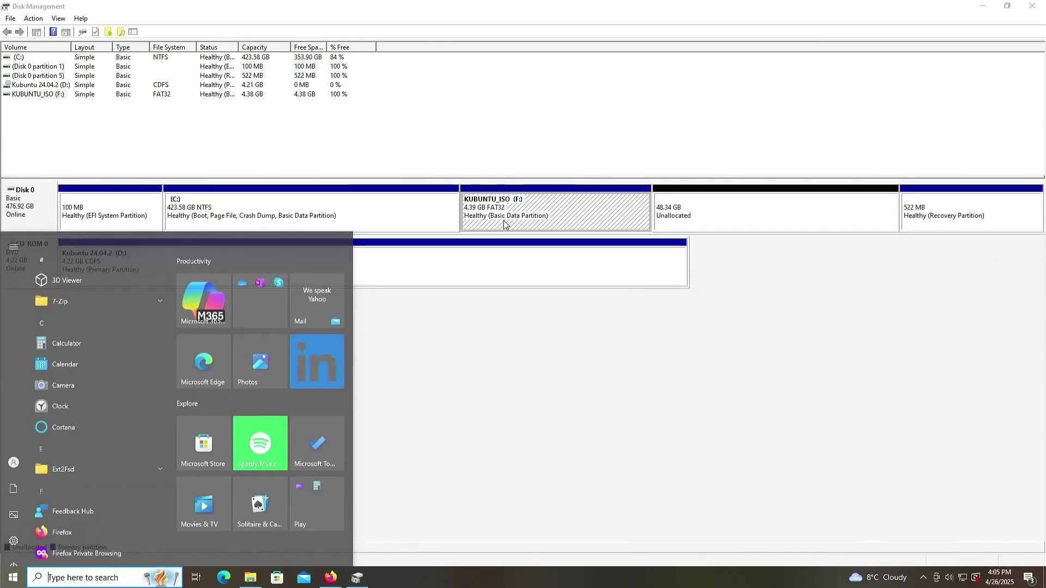
pyautogui.write('diskpart')
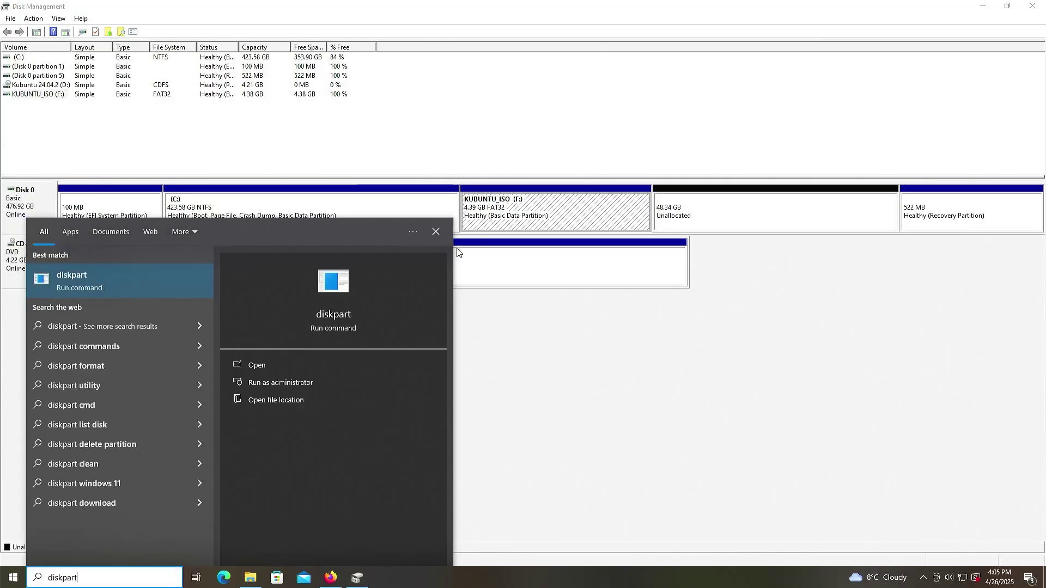
pyautogui.click(297, 387)
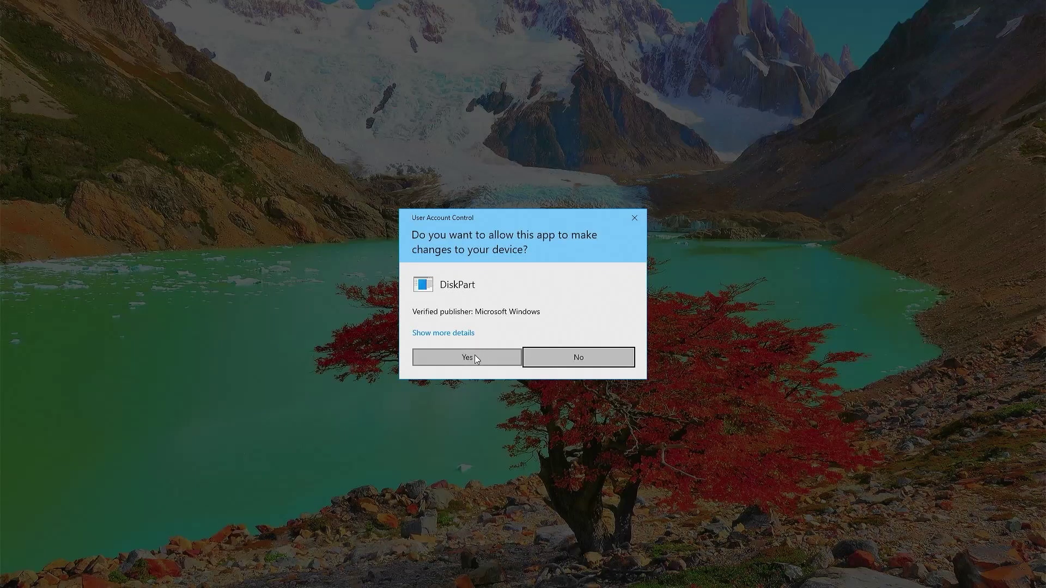
# Approve UAC, then run list disk, sel disk 0, list part and sel part 4.
pyautogui.click(470, 354)
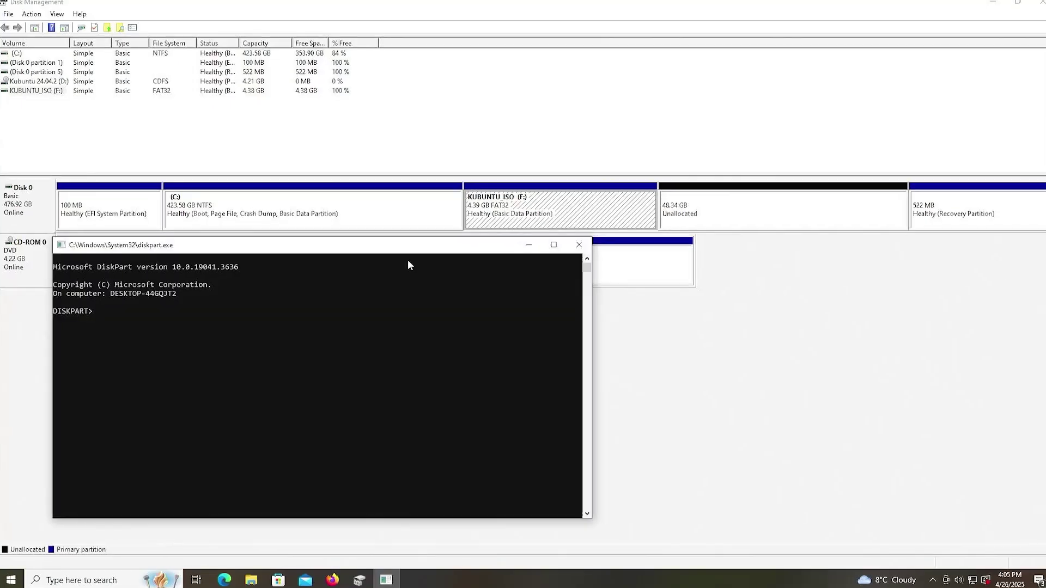
pyautogui.write('list disk')
pyautogui.press('Return')
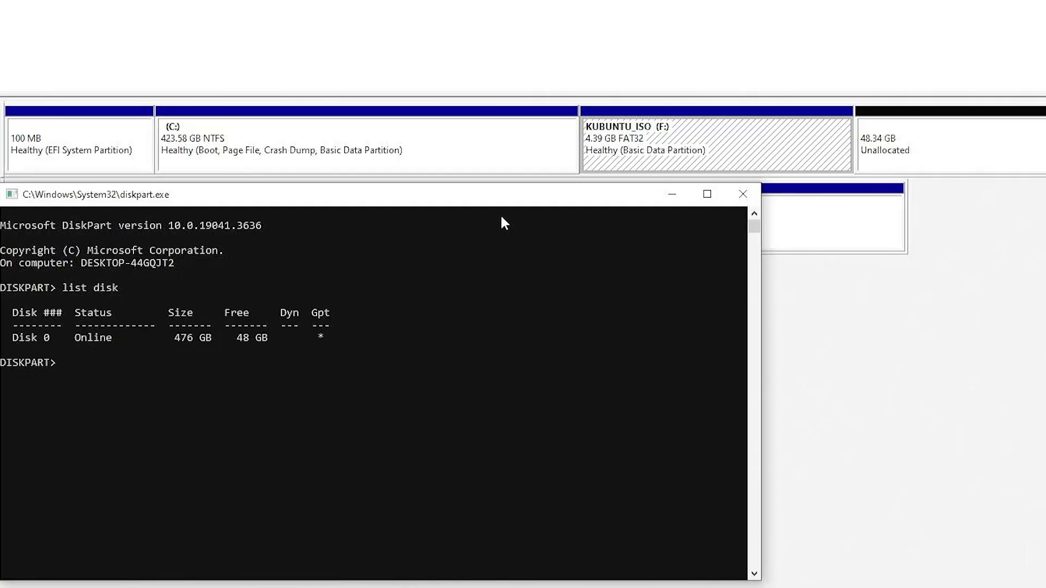
pyautogui.write('sel disk 0')
pyautogui.press('Return')
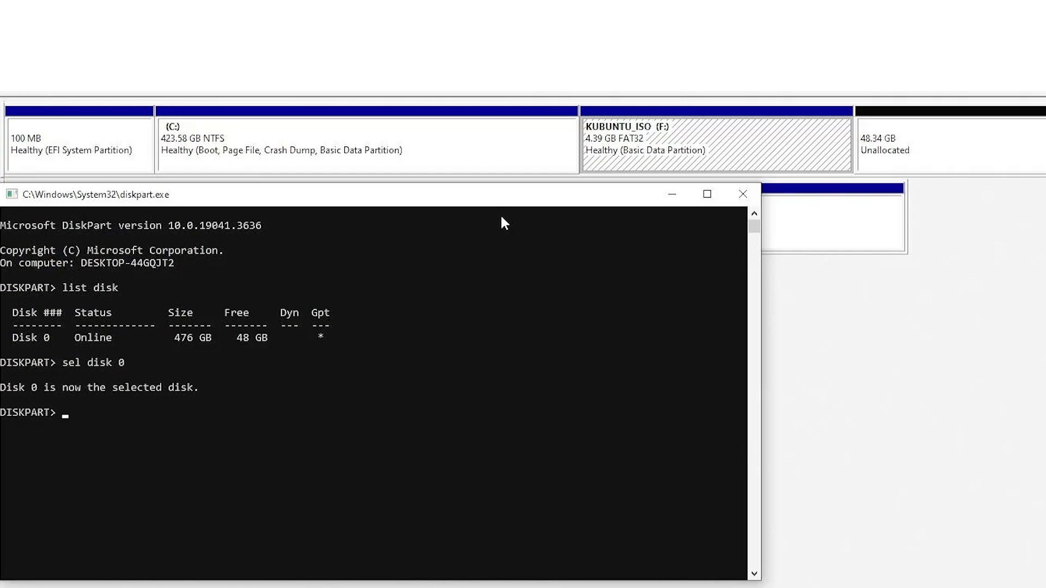
pyautogui.write('list part')
pyautogui.press('Return')
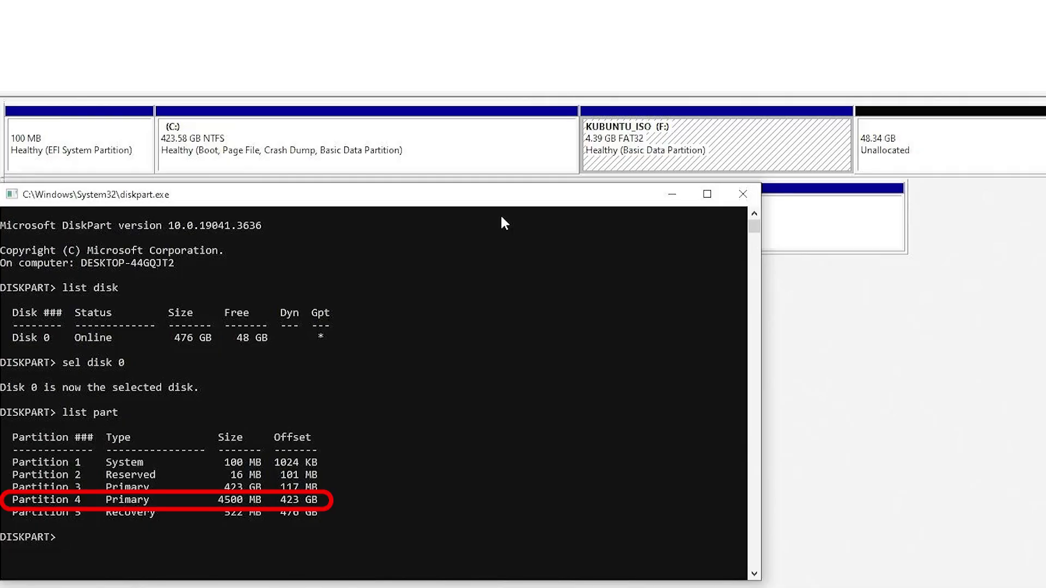
pyautogui.write('sel part 4')
pyautogui.press('Return')
# Copy the EFI GUID from 'help set id' and run 'set id=c12a7328-f81f-11d2-ba4b-00a0c93ec93b' on Partition 4.
pyautogui.write('help ')
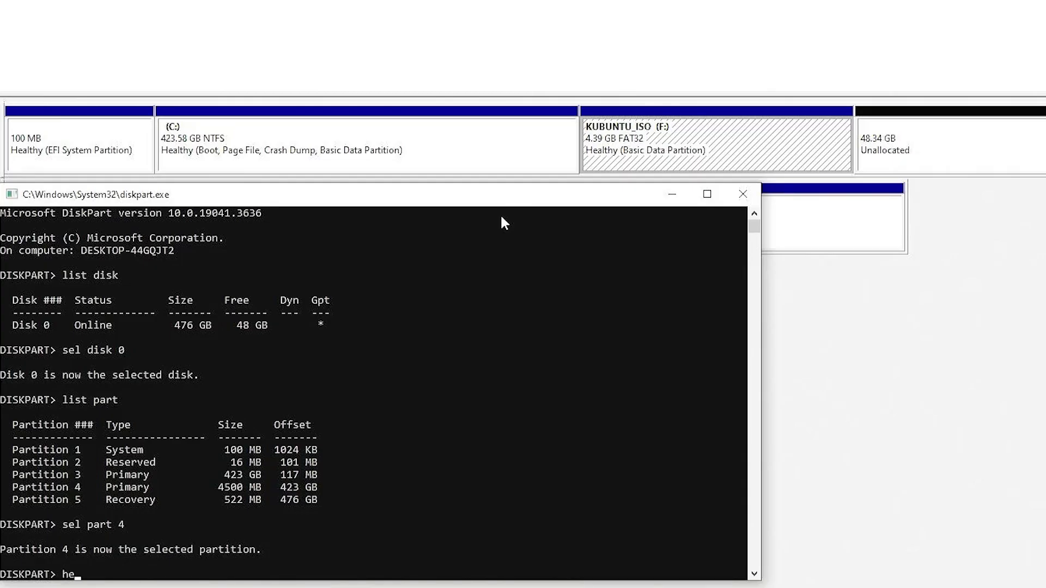
pyautogui.write('set id')
pyautogui.press('Return')
pyautogui.scroll(15, 472, 292)
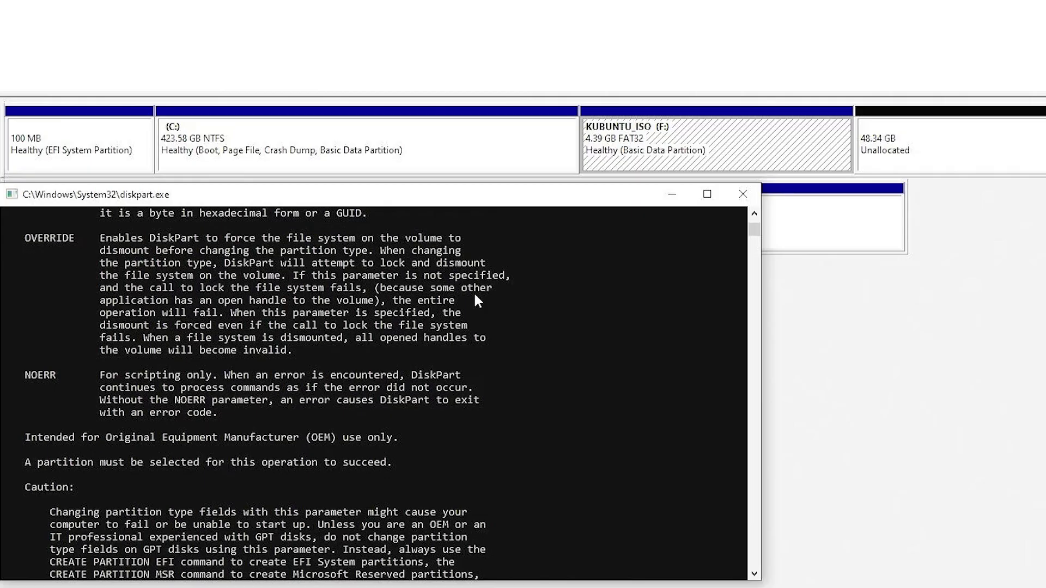
pyautogui.scroll(5, 364, 376)
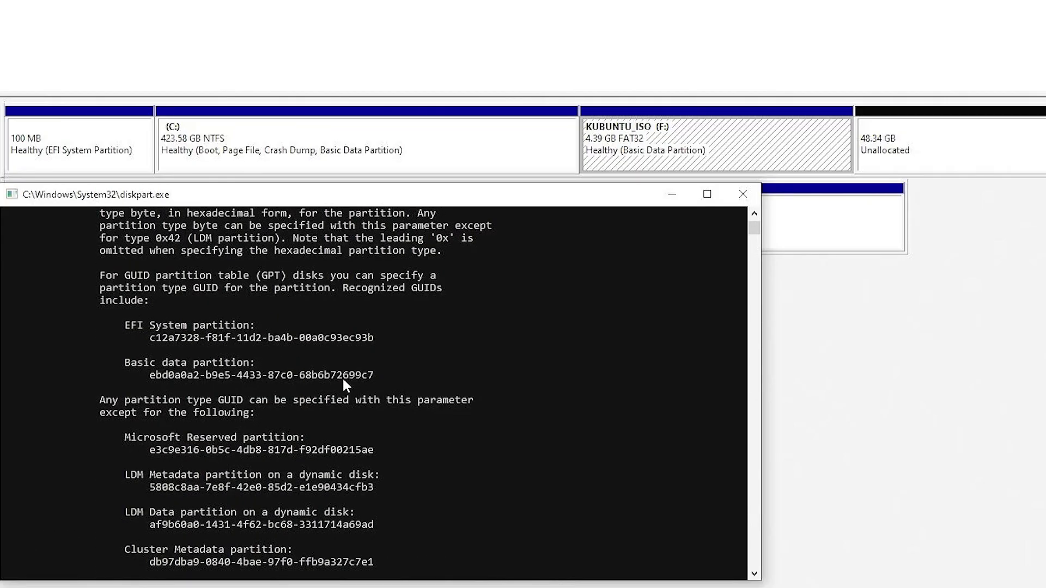
pyautogui.moveTo(384, 412); pyautogui.dragTo(174, 413)
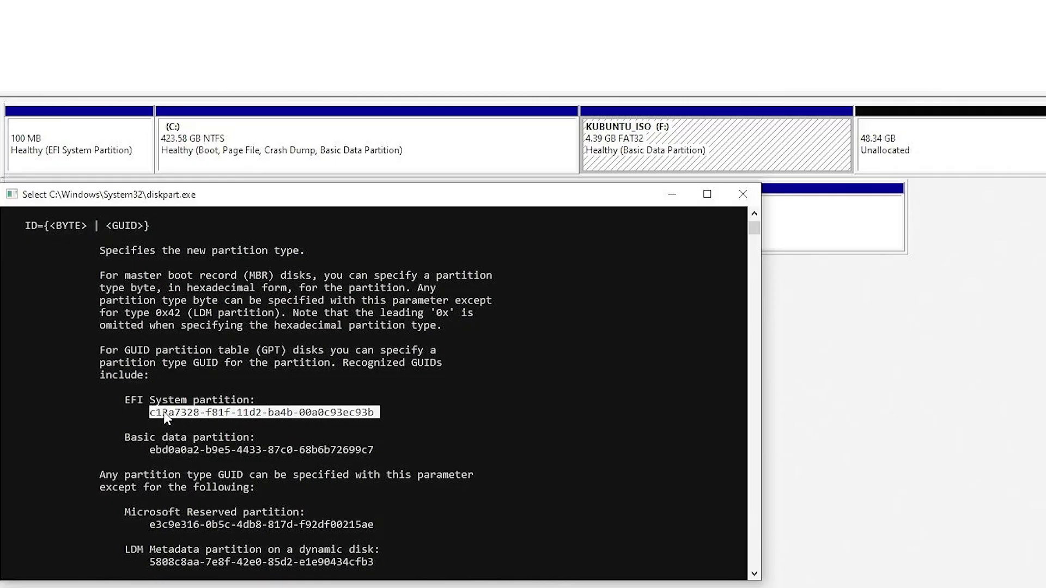
pyautogui.rightClick(165, 411)
pyautogui.scroll(-10, 171, 413)
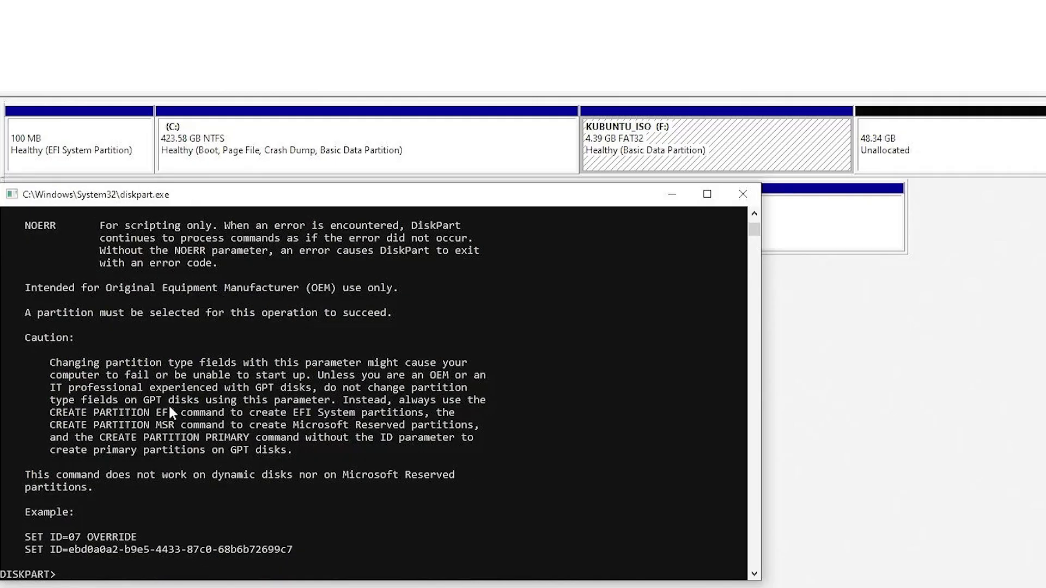
pyautogui.write('set id=')
pyautogui.rightClick(169, 408)
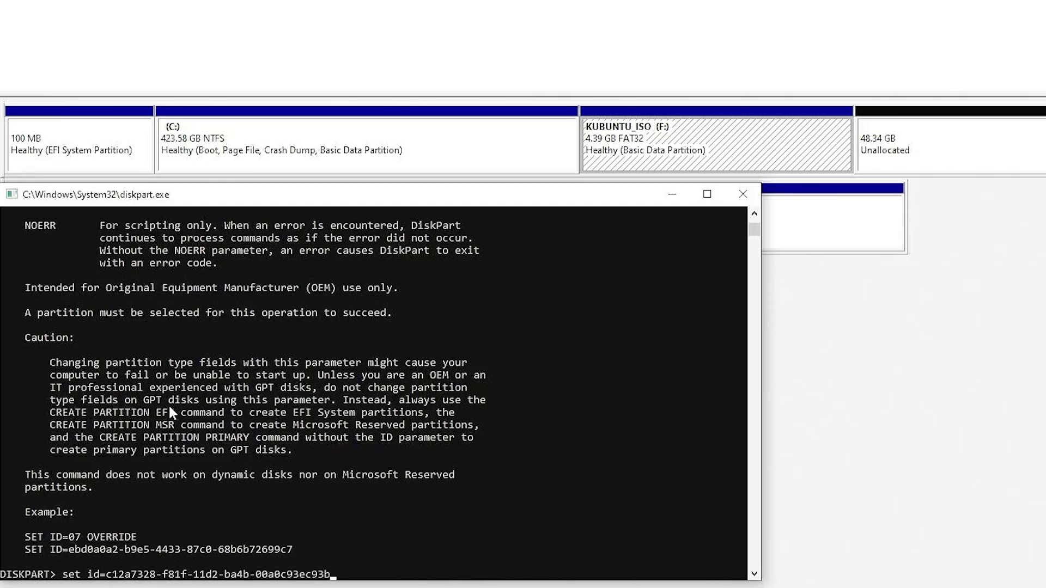
pyautogui.press('Return')
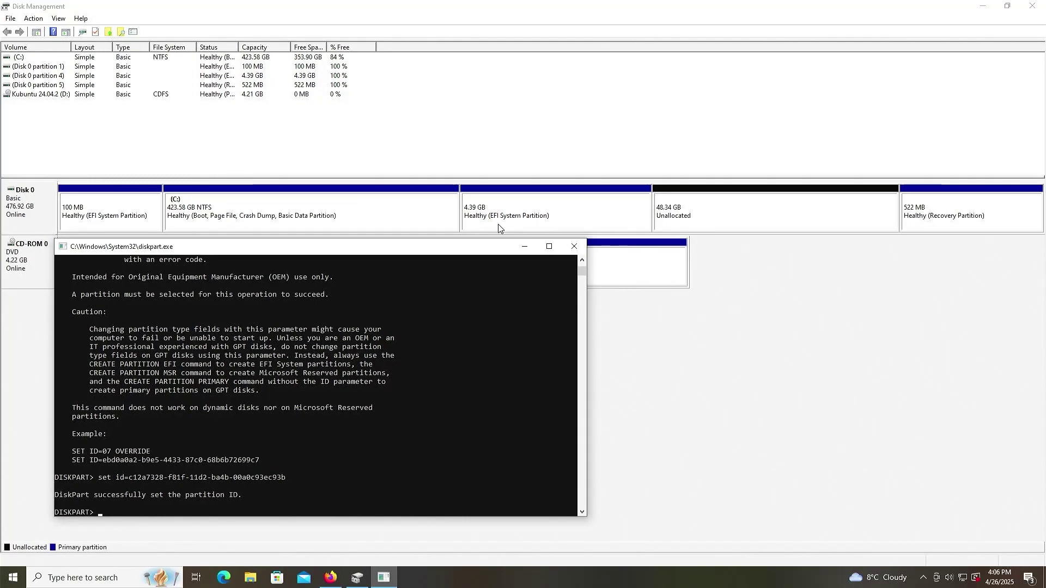
# Restart into Aptio Setup and move down to Boot Option #2 in the boot order.
pyautogui.rightClick(12, 578)
pyautogui.moveTo(129, 554)
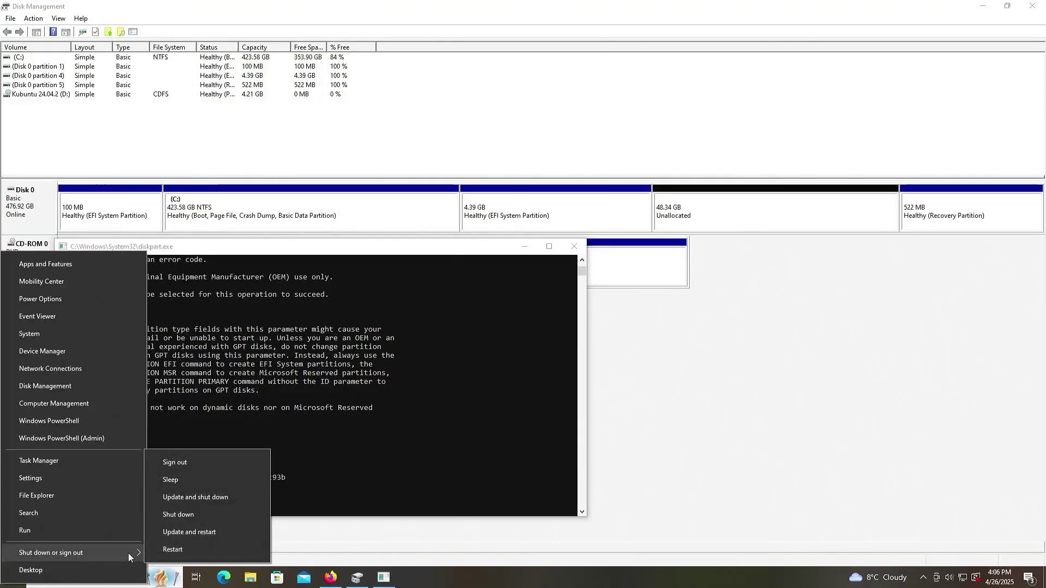
pyautogui.press('r')
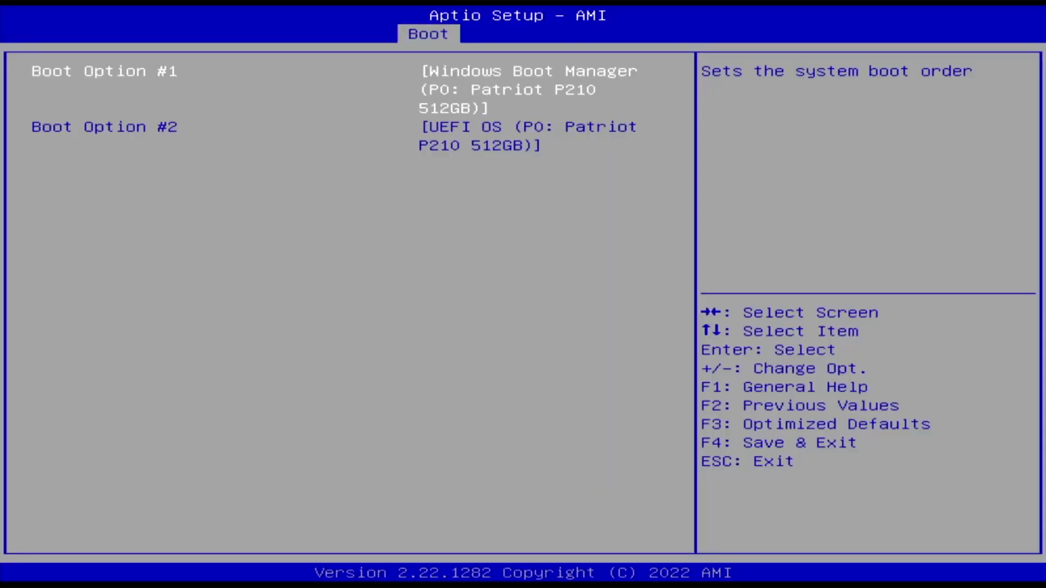
pyautogui.press('Down')
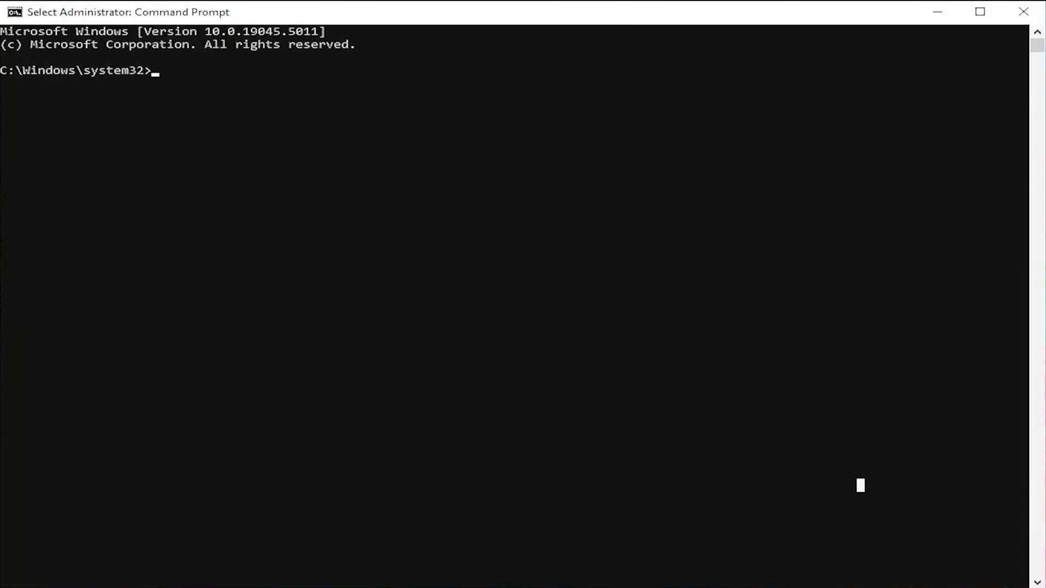
# Run 'bcdedit /enum firmware' to show the UEFI boot entries, including the UEFI OS entry on F:.
pyautogui.write('bcdedit /enum')
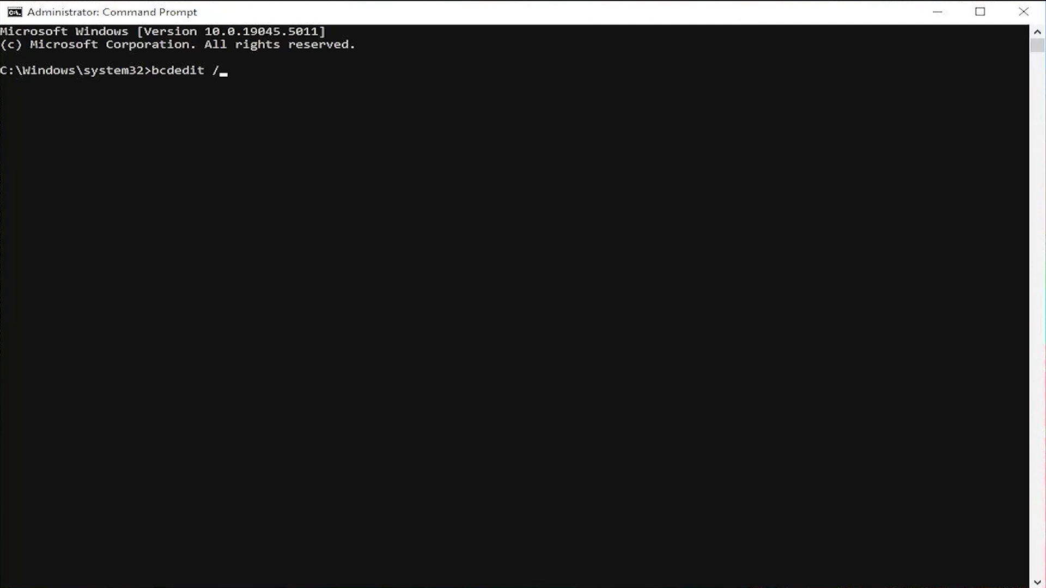
pyautogui.write(' firmware')
pyautogui.press('Return')
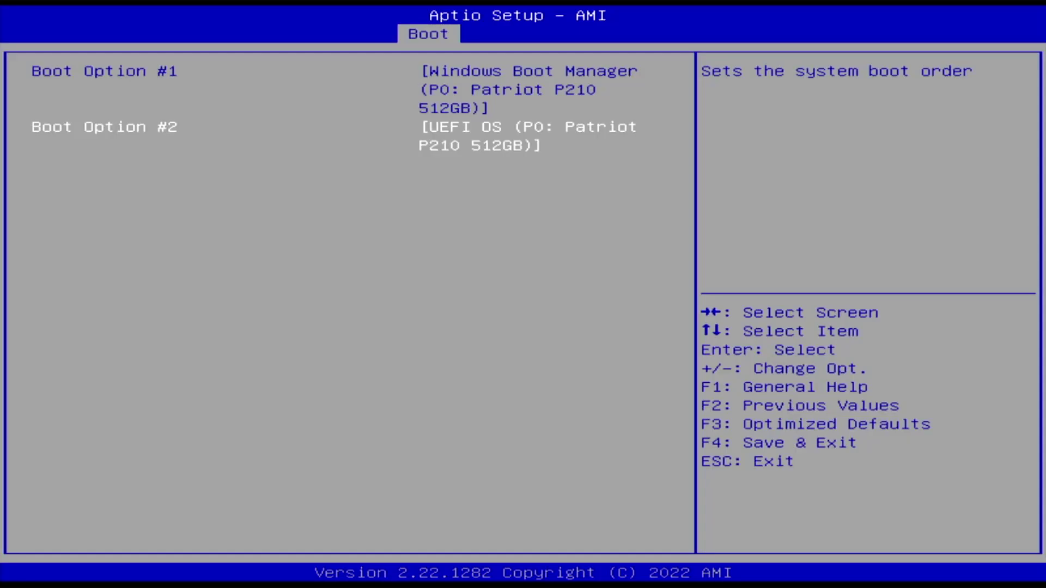
# Raise UEFI OS in the boot order, then boot once from UEFI OS (P0: Patriot P210 512GB).
pyautogui.press('+')
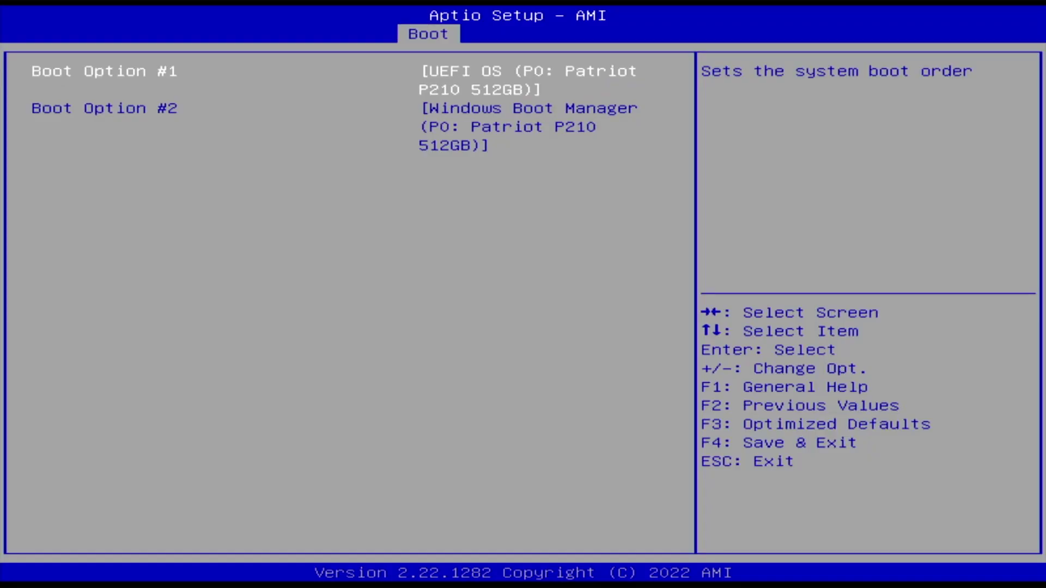
pyautogui.press('Right')
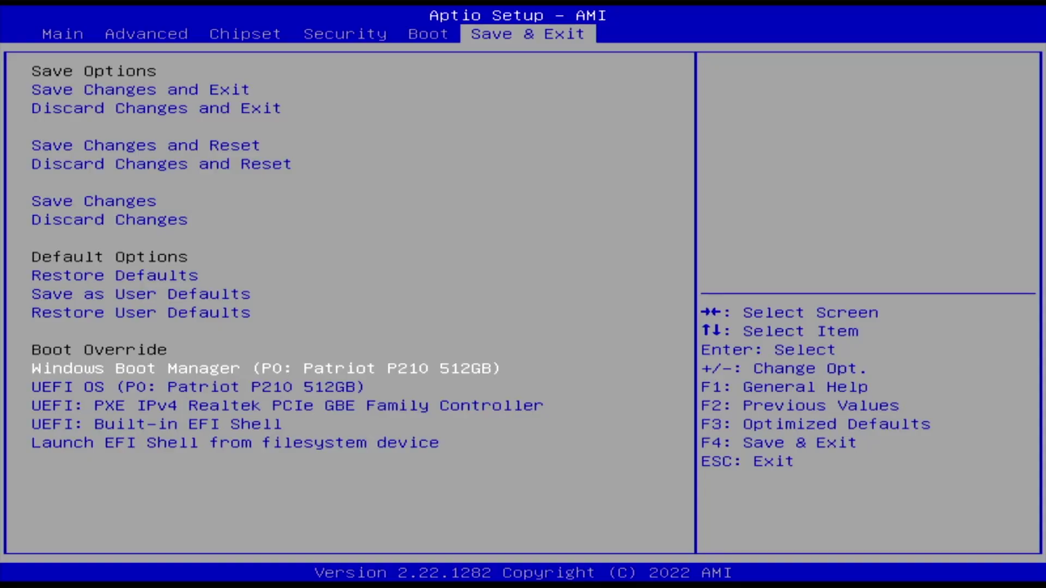
pyautogui.press('Down')
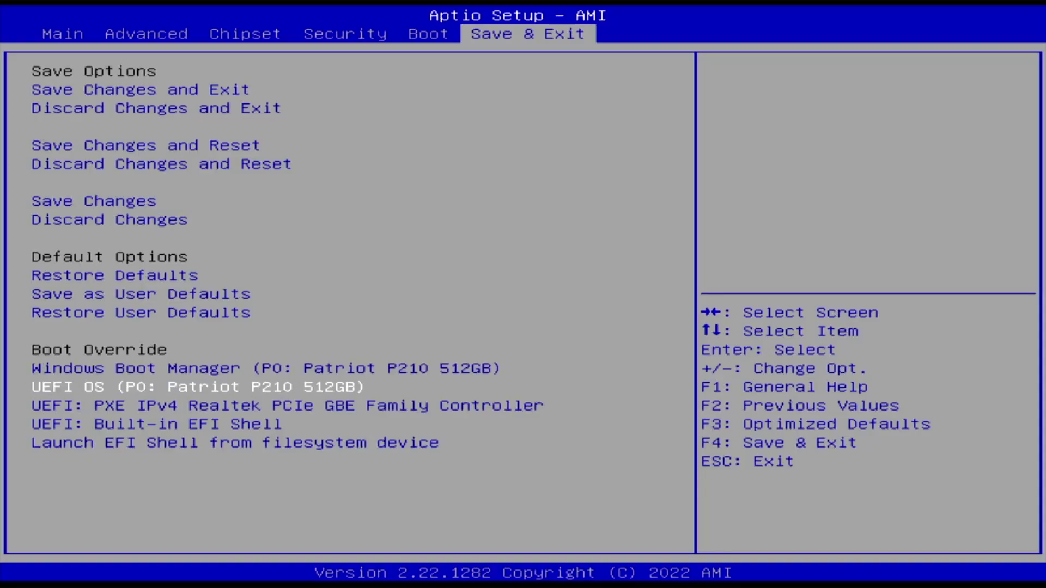
pyautogui.press('Return')
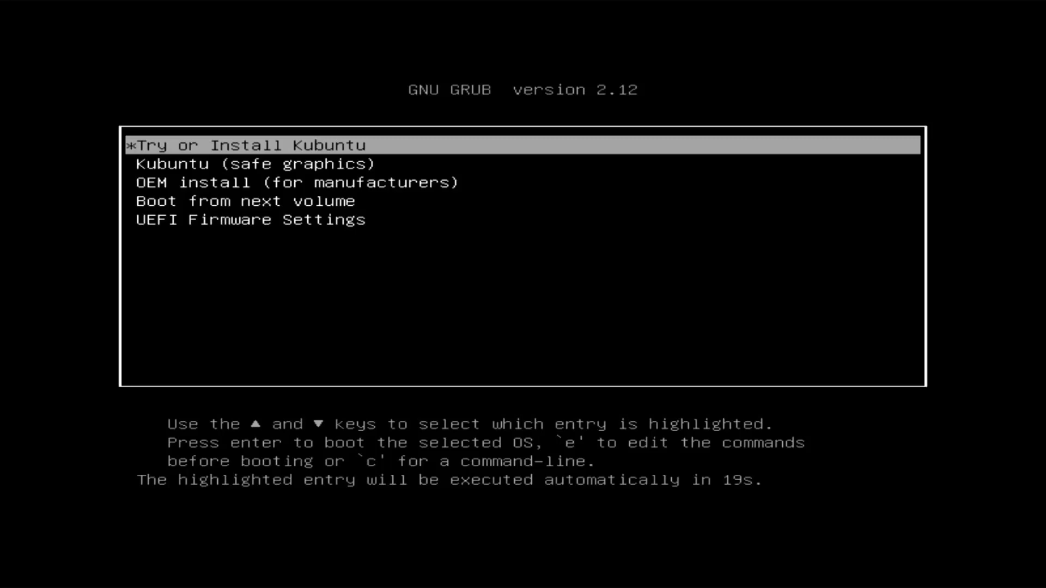
# Look through the GRUB 2.12 entries, then boot 'Try or Install Kubuntu'.
pyautogui.press('Down')
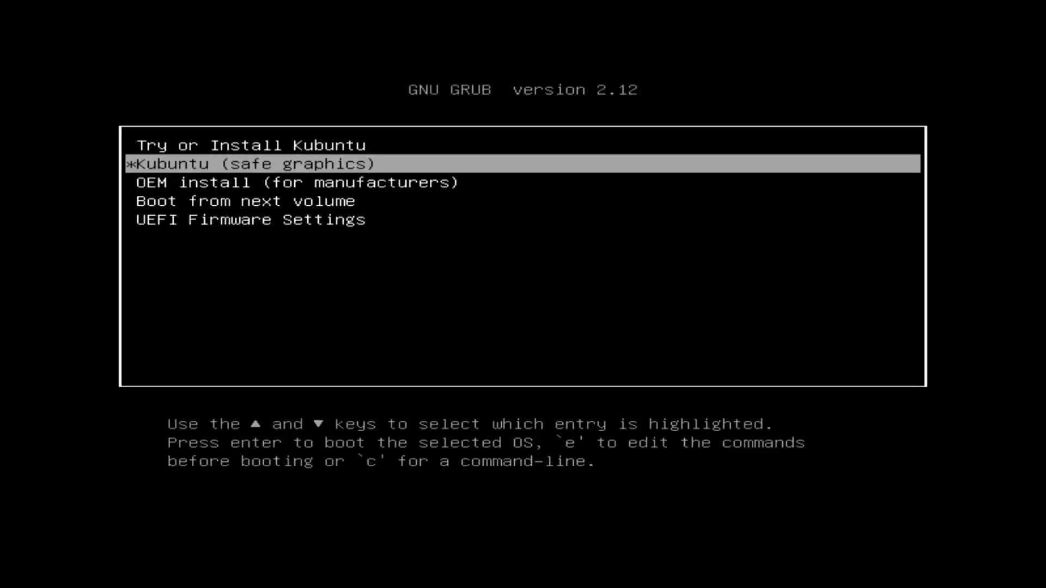
pyautogui.press('Down')
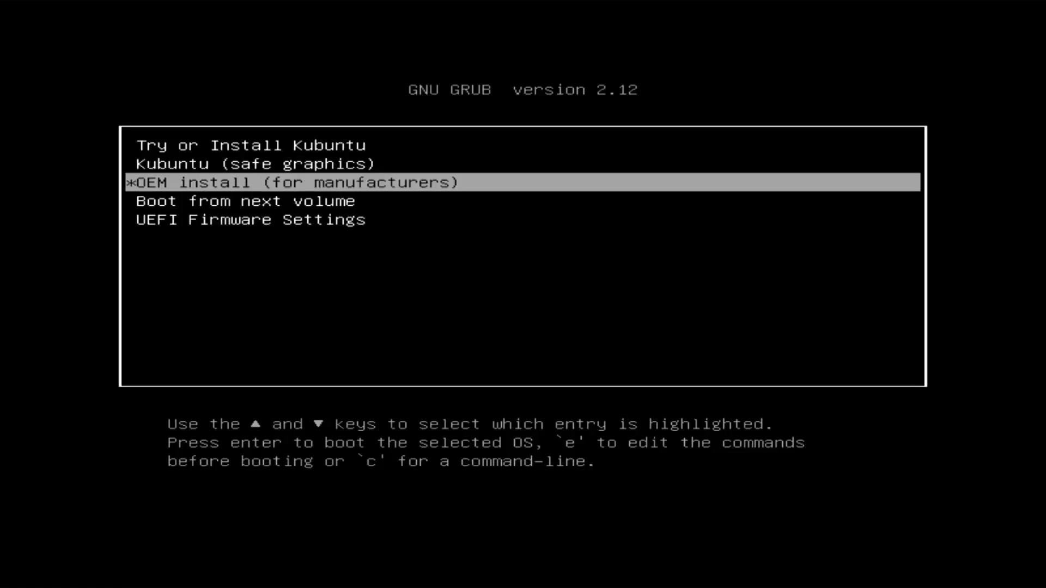
pyautogui.press('Down')
pyautogui.press('Down')
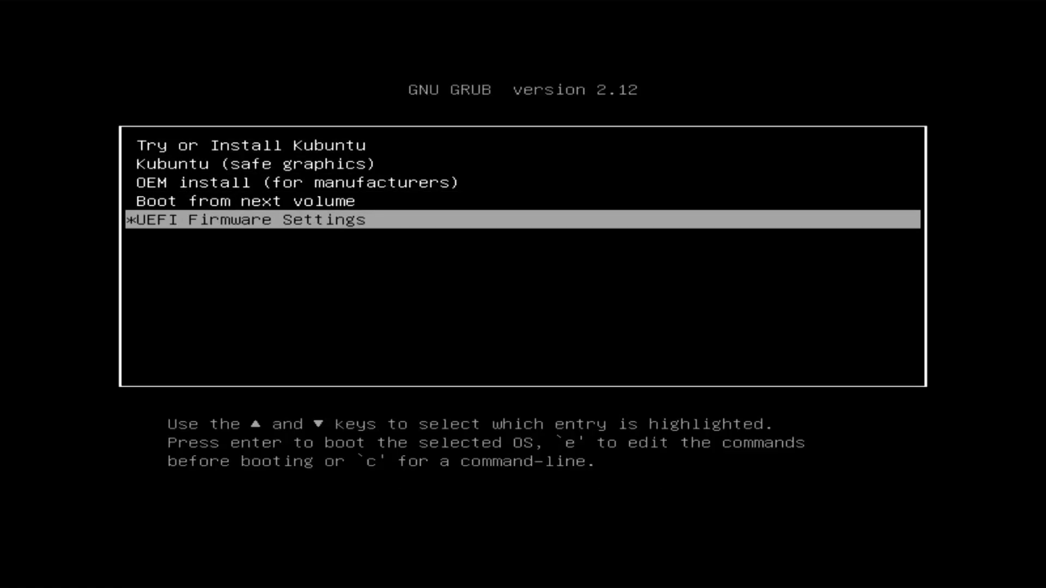
pyautogui.press('Up')
pyautogui.press('Up')
pyautogui.press('Up')
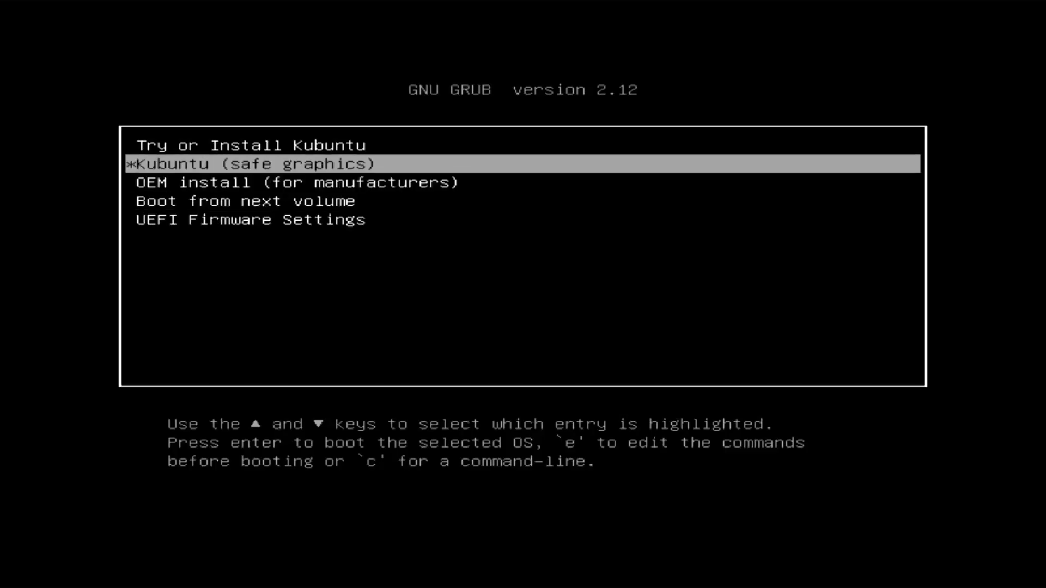
pyautogui.press('Up')
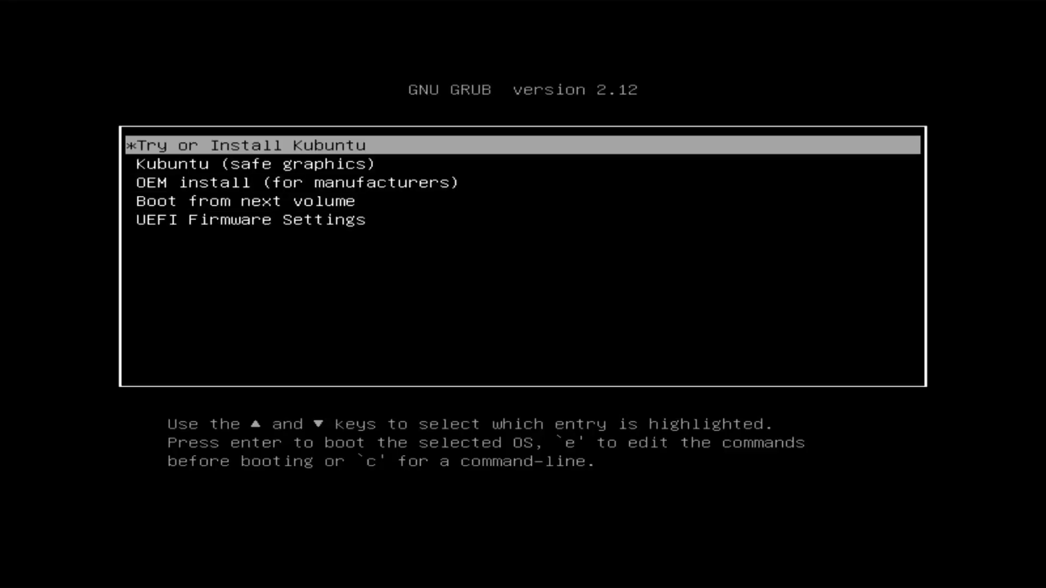
pyautogui.press('Return')
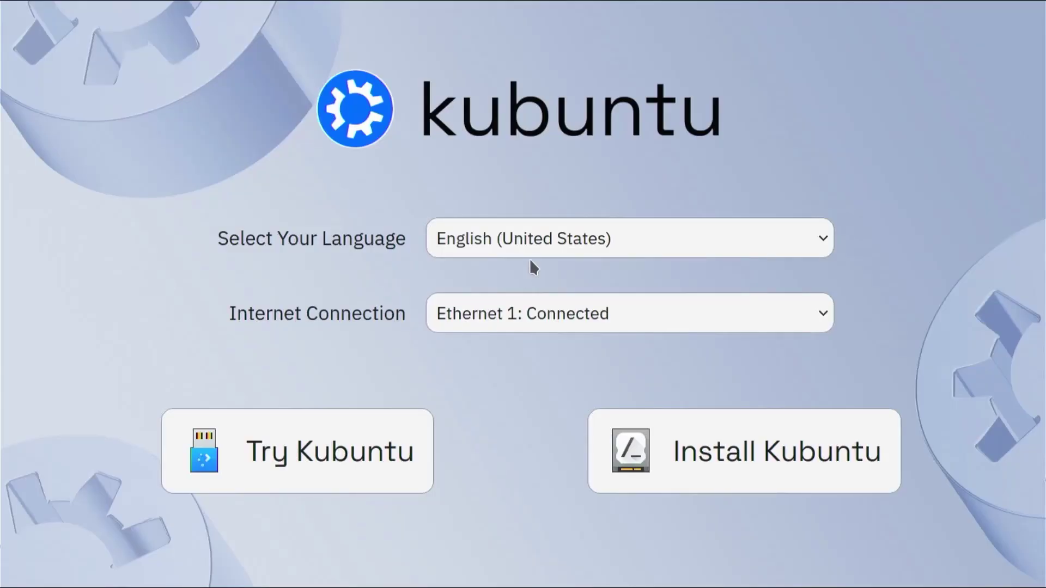
# Keep the Ethernet 1 connection, close Welcome to KDE Plasma and launch Install Kubuntu 24.04 LTS.
pyautogui.click(811, 322)
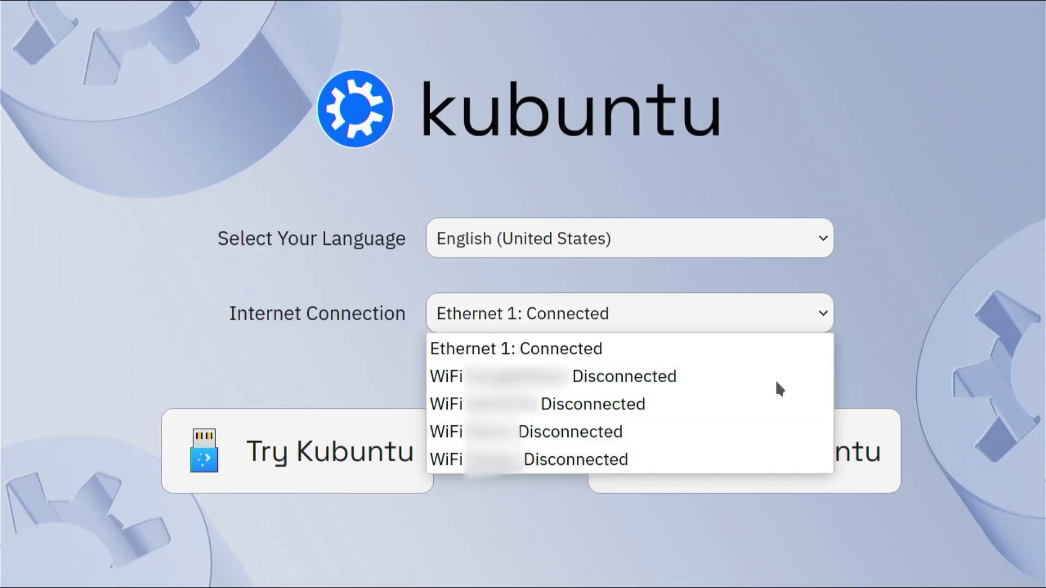
pyautogui.click(772, 351)
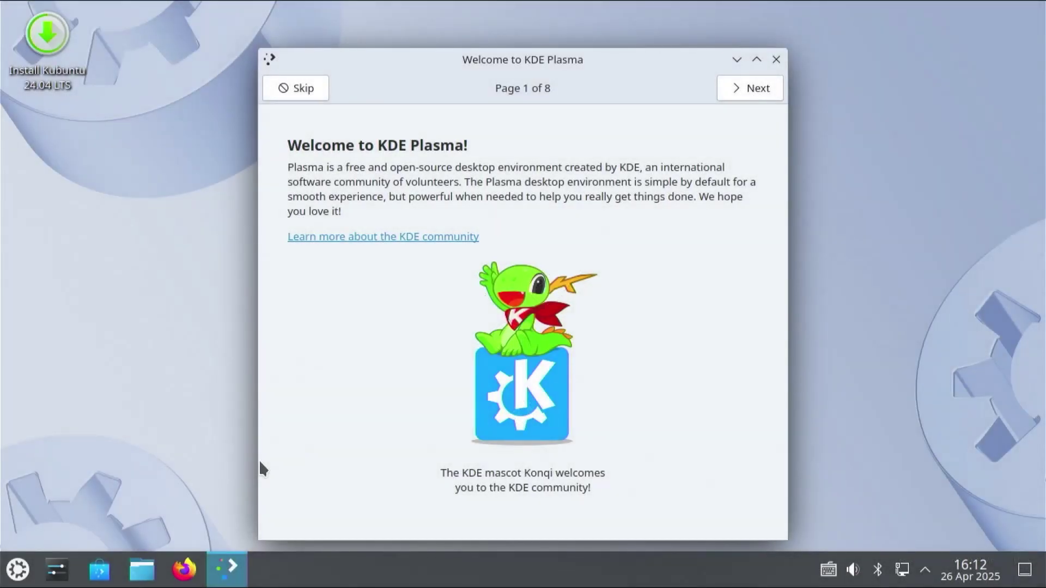
pyautogui.click(775, 60)
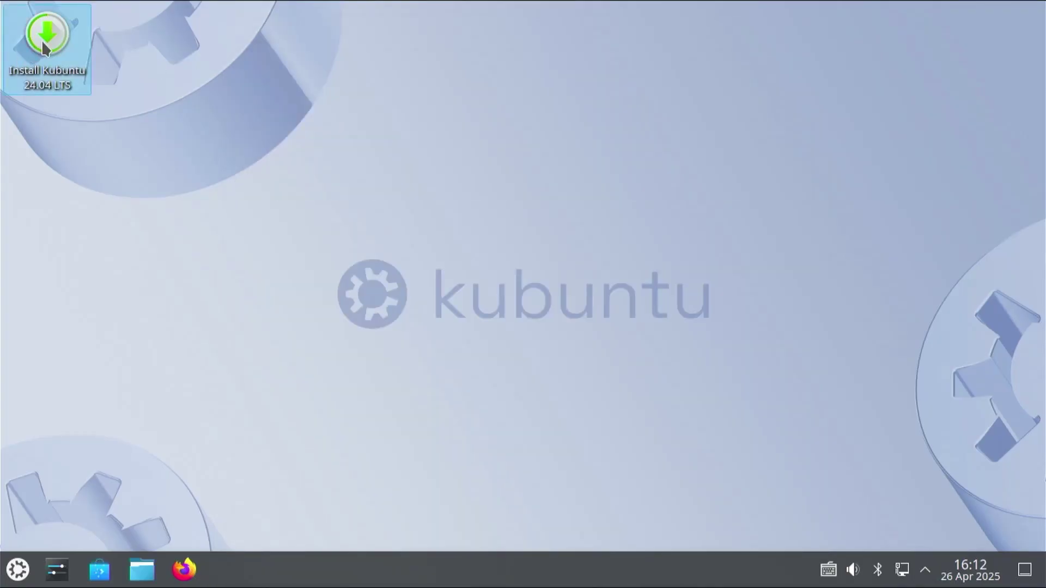
pyautogui.doubleClick(43, 42)
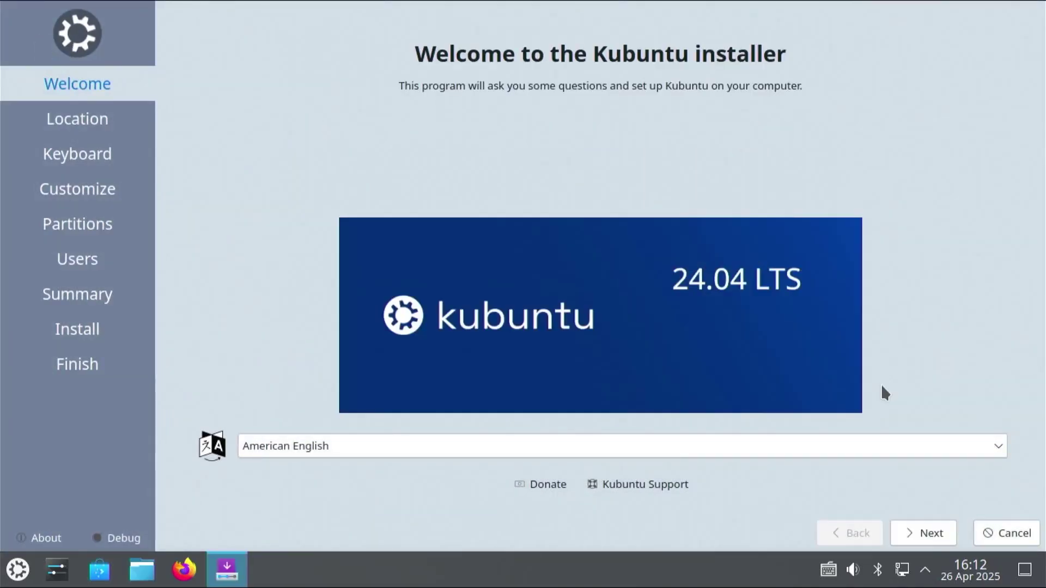
# Accept American English, New York and English (US) keyboard, and tick 'Download and install updates following installation'.
pyautogui.click(936, 539)
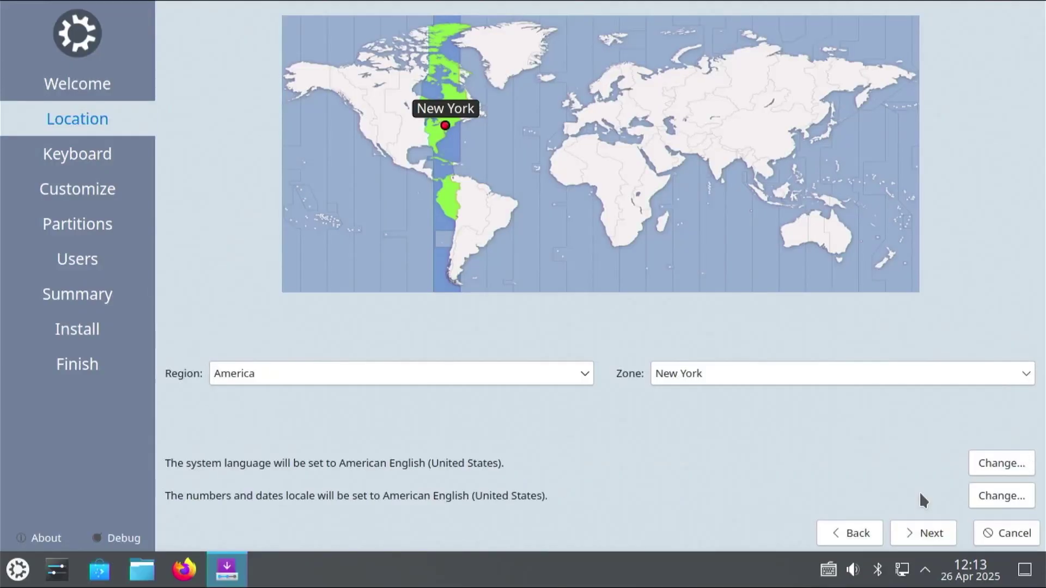
pyautogui.click(933, 538)
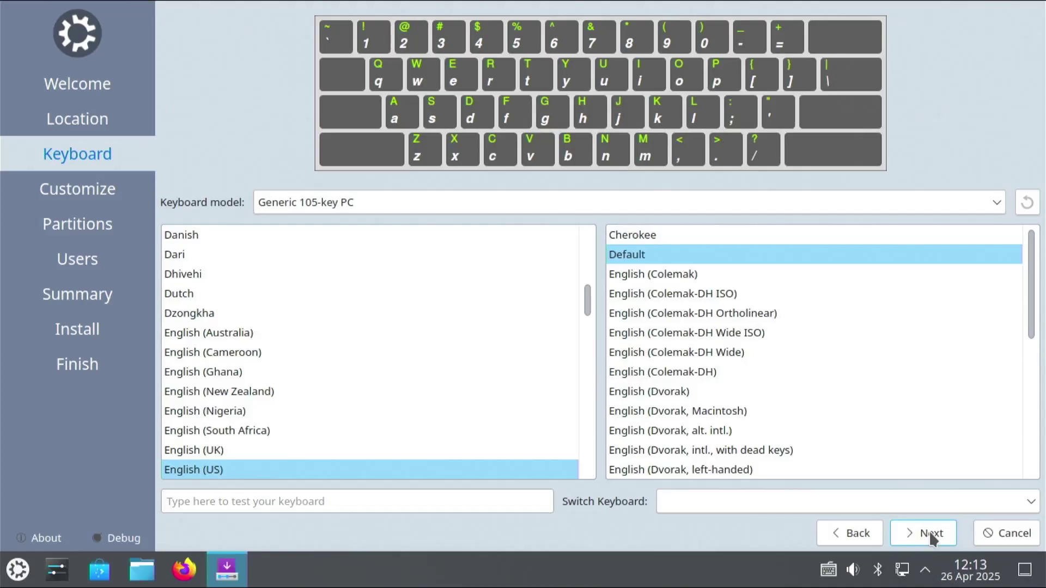
pyautogui.click(929, 531)
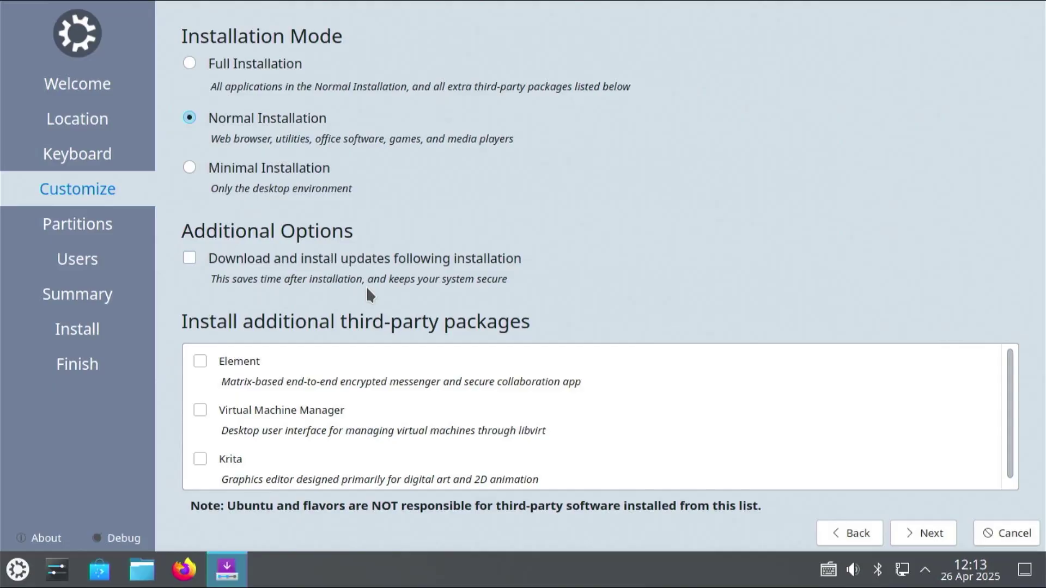
pyautogui.click(336, 259)
# Keep /dev/sda (Patriot P210 512GB) as the storage device and choose Install alongside.
pyautogui.click(899, 531)
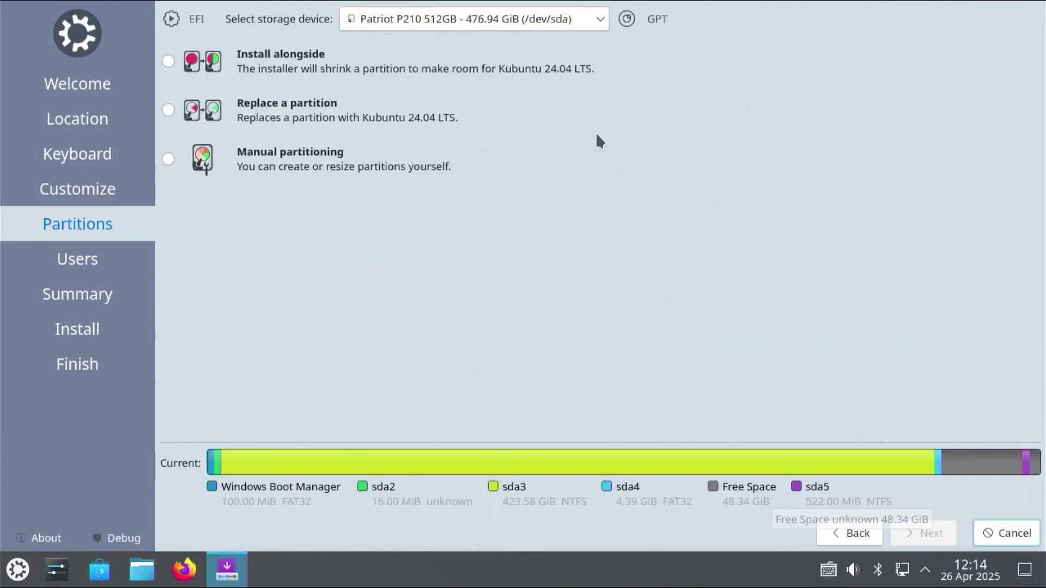
pyautogui.click(561, 18)
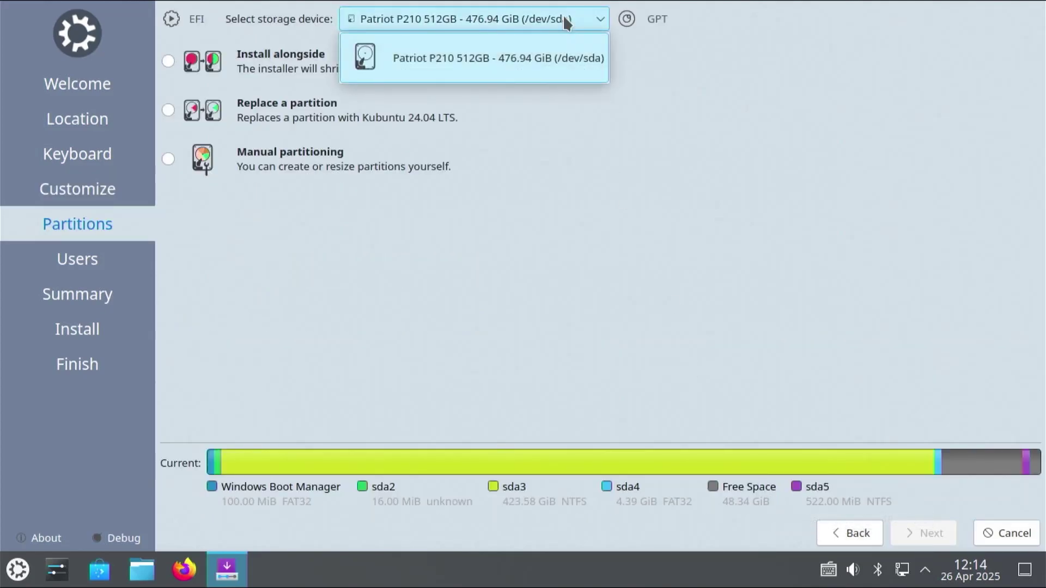
pyautogui.click(564, 14)
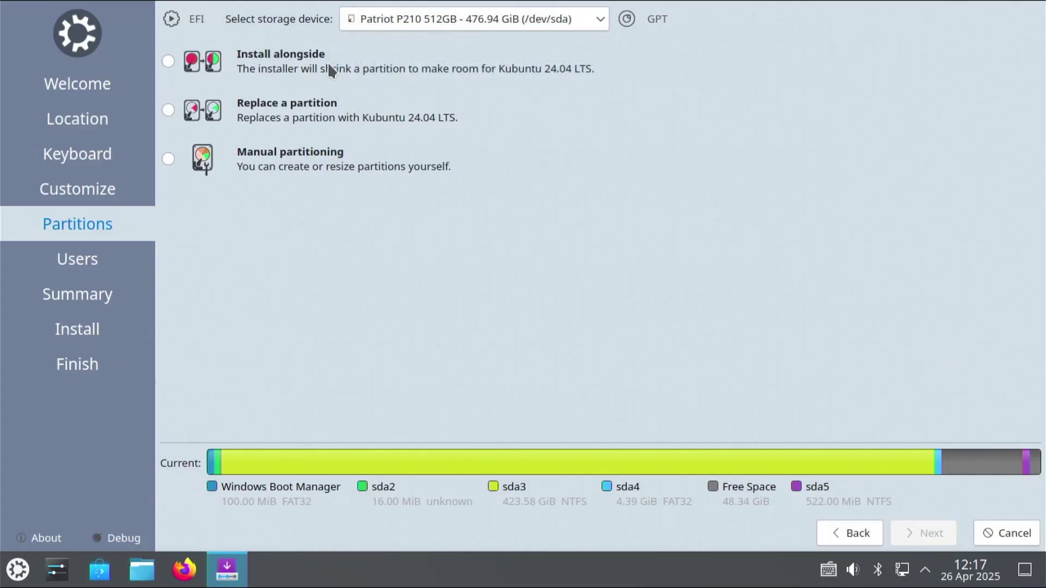
pyautogui.click(274, 59)
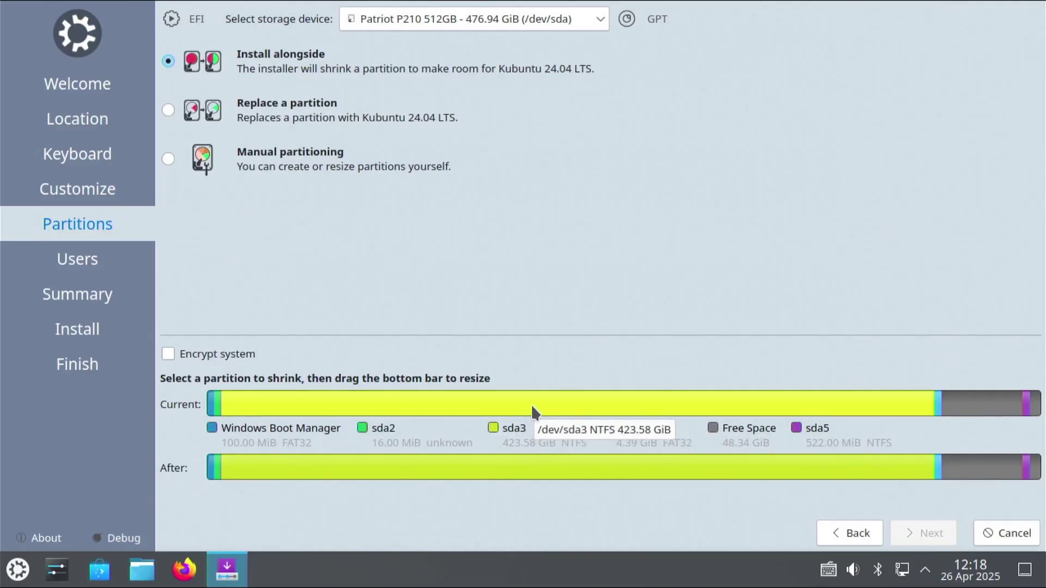
# Select sda3 and drag the divider so sda3 is 273972MiB and Kubuntu gets 159771MiB.
pyautogui.click(533, 408)
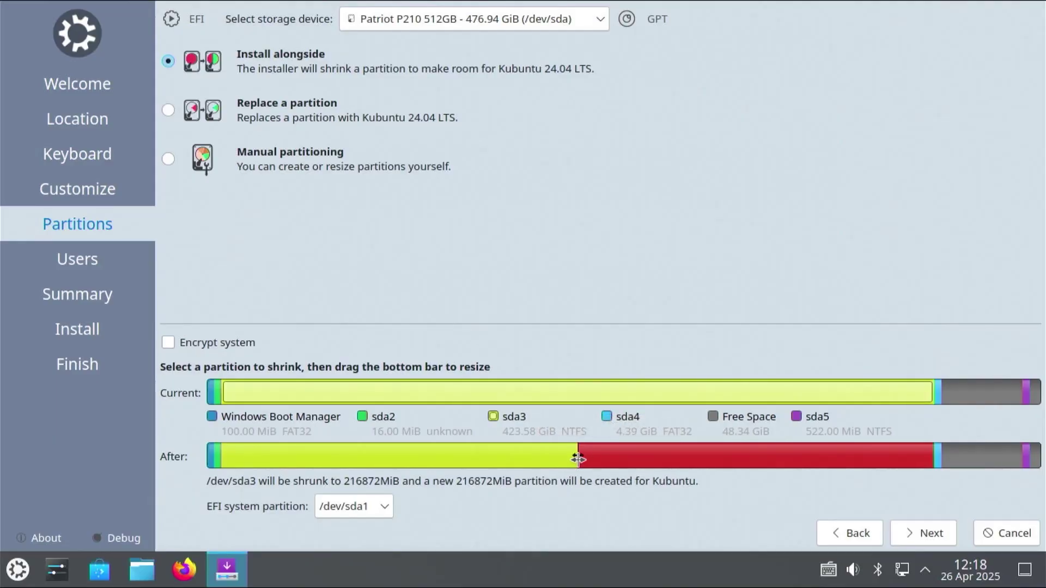
pyautogui.moveTo(578, 458); pyautogui.dragTo(676, 456)
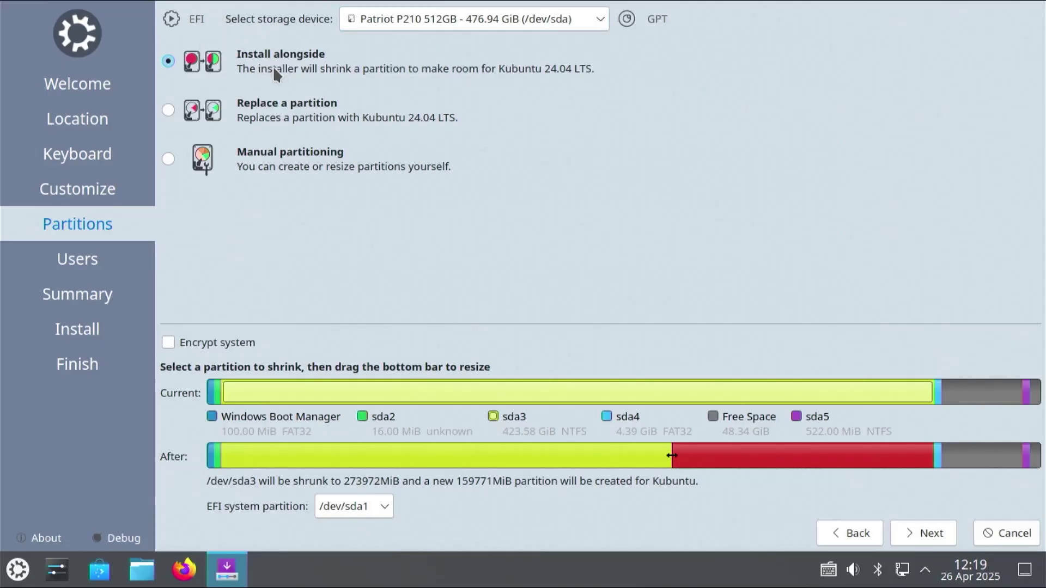
# Preview Replace a partition, then select Manual partitioning instead.
pyautogui.click(278, 106)
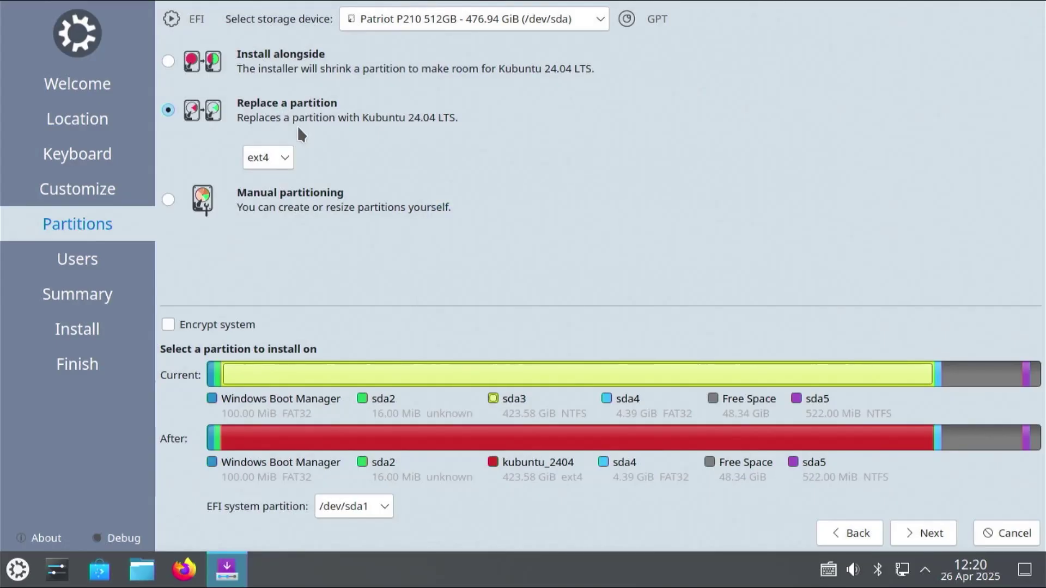
pyautogui.click(273, 207)
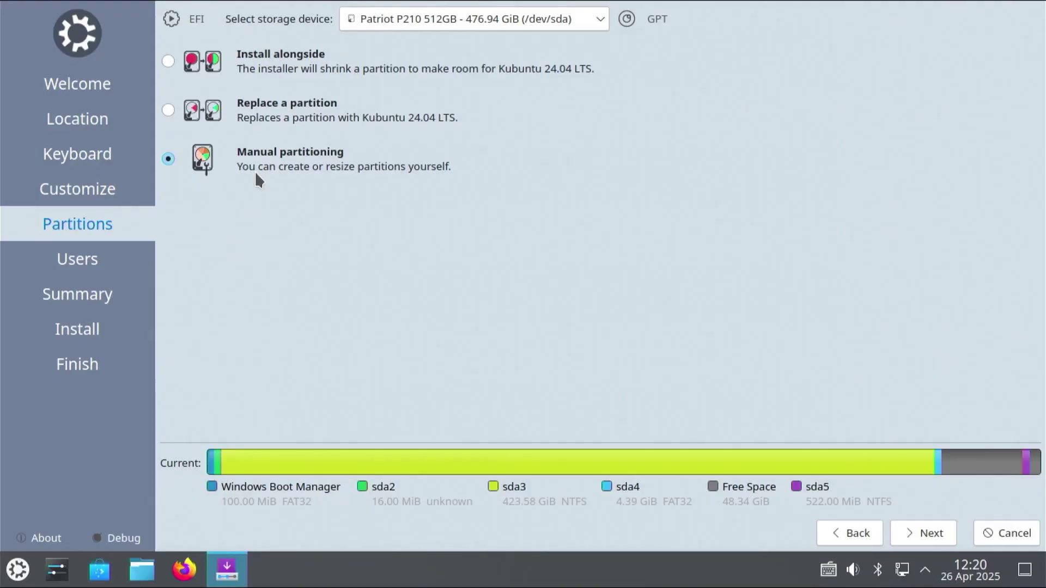
# Open manual partitioning and review partitions sda1 through sda4 (KUBUNTU_ISO).
pyautogui.click(929, 534)
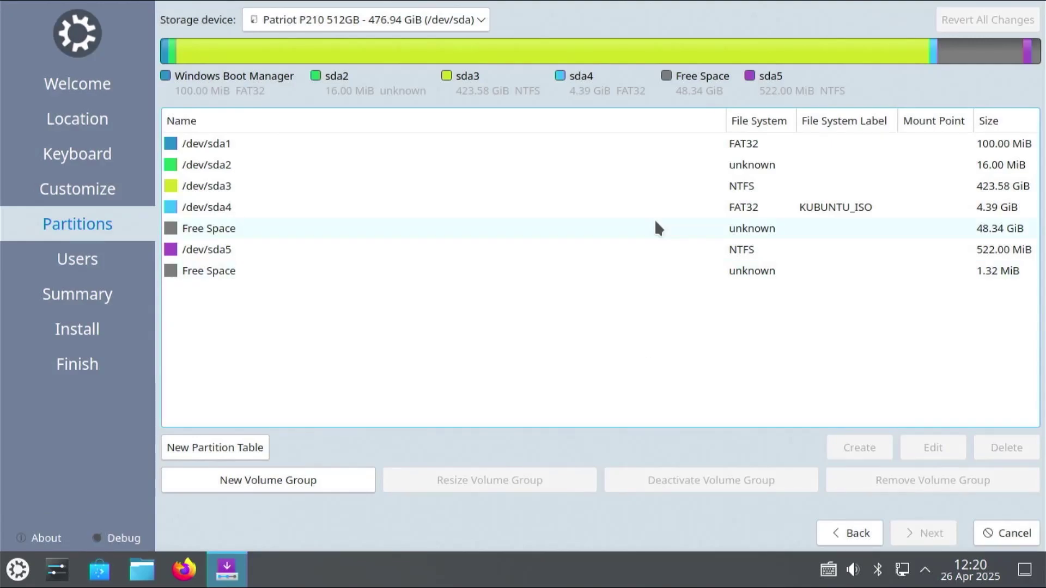
pyautogui.click(659, 143)
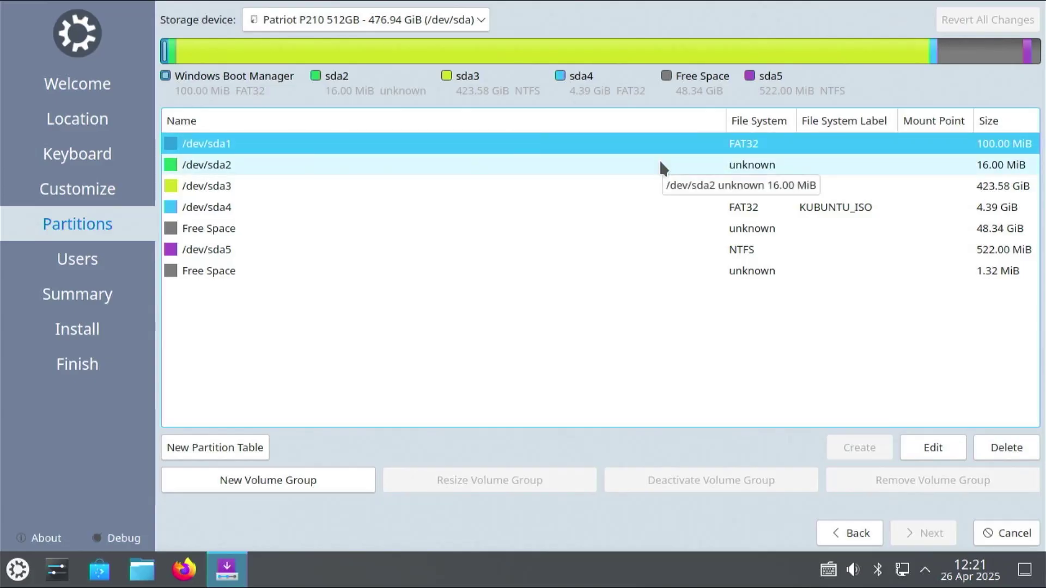
pyautogui.click(592, 168)
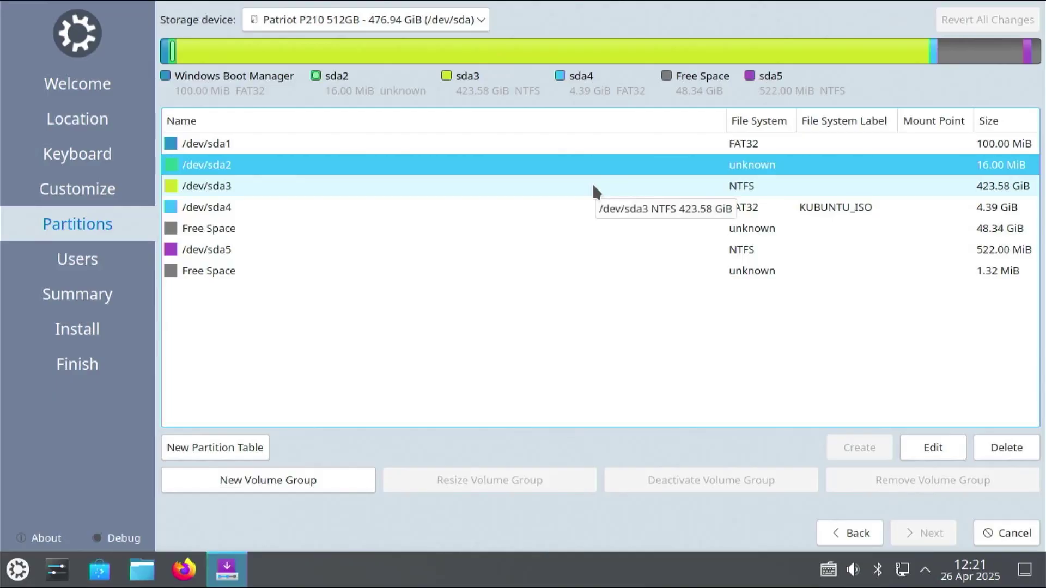
pyautogui.click(593, 186)
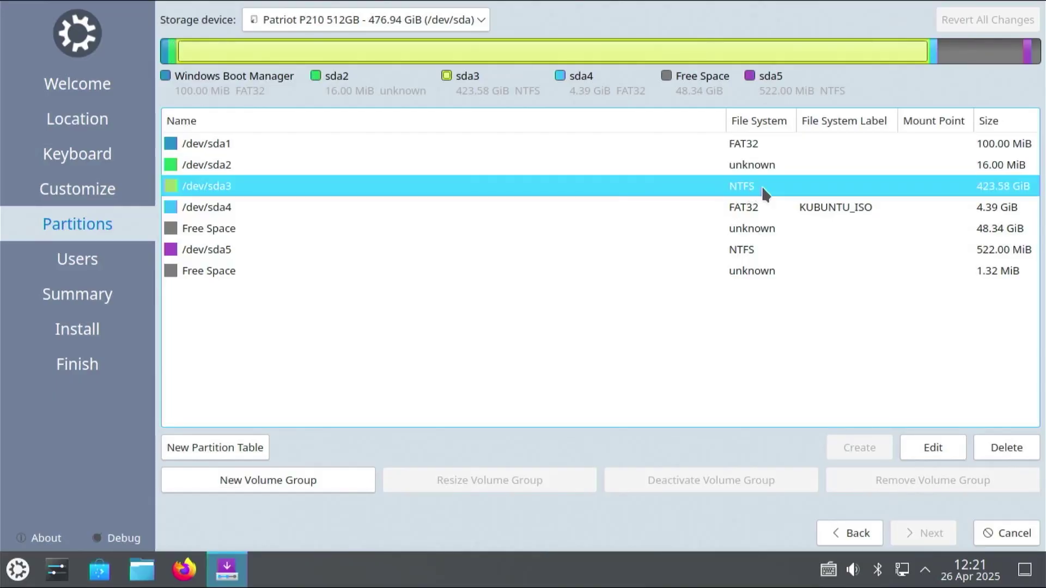
pyautogui.click(698, 212)
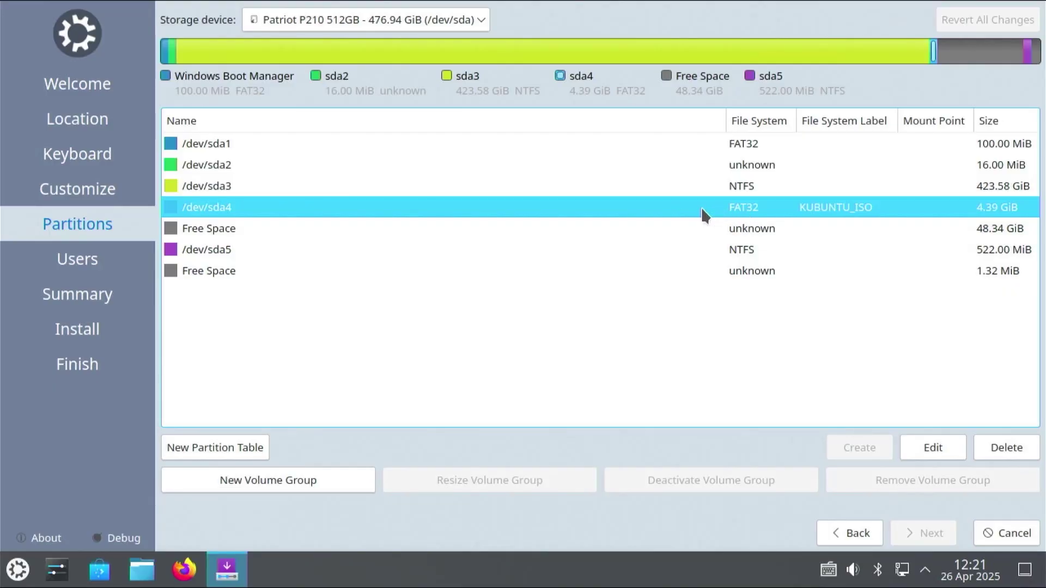
# Check the 48.34 GiB free space and sda5, then select the free space for a new partition.
pyautogui.click(685, 226)
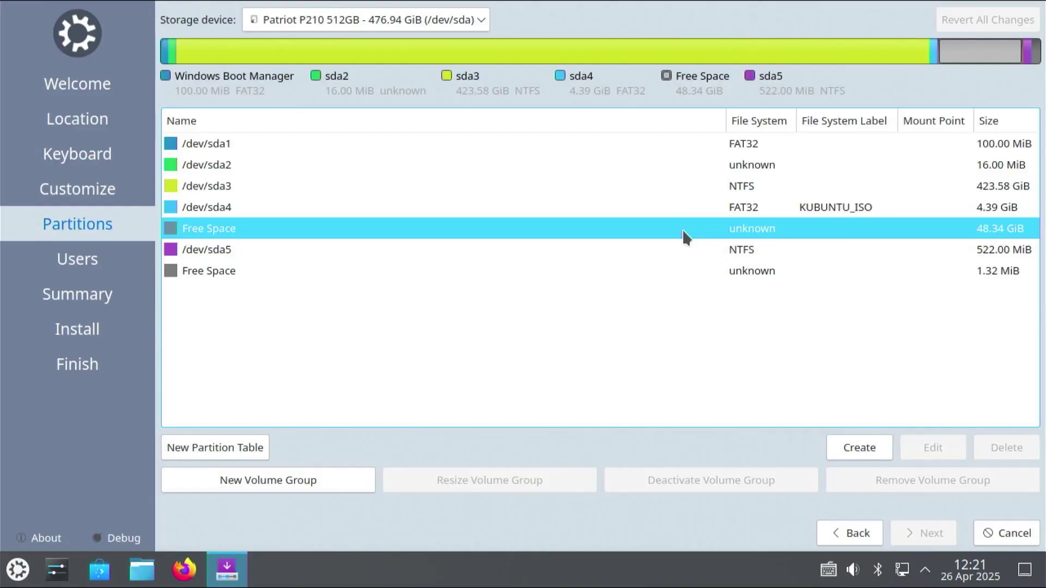
pyautogui.click(682, 250)
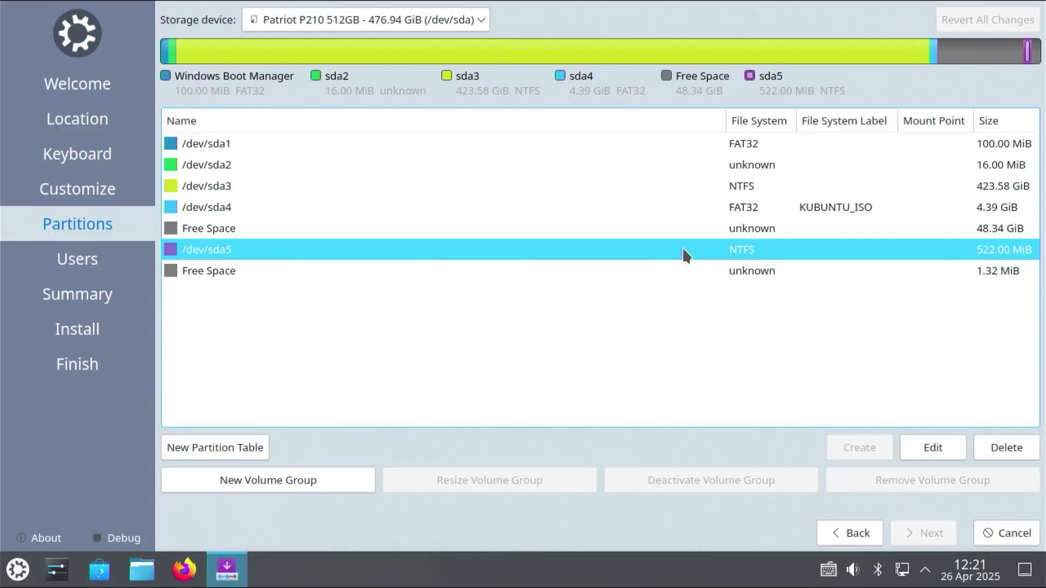
pyautogui.click(672, 228)
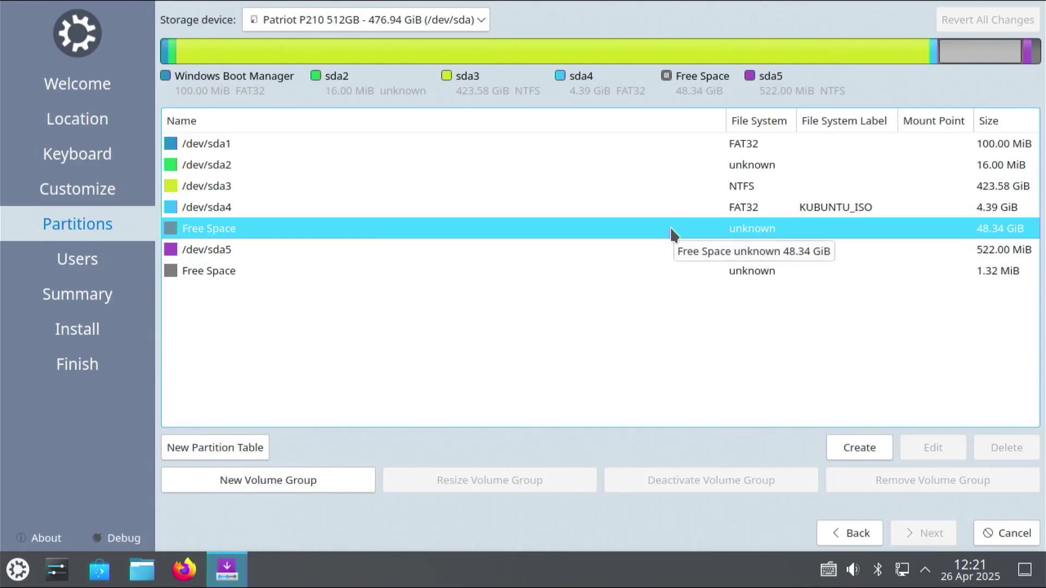
# Create a 512 MiB fat32 EFI_KUBUNTU partition at /boot/efi with the boot flag.
pyautogui.click(854, 448)
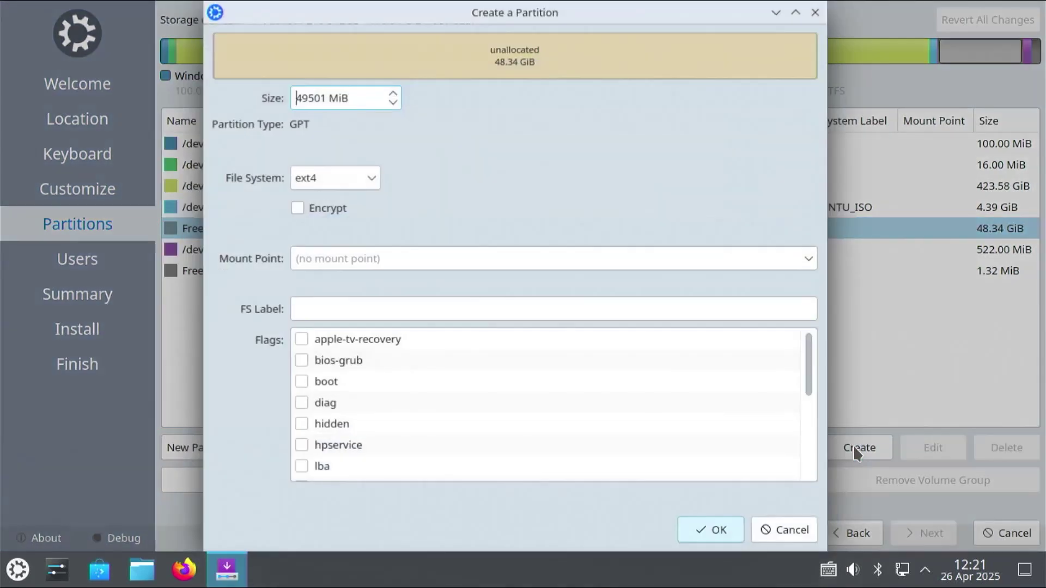
pyautogui.moveTo(328, 98); pyautogui.dragTo(261, 94)
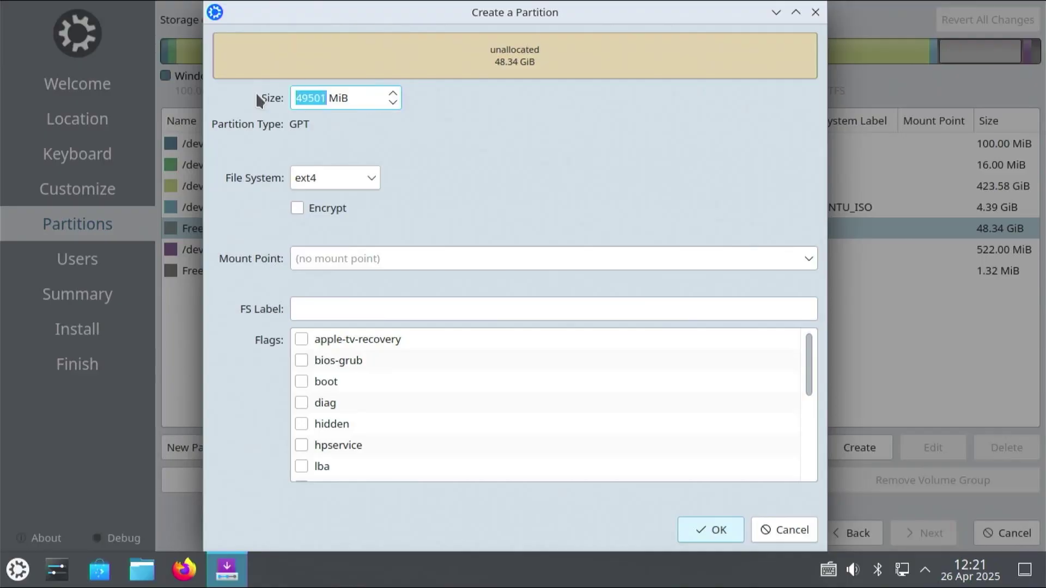
pyautogui.write('512')
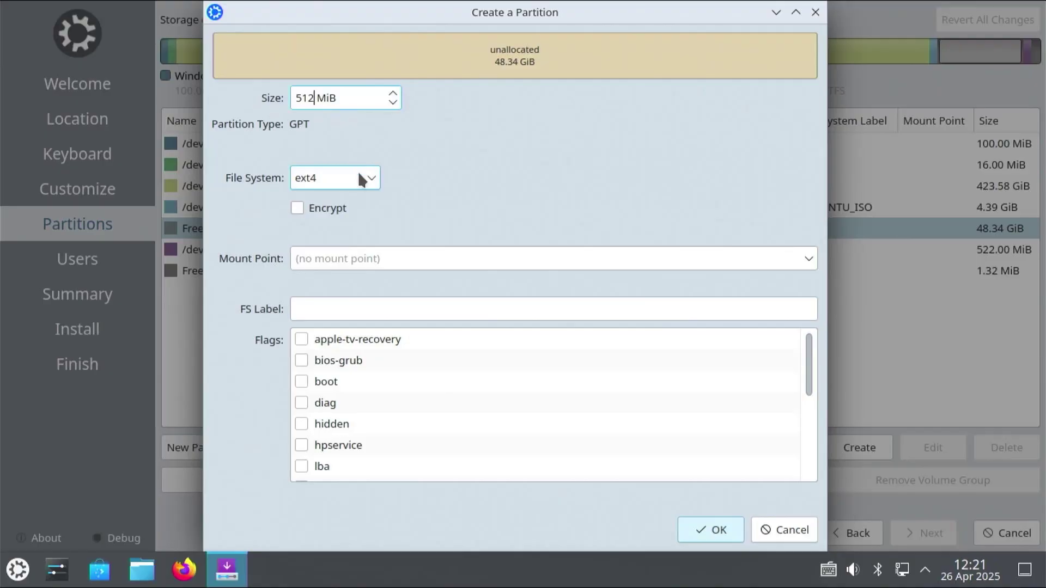
pyautogui.click(362, 176)
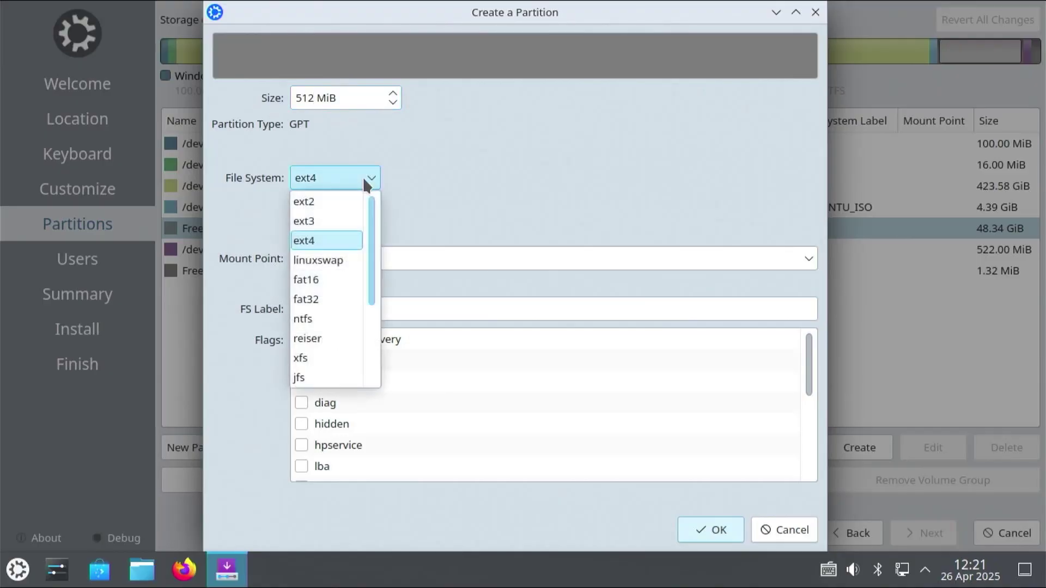
pyautogui.click(336, 301)
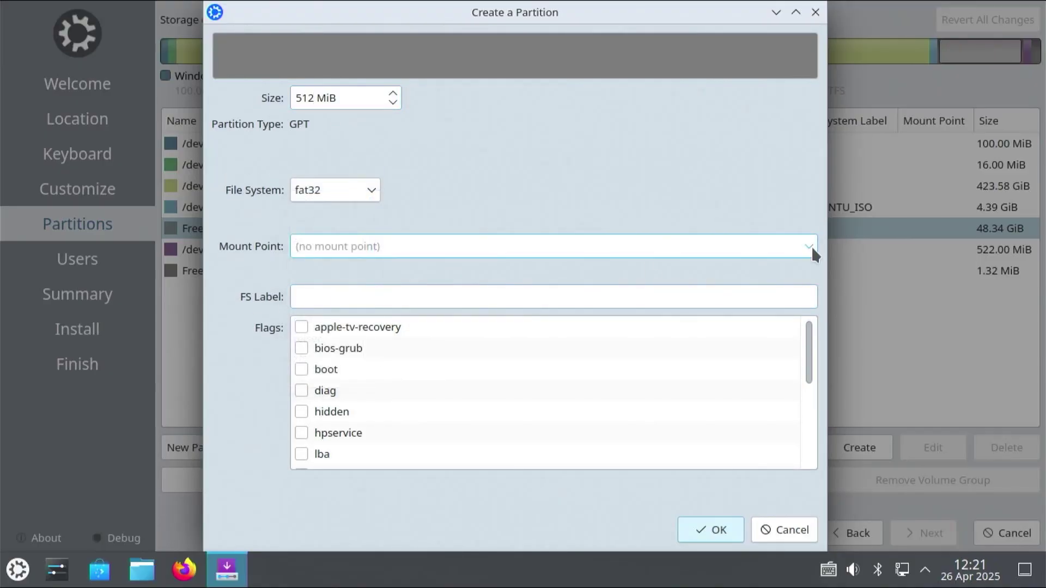
pyautogui.click(810, 247)
pyautogui.click(341, 314)
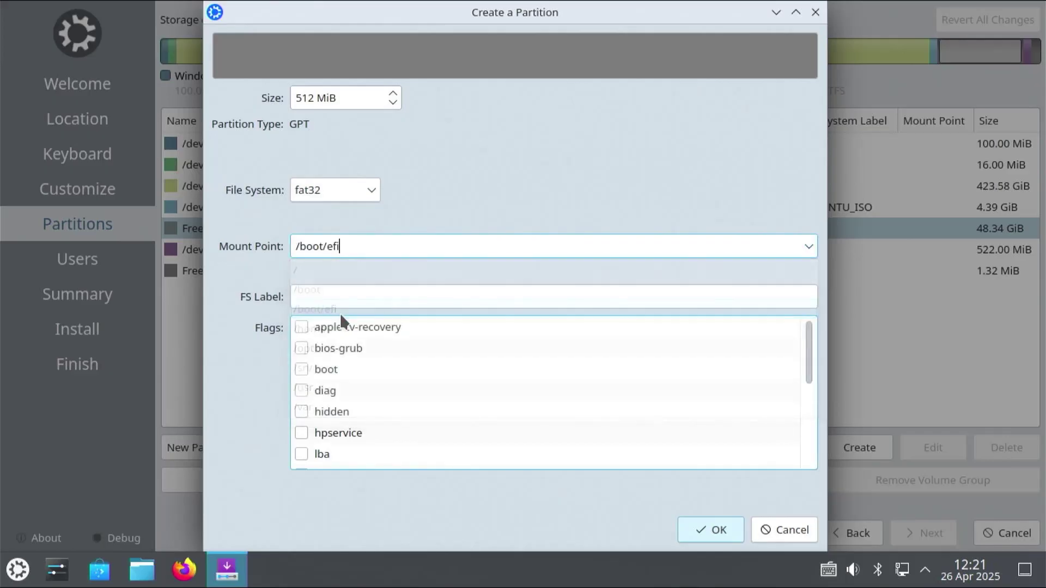
pyautogui.click(353, 295)
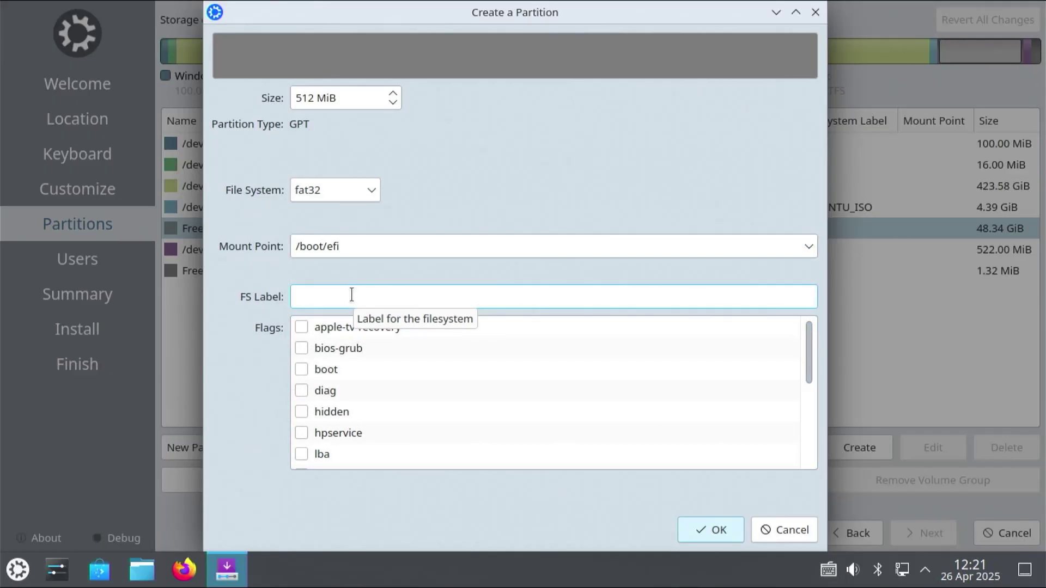
pyautogui.write('EFI_KUBUNTU')
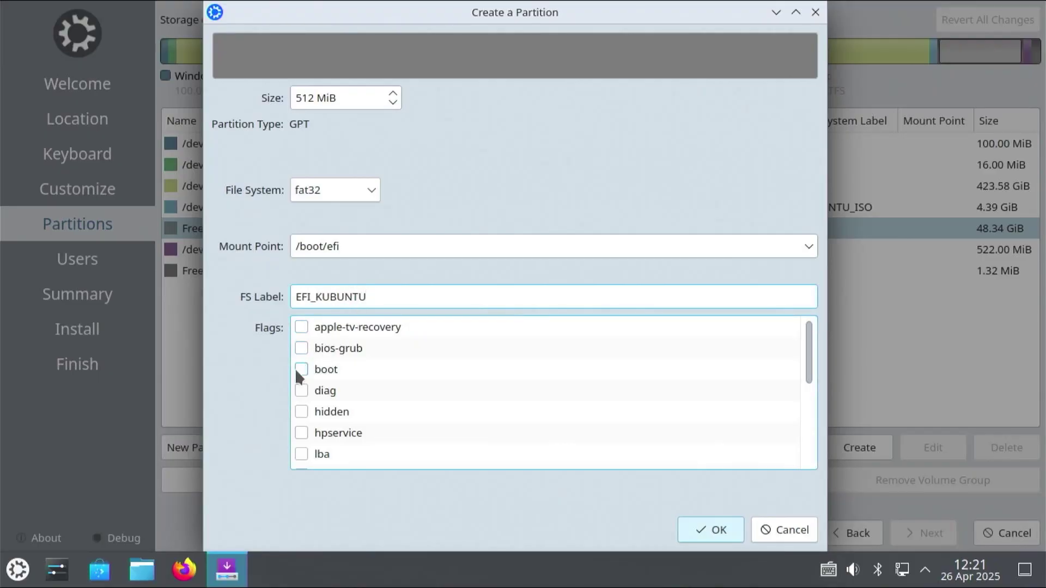
pyautogui.click(301, 370)
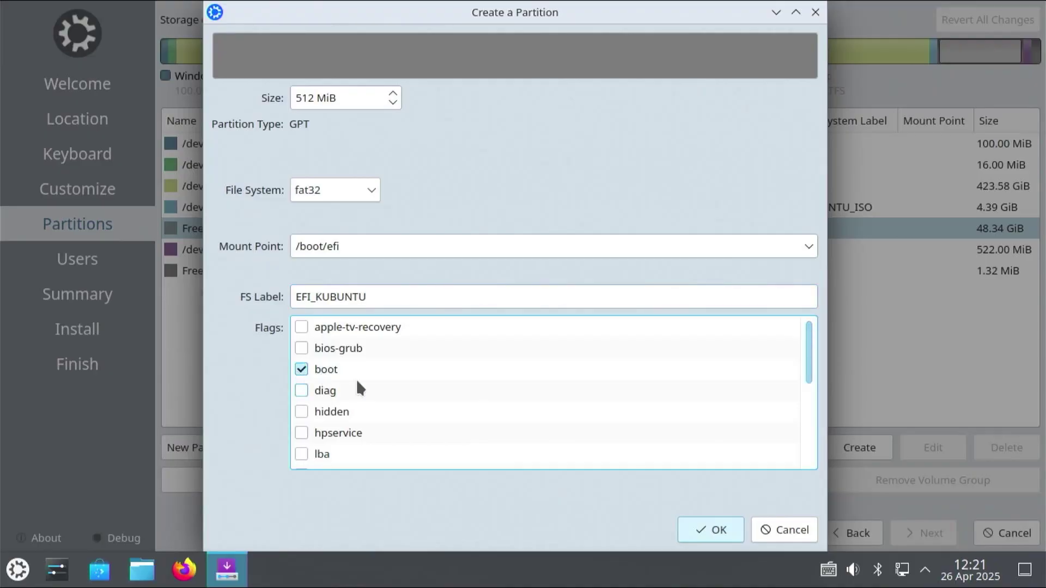
pyautogui.click(694, 525)
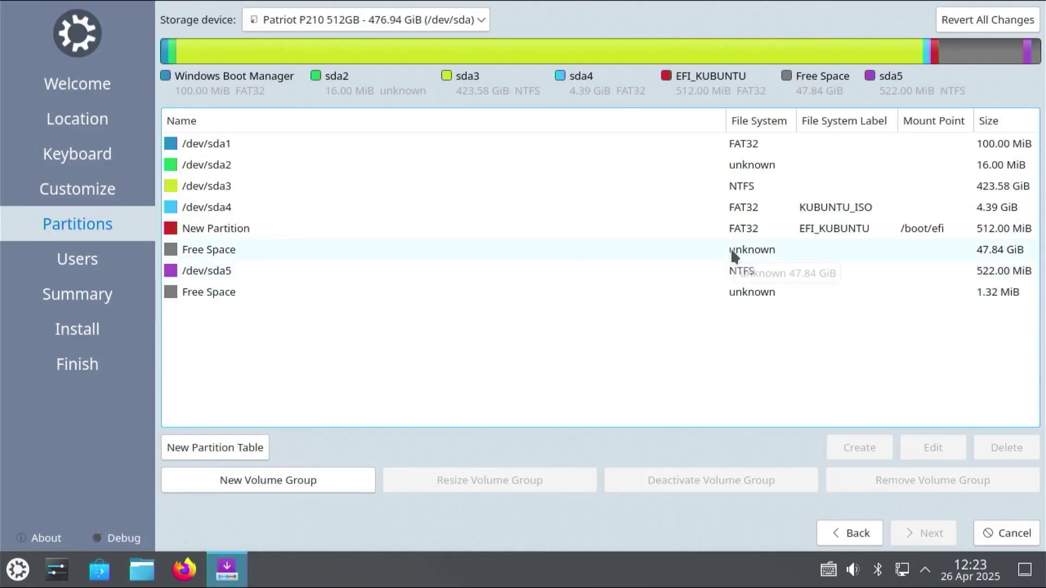
# In the 47.84 GiB free space, create a 12288 MiB linuxswap partition labelled SWAP.
pyautogui.click(732, 249)
pyautogui.click(847, 443)
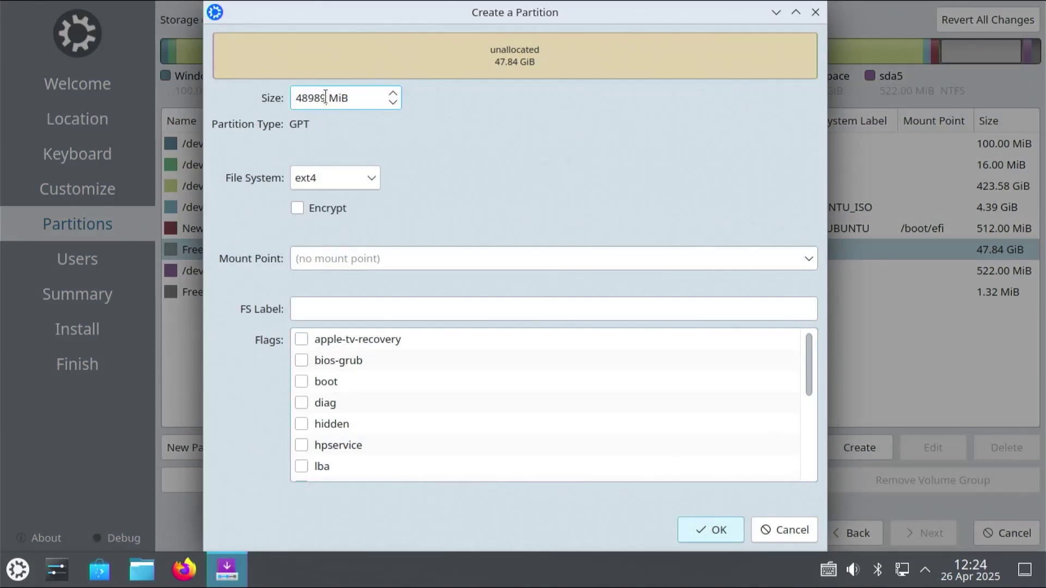
pyautogui.moveTo(326, 96); pyautogui.dragTo(269, 100)
pyautogui.write('12288')
pyautogui.click(332, 178)
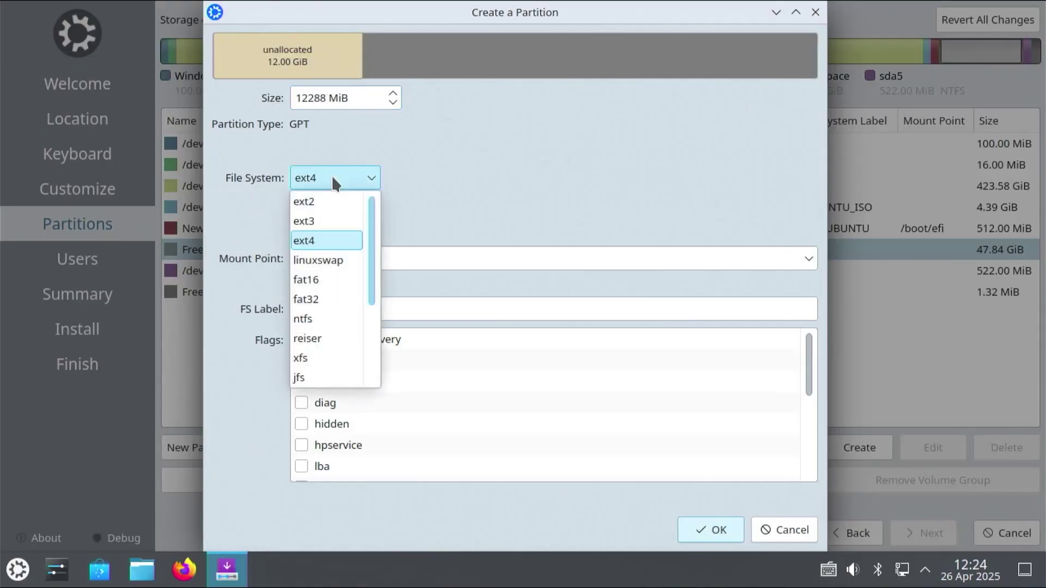
pyautogui.click(322, 256)
pyautogui.click(318, 308)
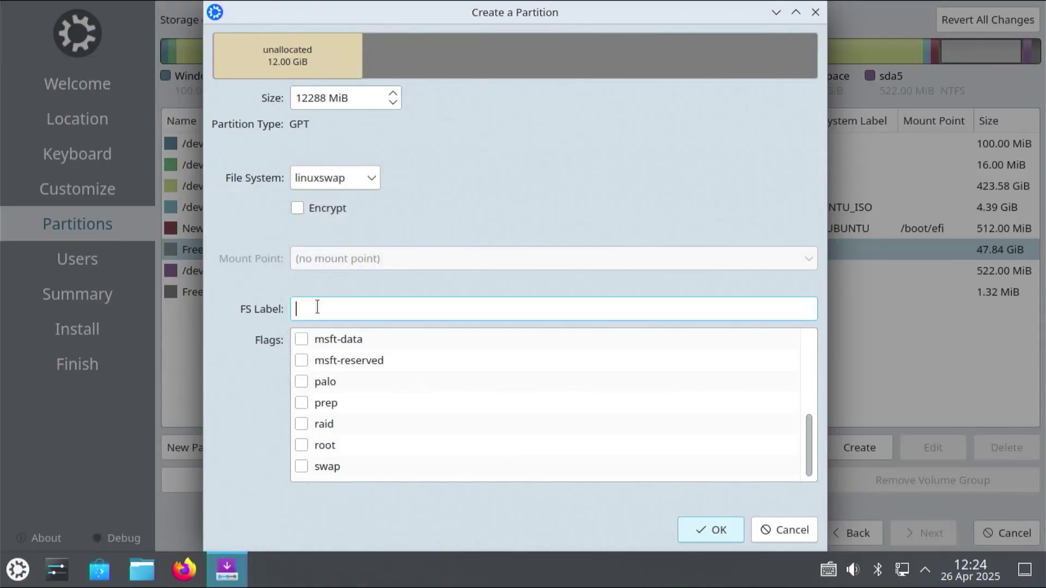
pyautogui.write('SWAP')
pyautogui.scroll(3, 308, 341)
pyautogui.scroll(-3, 325, 382)
pyautogui.click(713, 530)
# Create an ext4 partition labelled ROOT mounted at / in the remaining 35.84 GiB.
pyautogui.click(427, 307)
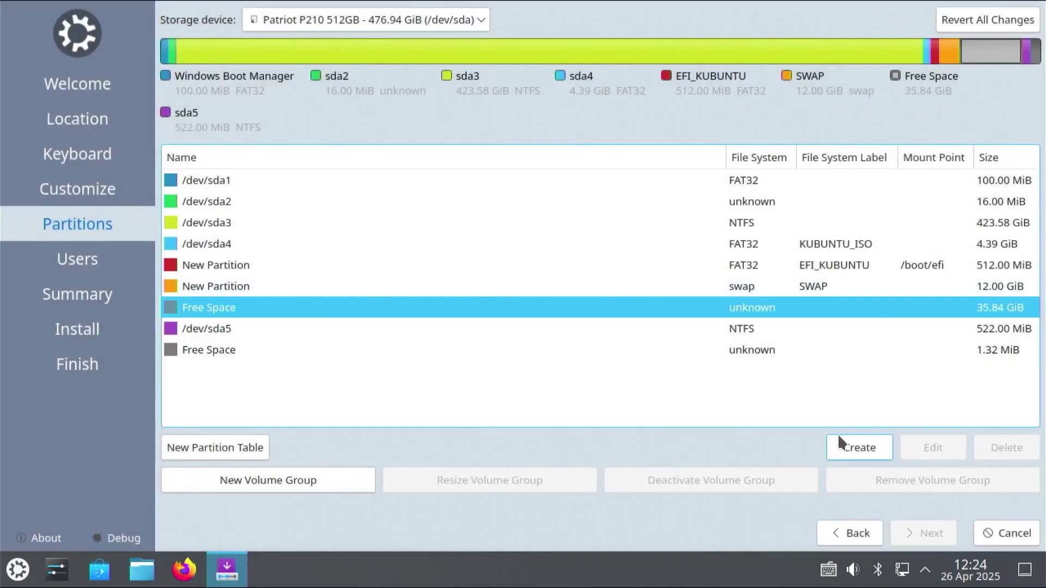
pyautogui.click(855, 439)
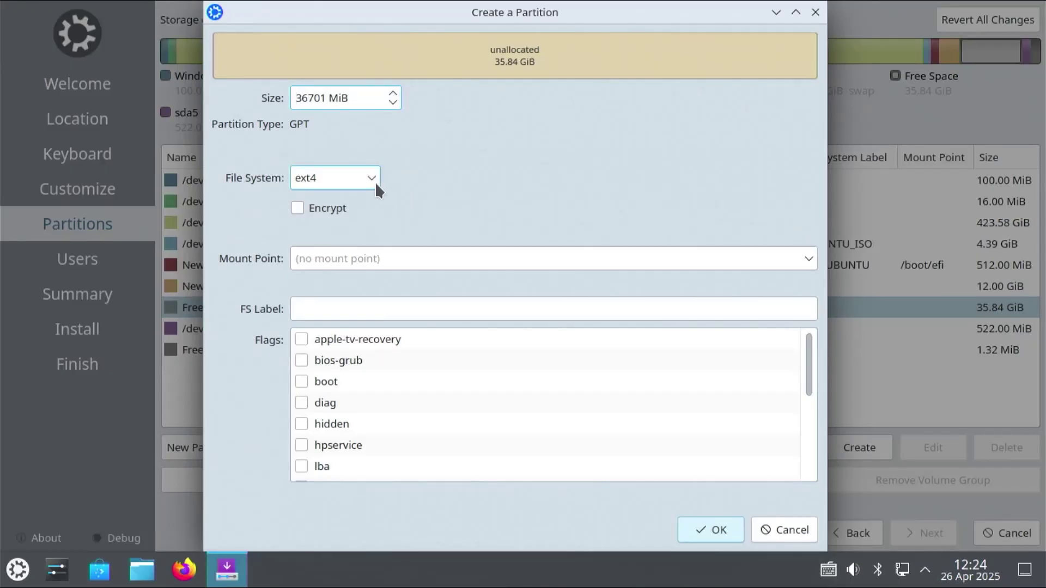
pyautogui.click(807, 259)
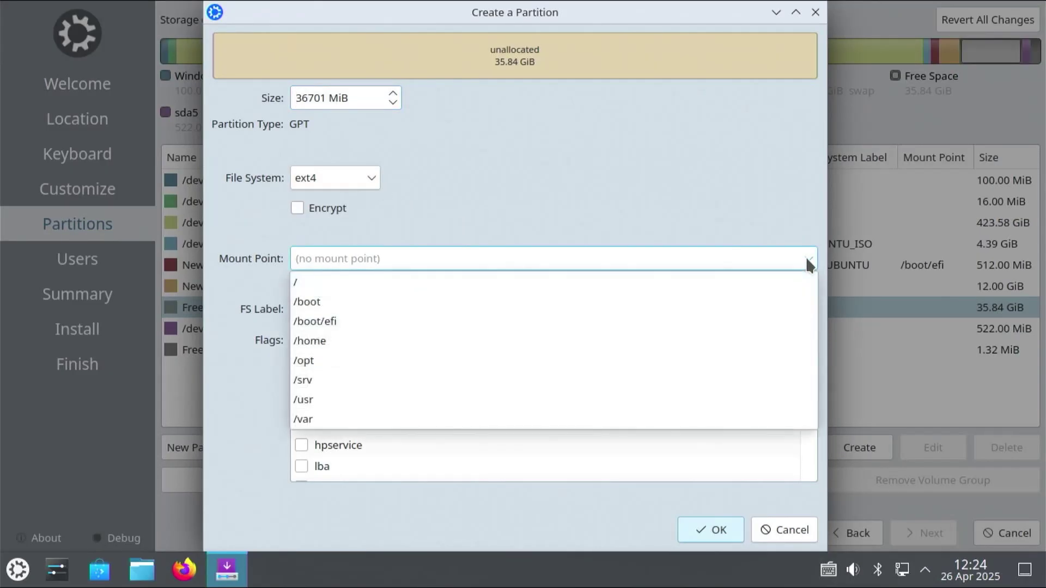
pyautogui.click(336, 284)
pyautogui.click(339, 303)
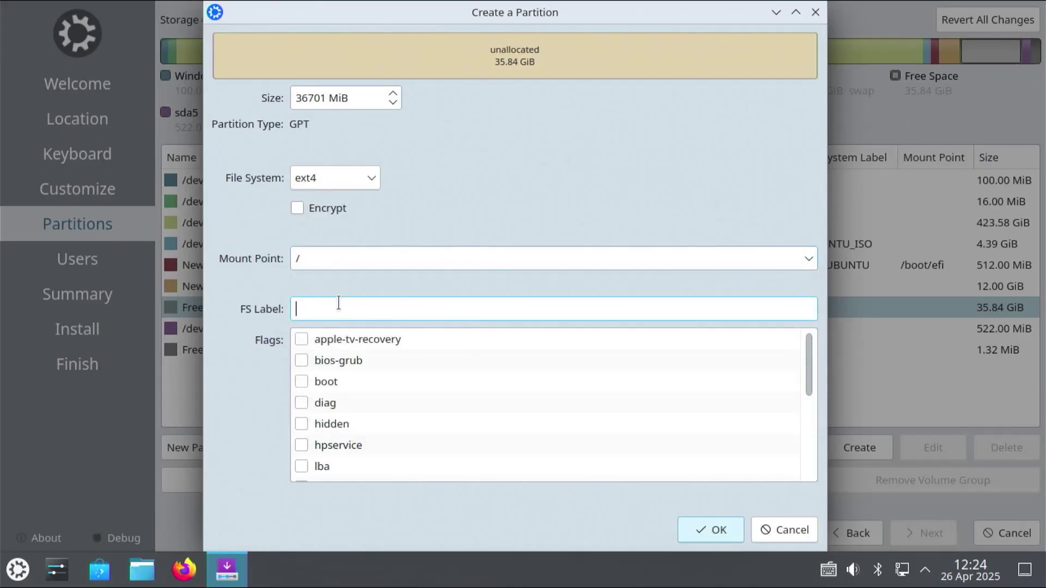
pyautogui.write('ROOT')
pyautogui.click(709, 528)
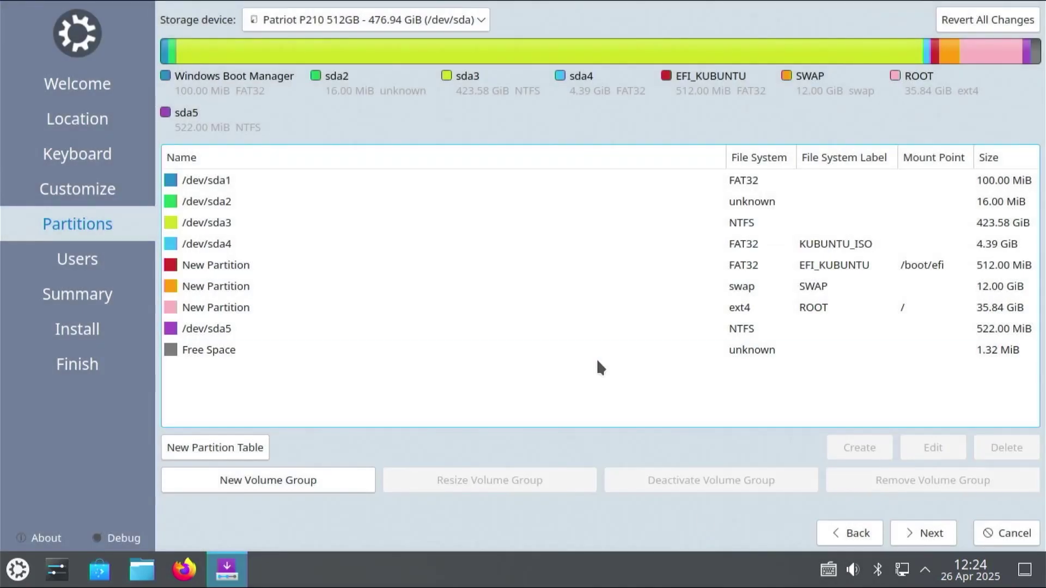
# Review the new ROOT, SWAP and EFI_KUBUNTU partitions in the list.
pyautogui.click(833, 301)
pyautogui.click(827, 287)
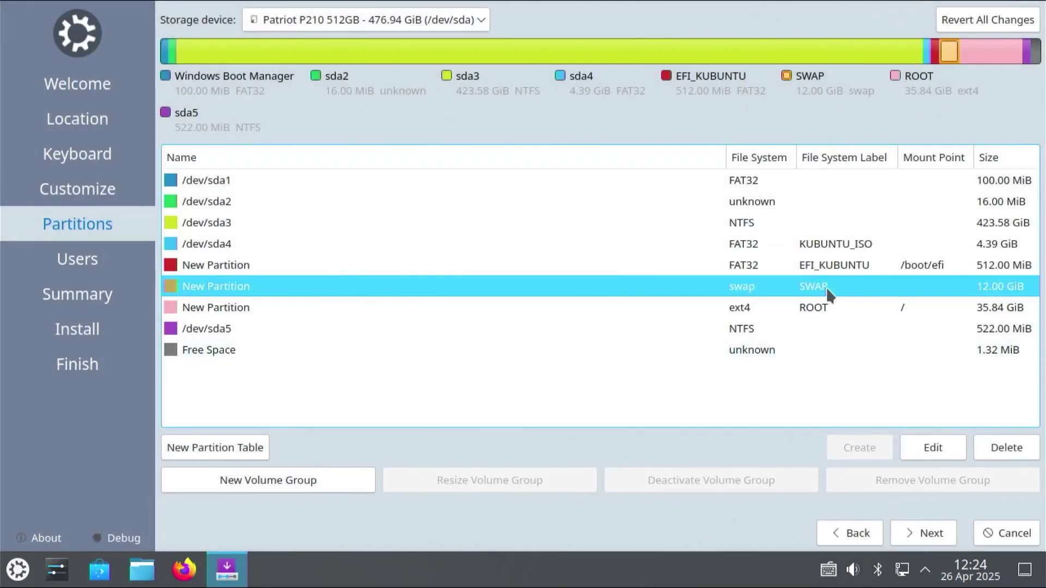
pyautogui.click(829, 265)
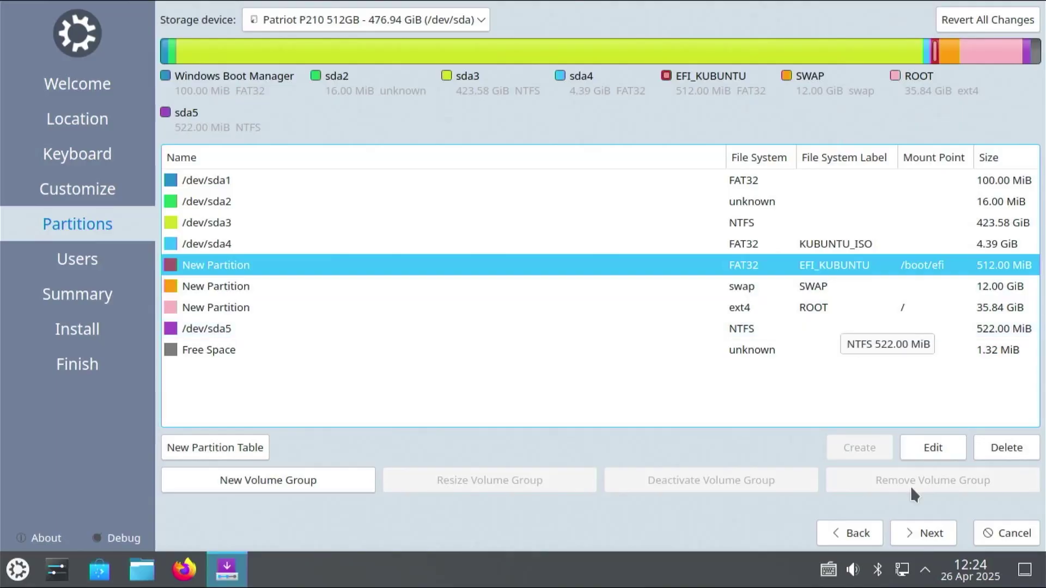
# Accept the EFI, swap and root partition layout and continue to the Users page.
pyautogui.click(923, 528)
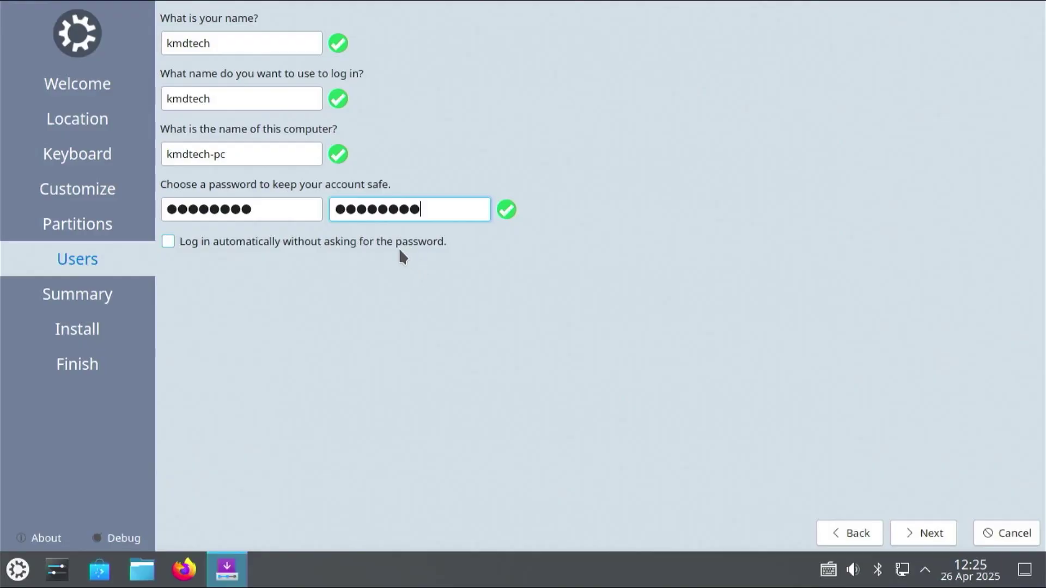
# Go through the Summary and confirm Install Now to write the changes to disk.
pyautogui.click(910, 535)
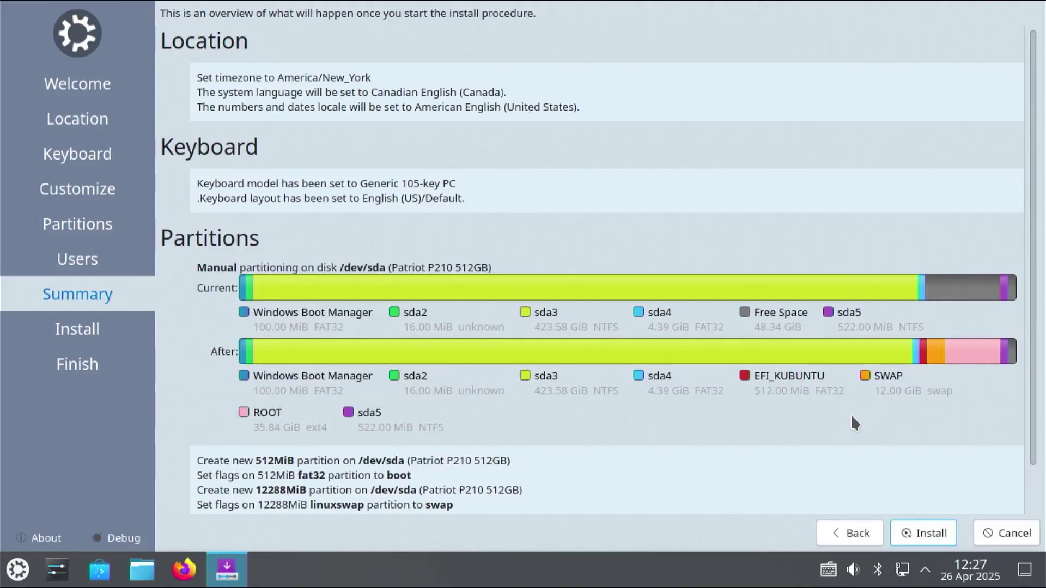
pyautogui.click(915, 524)
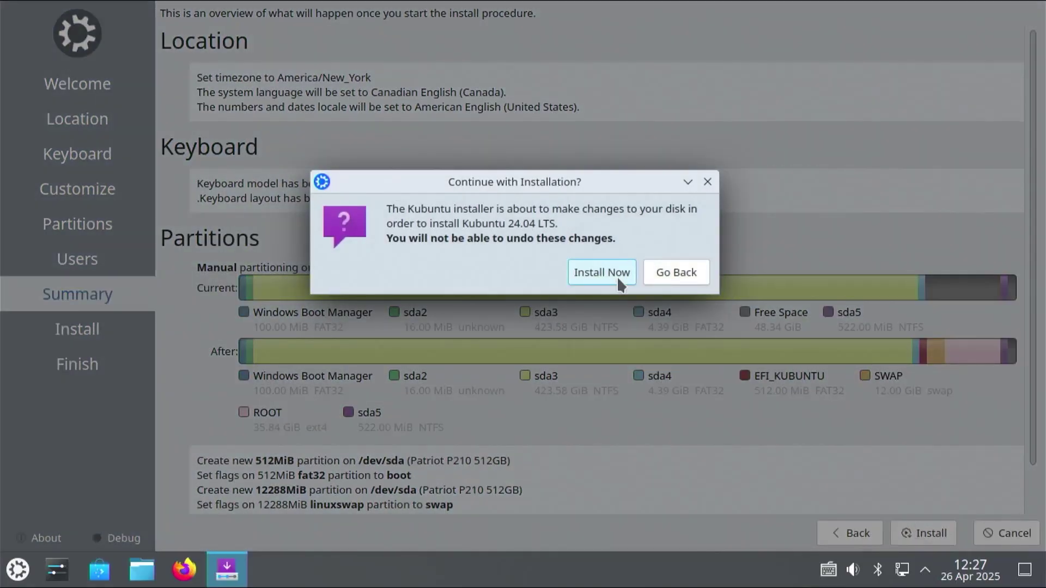
pyautogui.click(619, 282)
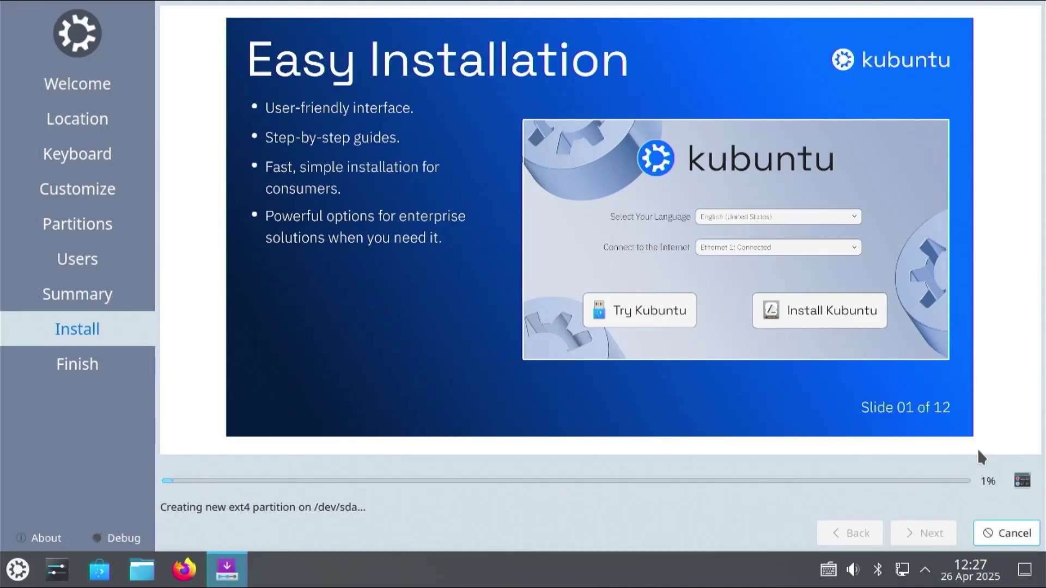
# Show the detailed installation log, then return to the slideshow while it installs.
pyautogui.click(1021, 486)
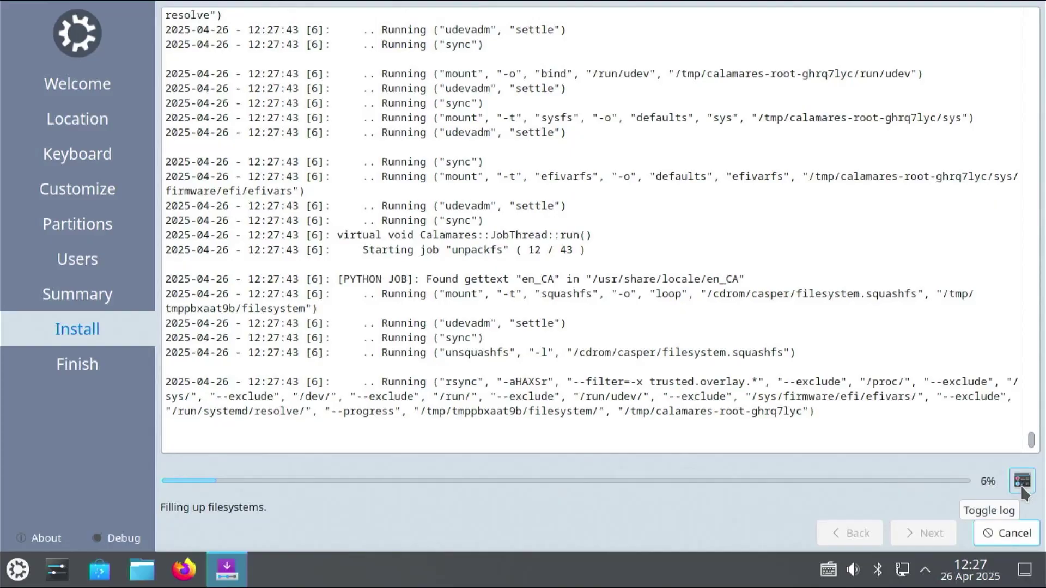
pyautogui.click(1021, 486)
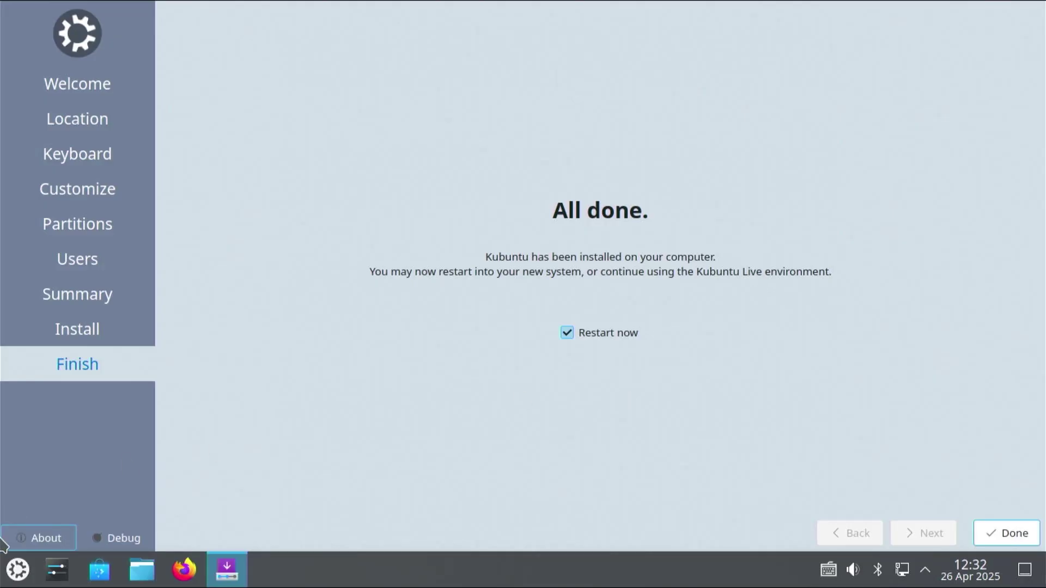
# Run efibootmgr in Konsole to list the UEFI boot entries, then close the terminal.
pyautogui.click(17, 569)
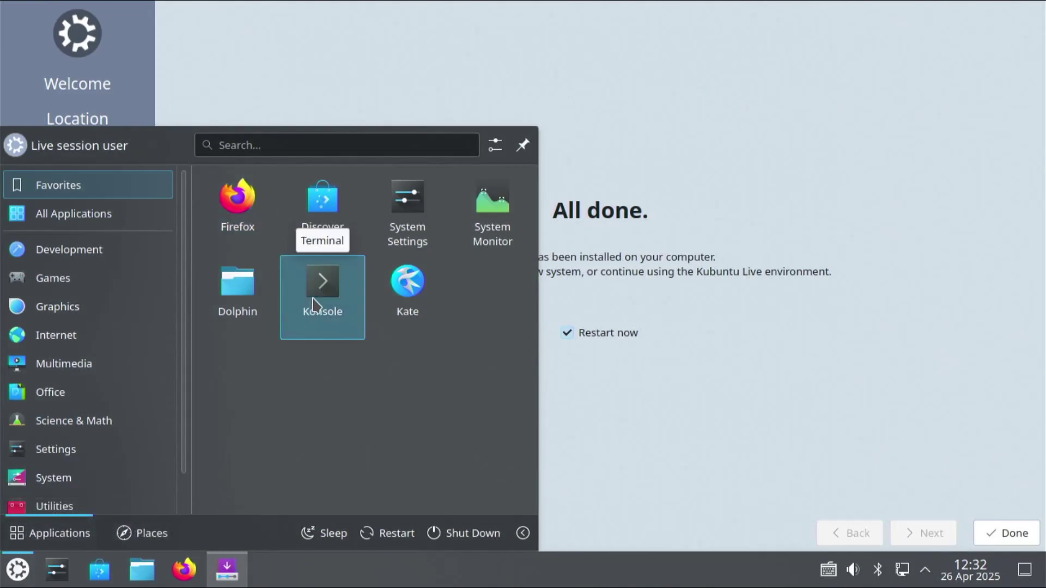
pyautogui.click(321, 282)
pyautogui.write('efibootmgr')
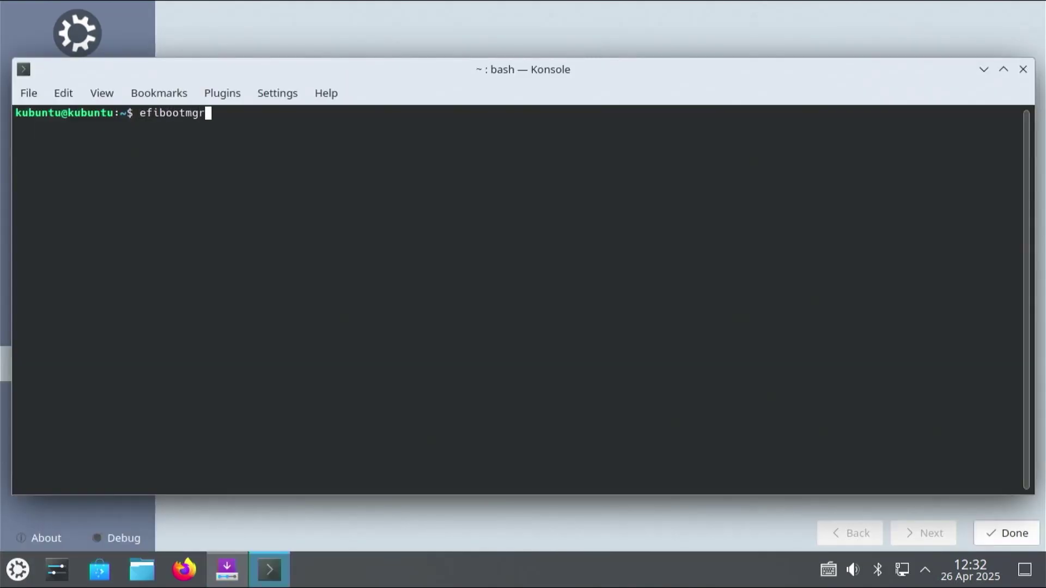
pyautogui.press('Return')
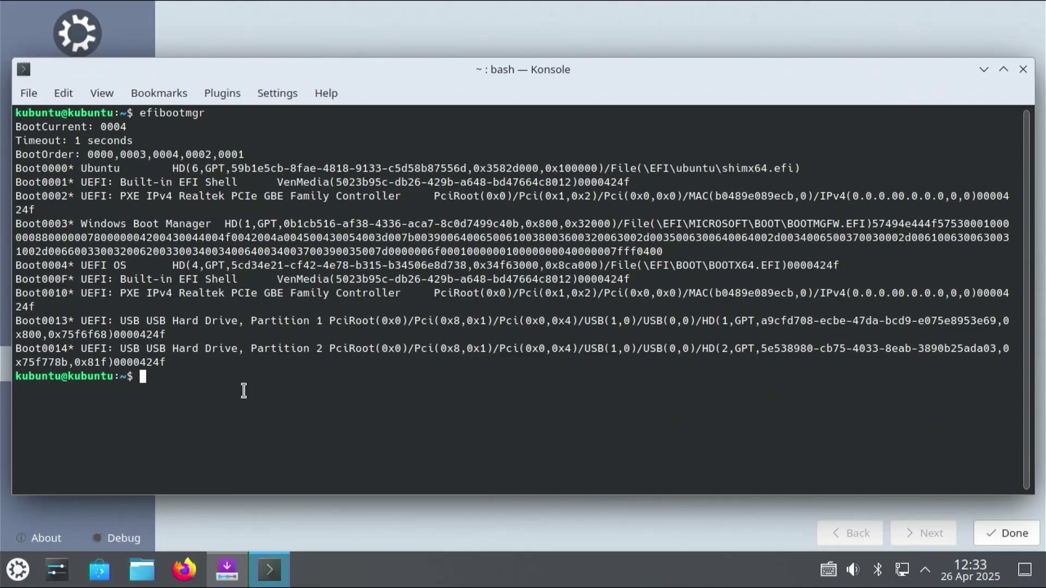
pyautogui.hotkey('ctrl', 'd')
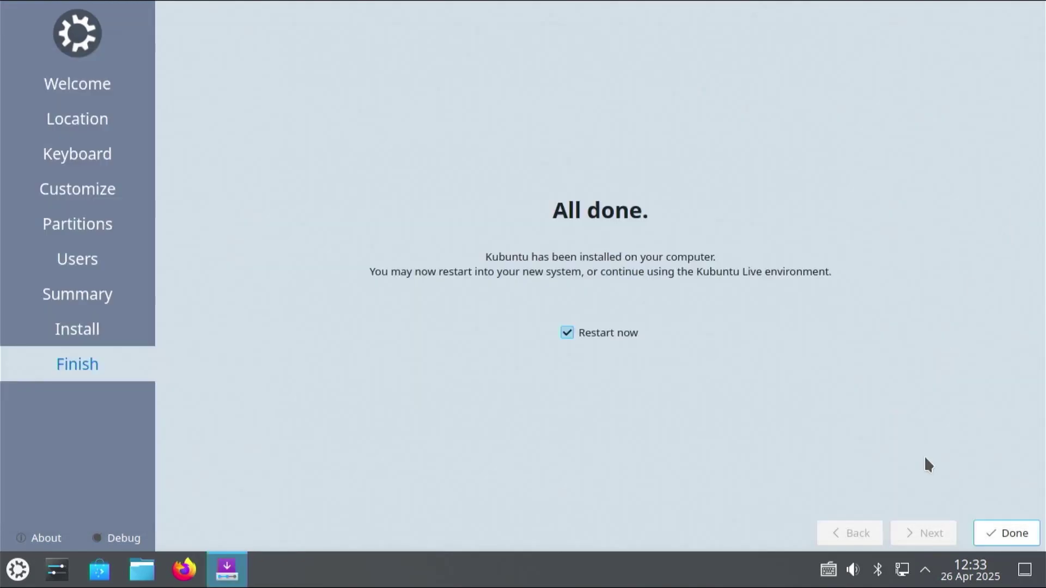
# Restart from the installer and move ubuntu up to Boot Option #1 in Aptio Setup.
pyautogui.click(989, 525)
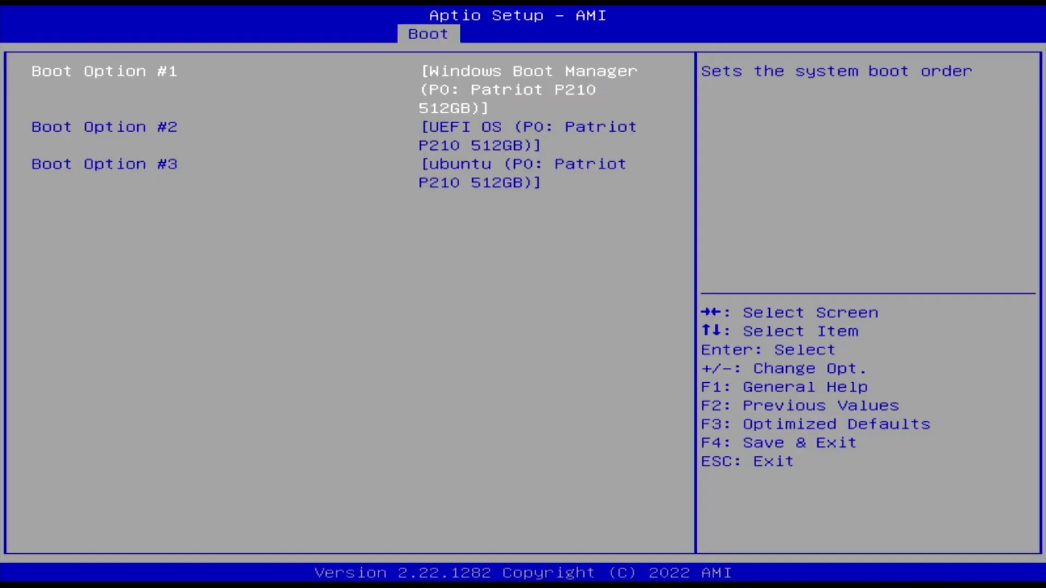
pyautogui.press('Down')
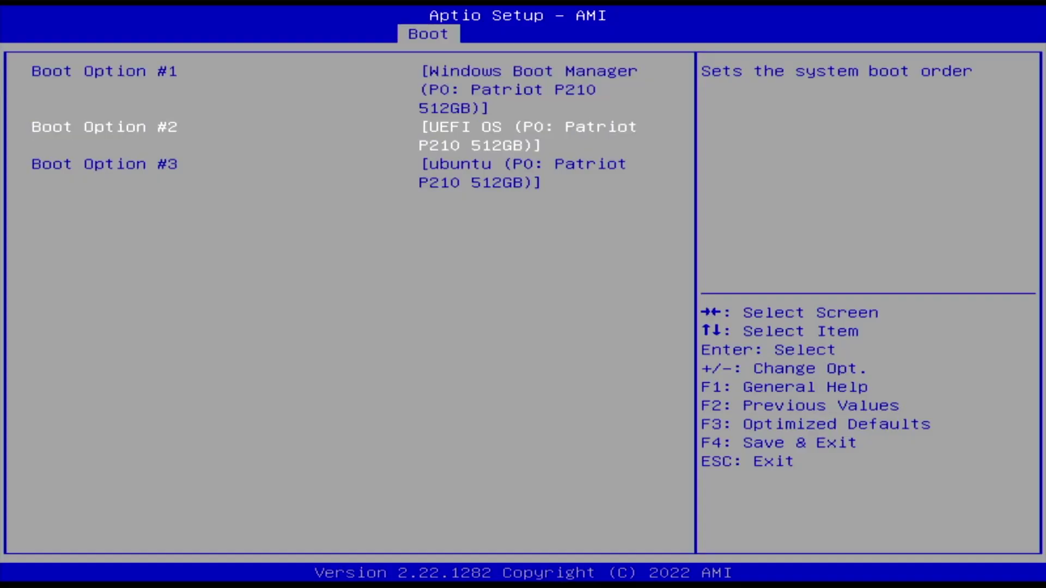
pyautogui.press('Down')
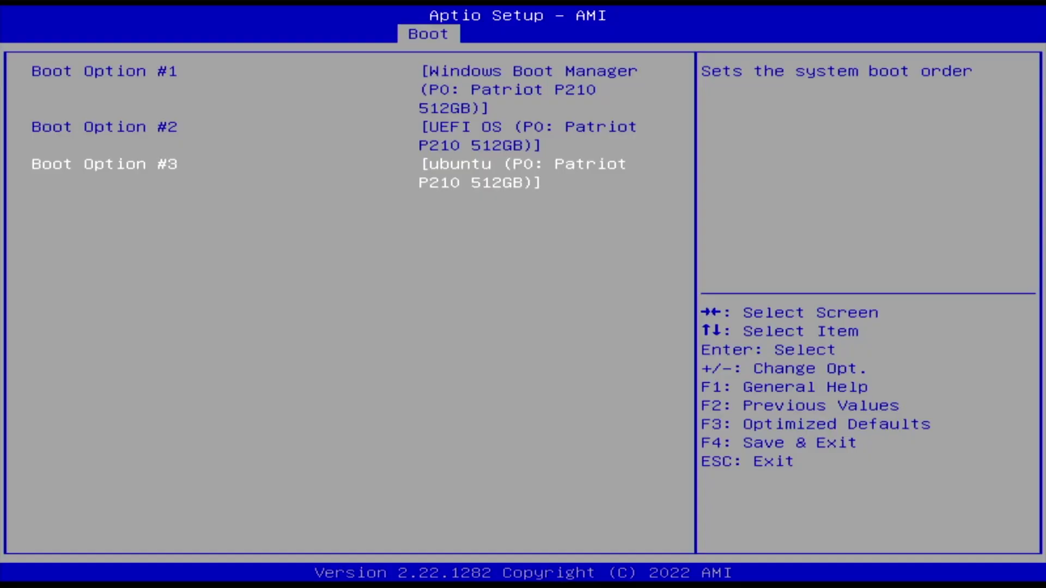
pyautogui.press('Up')
pyautogui.press('Up')
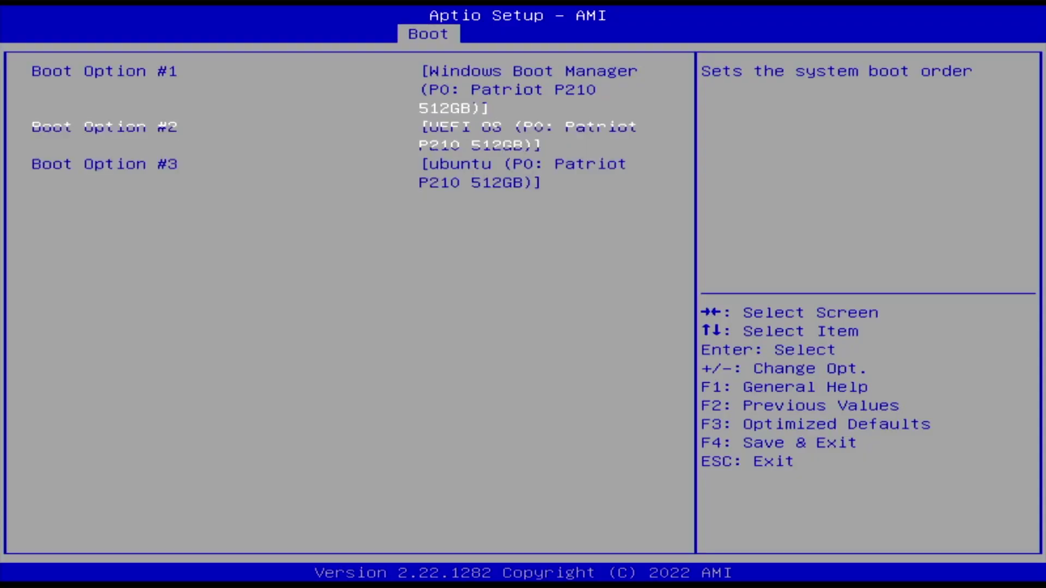
pyautogui.press('-')
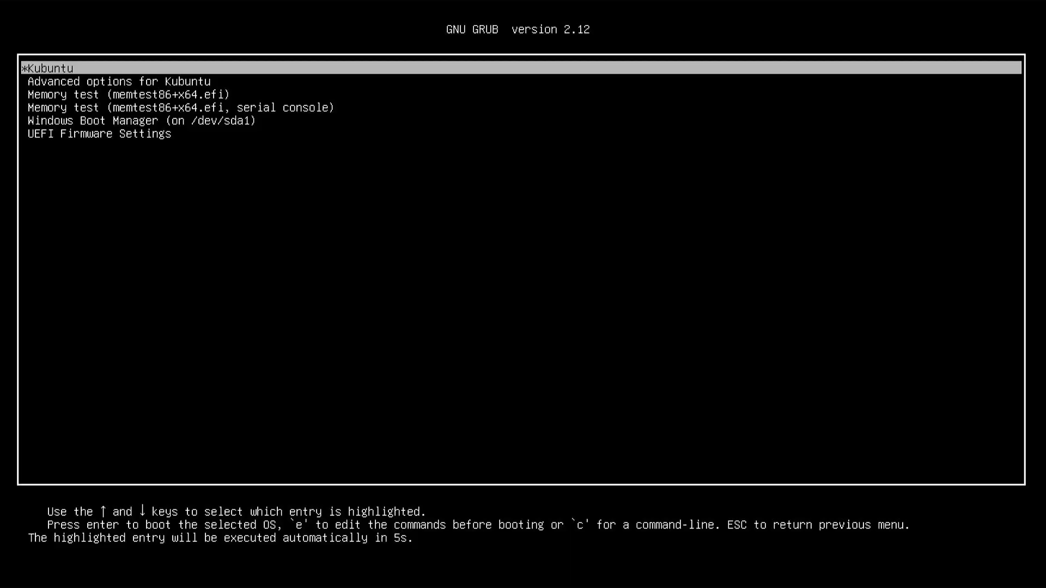
# Boot Kubuntu from GRUB and close the Welcome to KDE Plasma window.
pyautogui.press('Down')
pyautogui.press('Down')
pyautogui.press('Down')
pyautogui.press('Down')
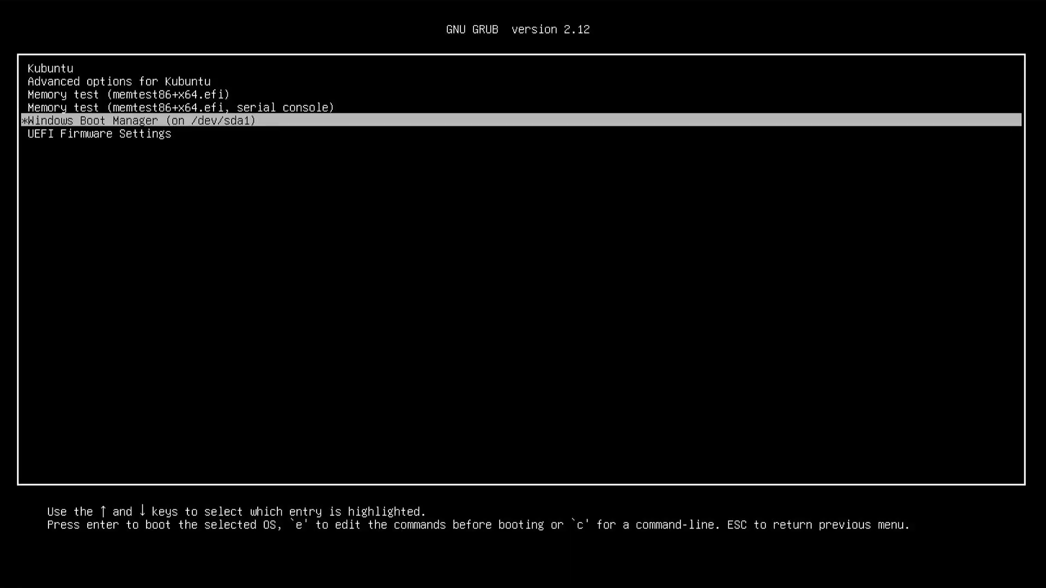
pyautogui.press('Up')
pyautogui.press('Up')
pyautogui.press('Up')
pyautogui.press('Up')
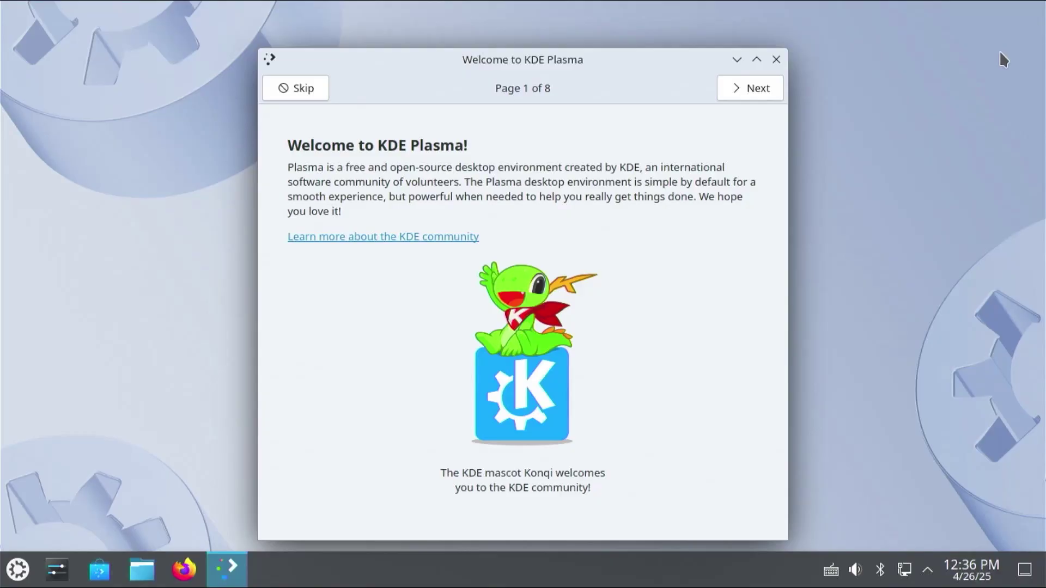
pyautogui.click(776, 60)
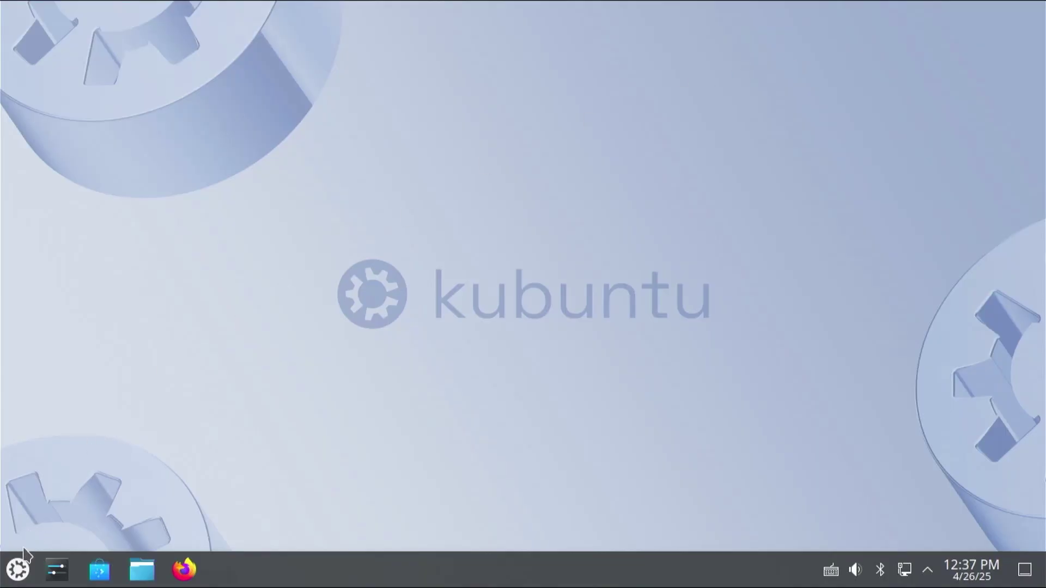
# Restart Kubuntu and boot Windows Boot Manager from the GRUB menu.
pyautogui.click(18, 571)
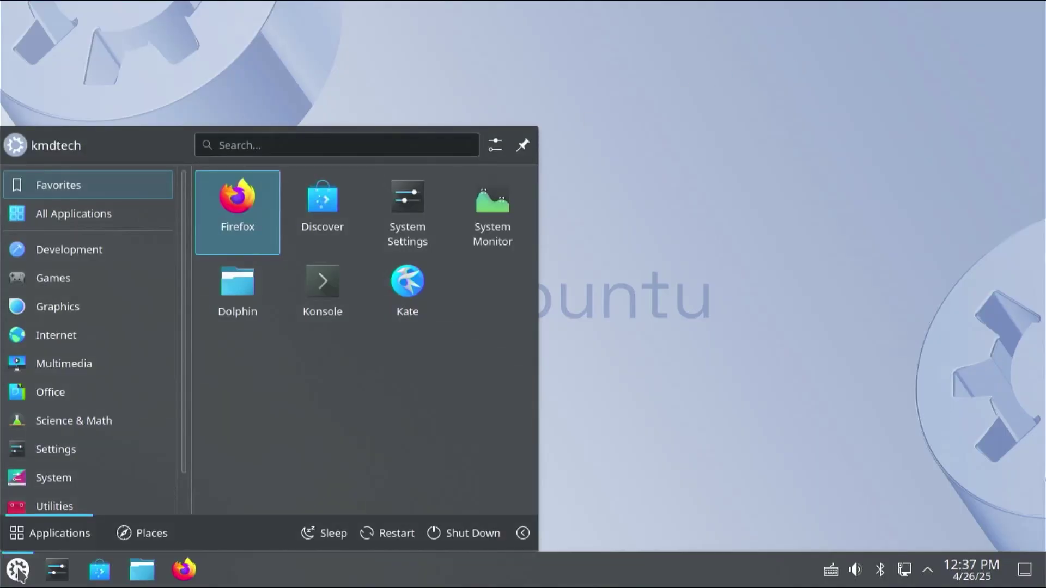
pyautogui.click(388, 533)
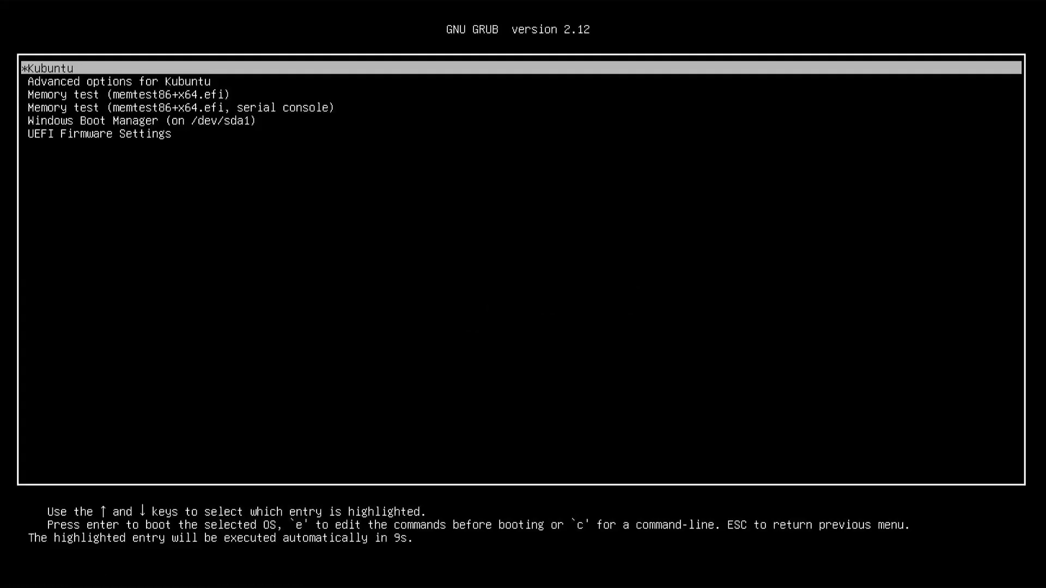
pyautogui.press('Down')
pyautogui.press('Down')
pyautogui.press('Down')
pyautogui.press('Down')
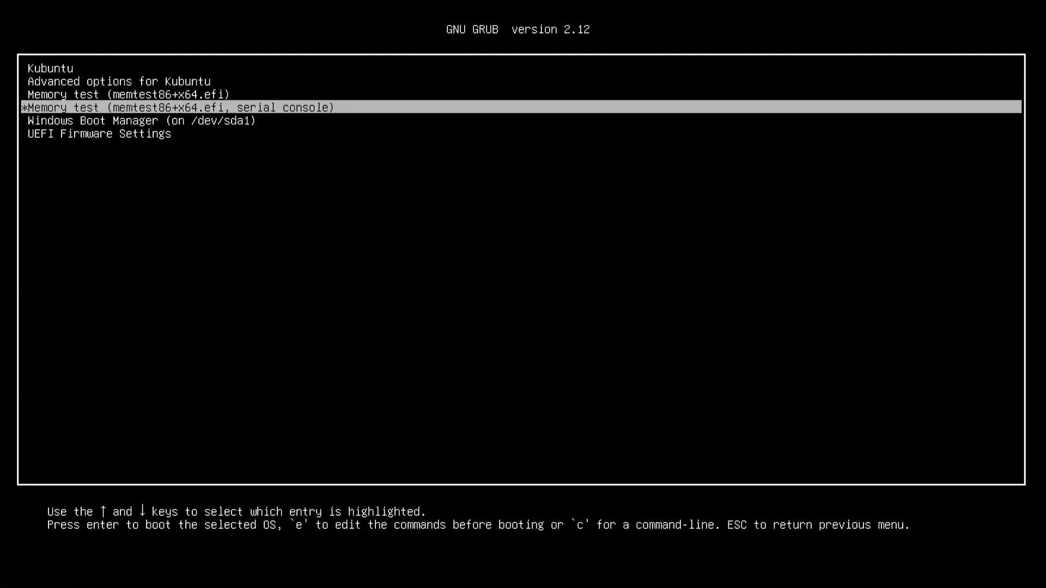
pyautogui.press('Return')
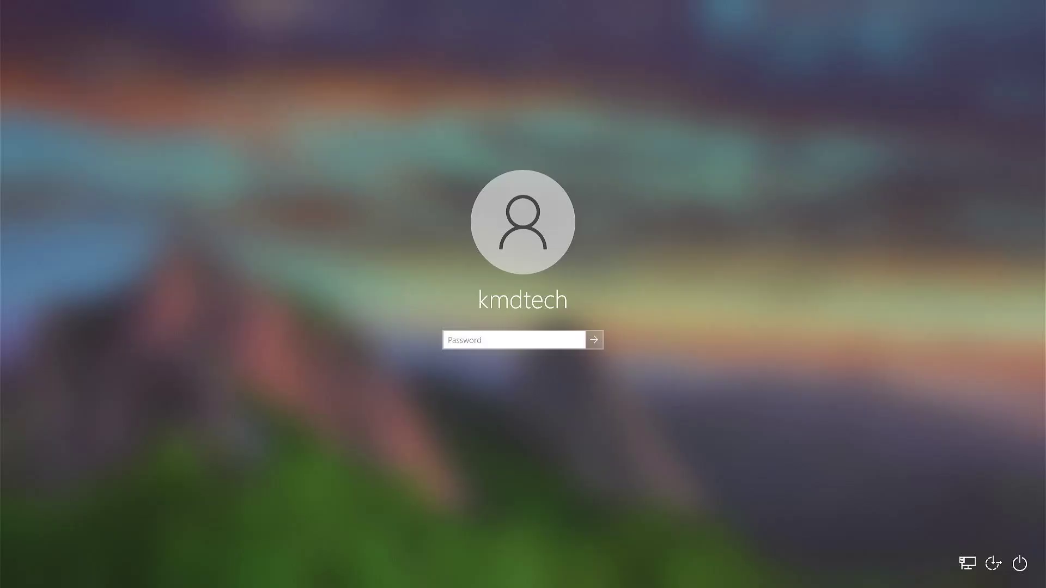
# Sign in to Windows and inspect Disk 0's 512 MB EFI, 12.00 GB and 35.84 GB partitions.
pyautogui.write('********')
pyautogui.press('Return')
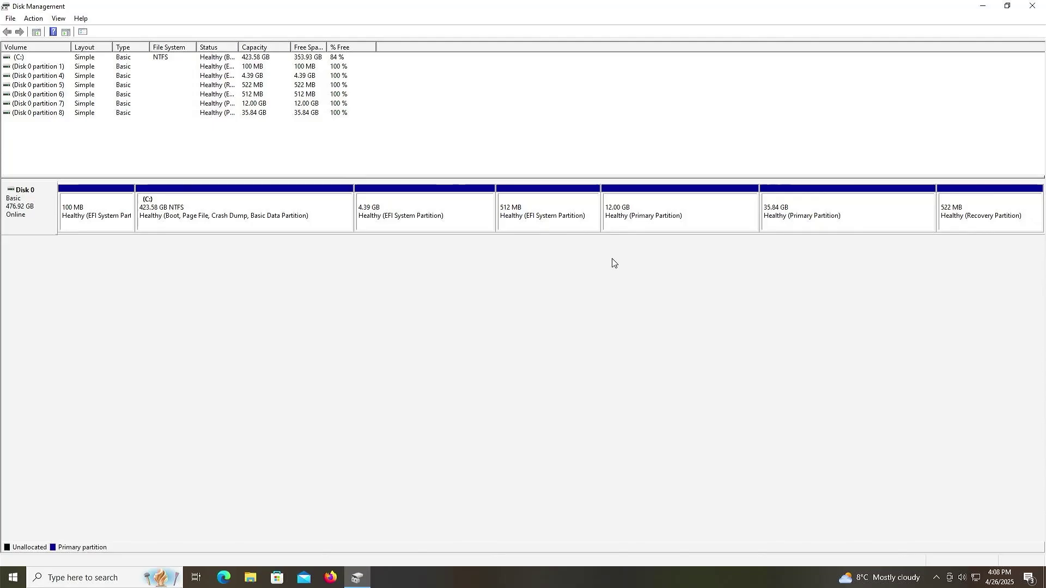
pyautogui.click(580, 212)
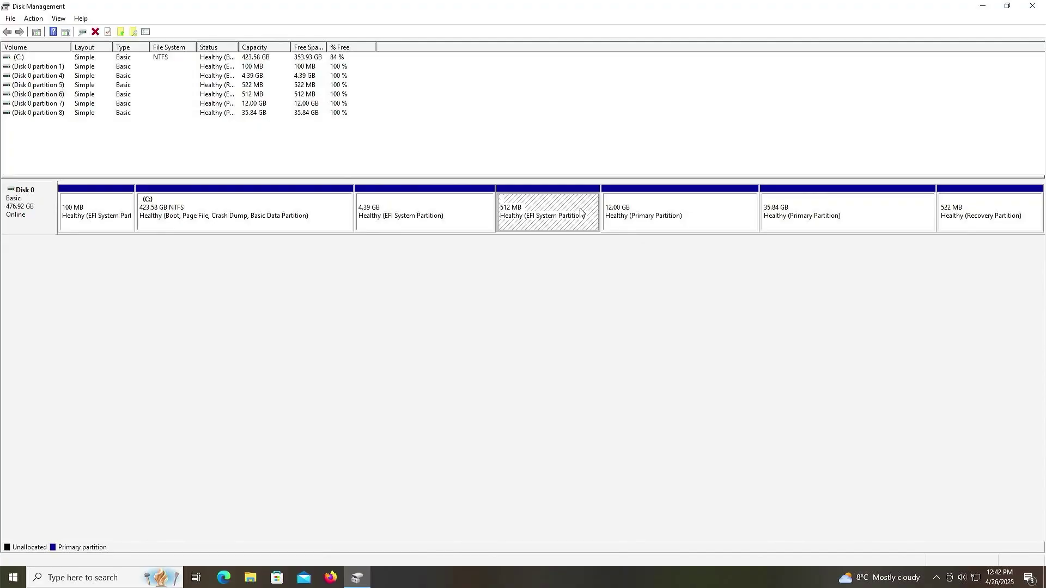
pyautogui.click(637, 210)
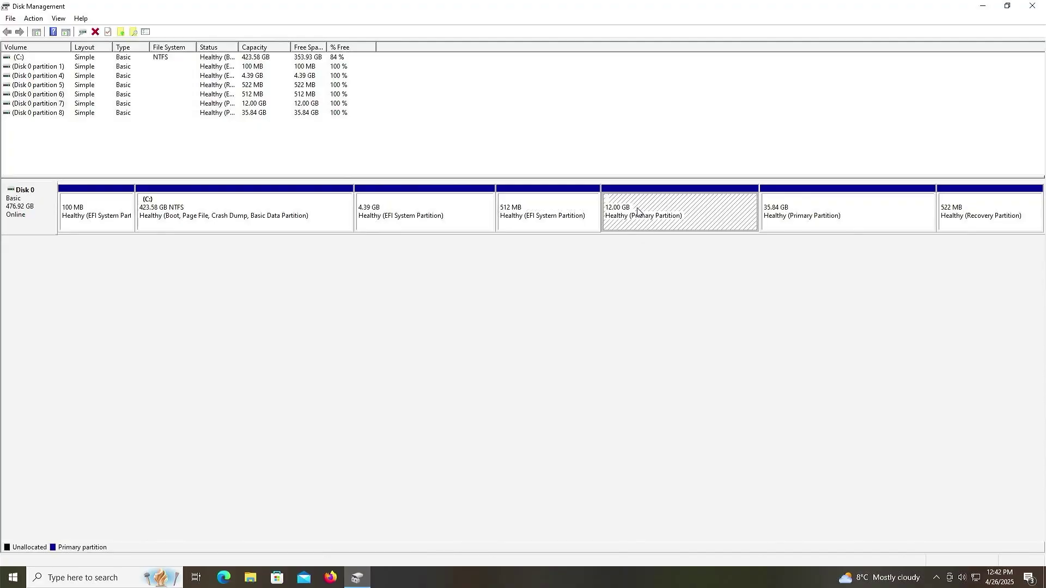
pyautogui.click(786, 209)
pyautogui.click(736, 212)
pyautogui.click(578, 210)
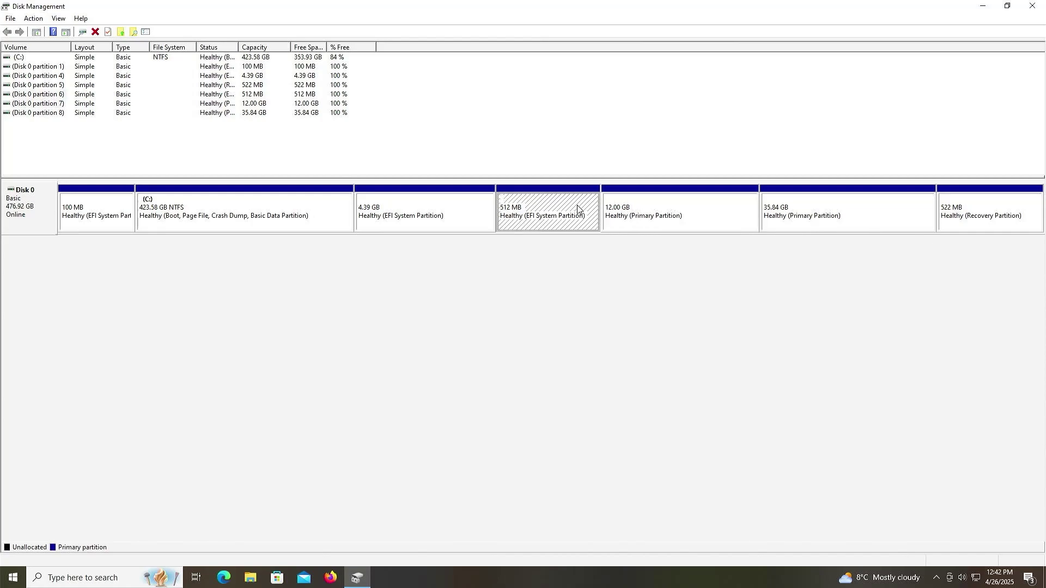
# Check the 4.39 GB EFI partition's actions, confirming Delete Volume is greyed out, then dismiss them.
pyautogui.click(469, 211)
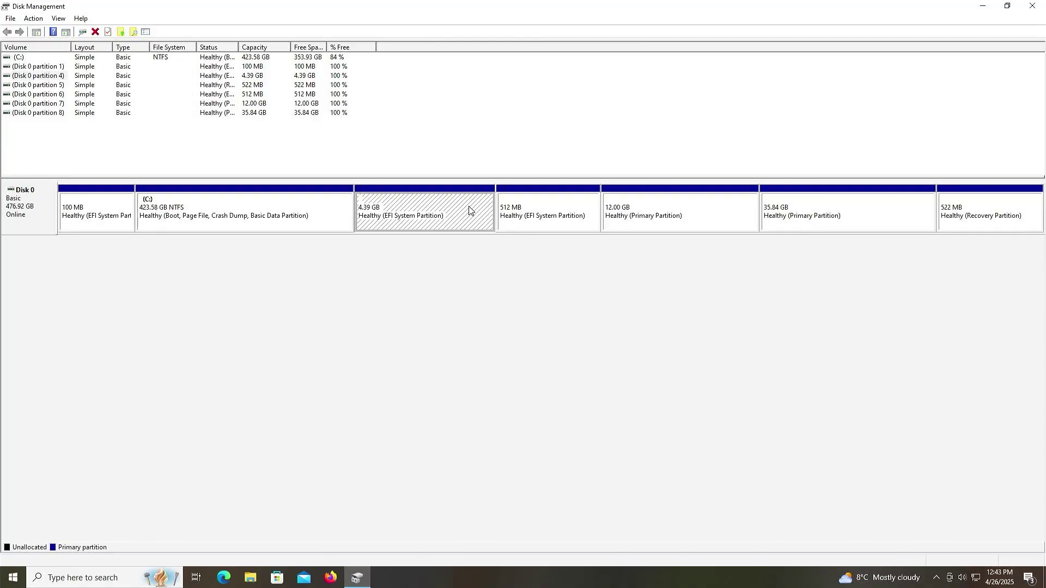
pyautogui.rightClick(470, 210)
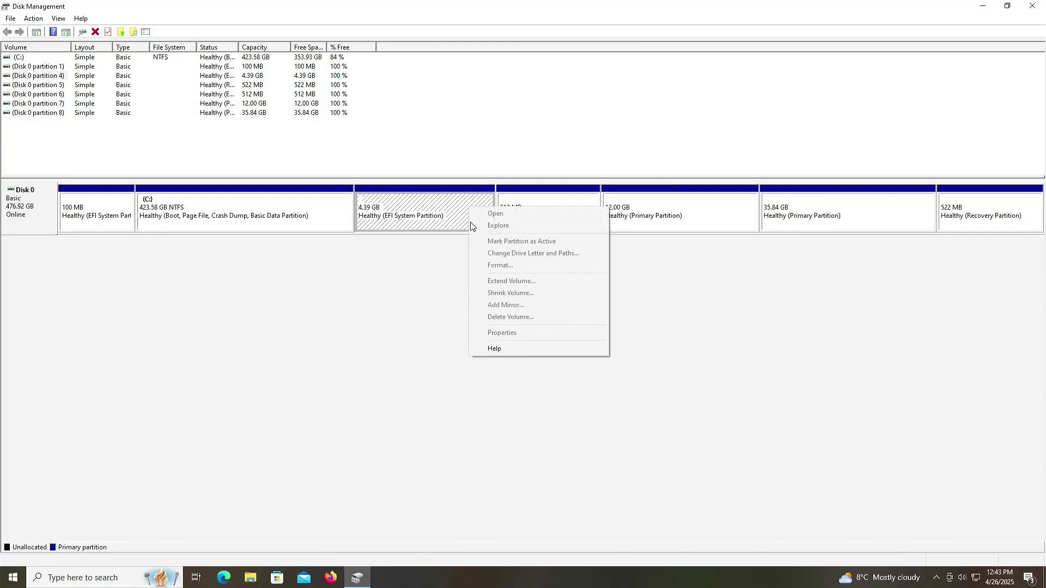
pyautogui.click(446, 281)
# Launch DiskPart with administrator rights, list the disks and select disk 0.
pyautogui.press('super')
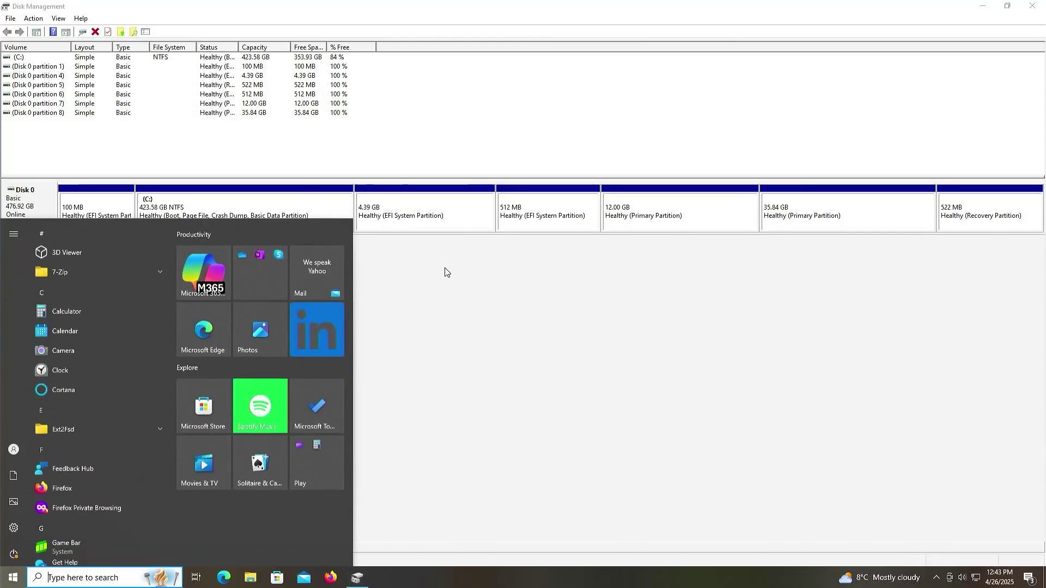
pyautogui.write('diskpart')
pyautogui.press('Return')
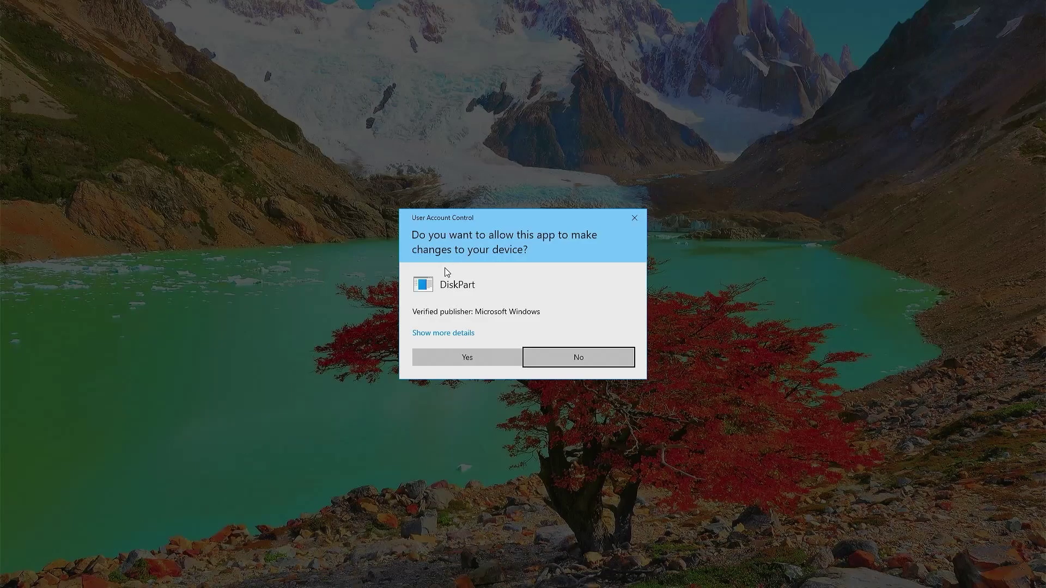
pyautogui.press('Return')
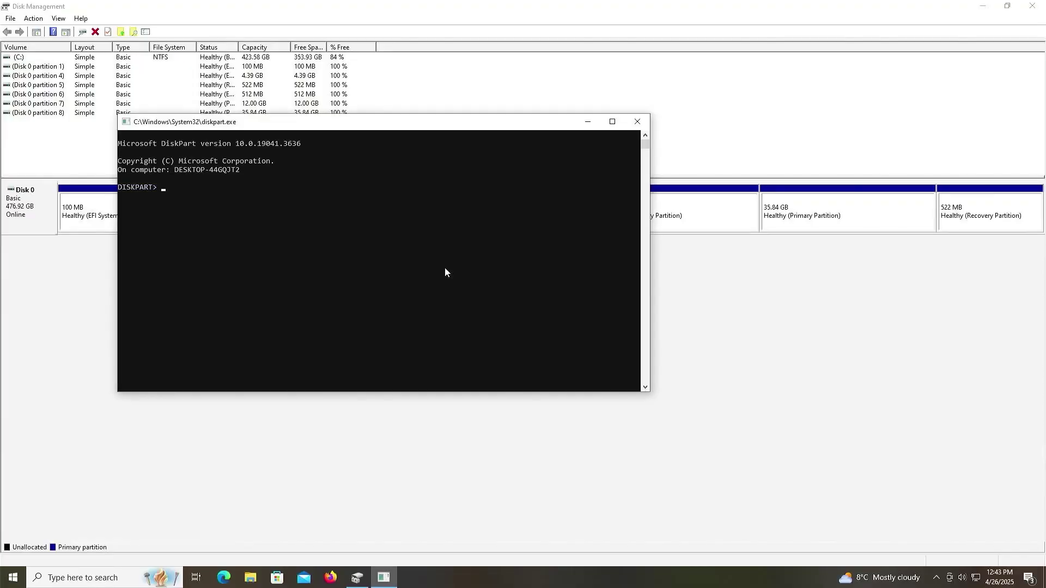
pyautogui.write('list disk')
pyautogui.press('Return')
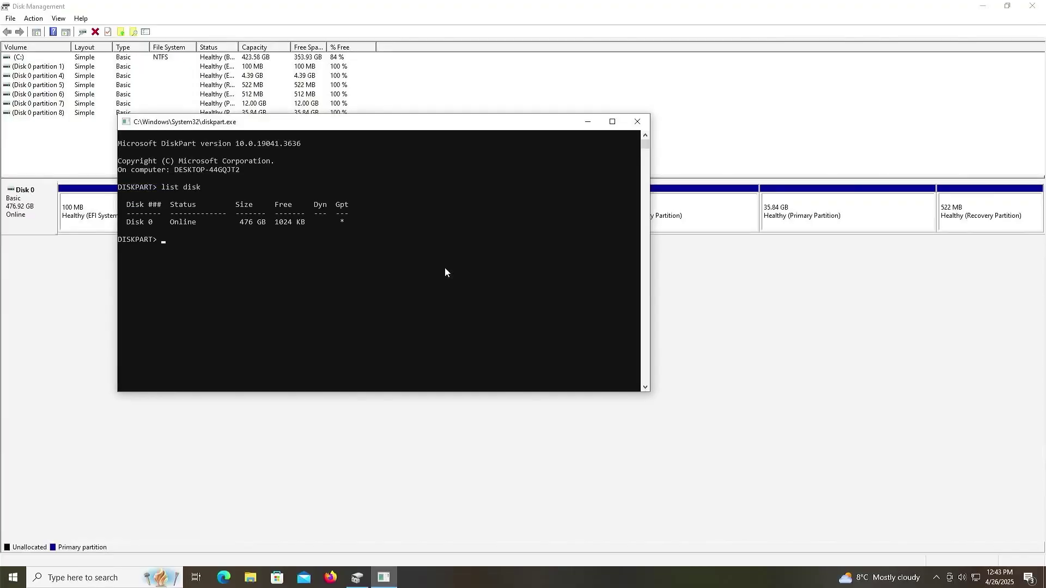
pyautogui.write('sel disk 0')
pyautogui.press('Return')
# List disk 0's partitions, force-delete partition 4 with 'delete partition override', and exit DiskPart.
pyautogui.write('list ')
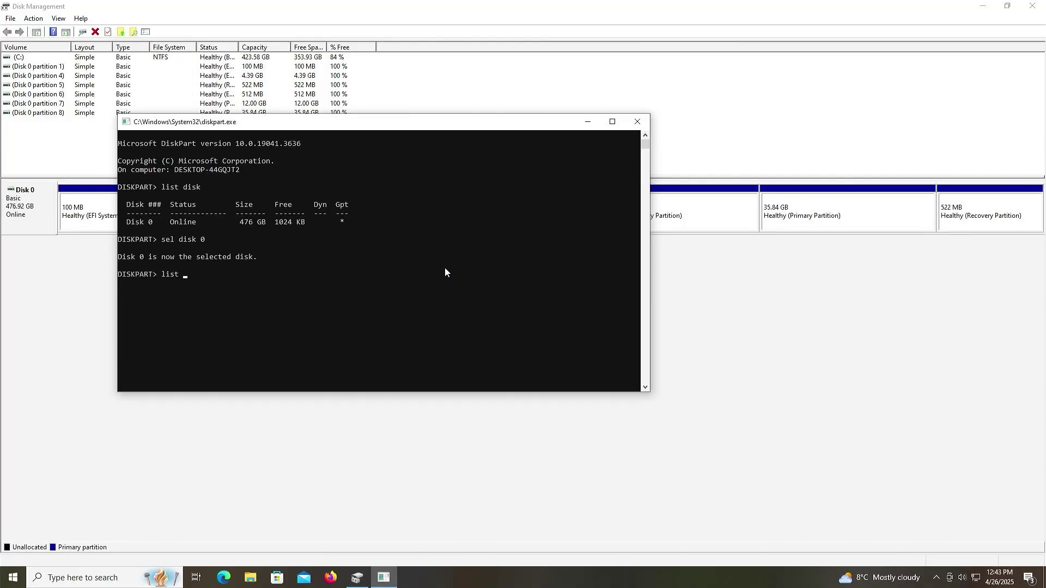
pyautogui.write('part')
pyautogui.press('Return')
pyautogui.write('se')
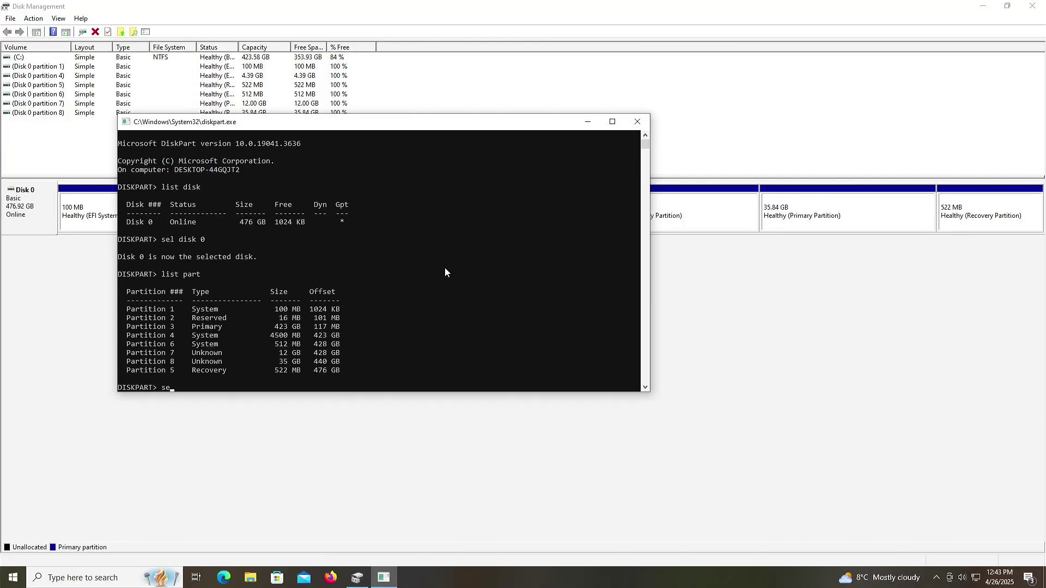
pyautogui.write('l part 4')
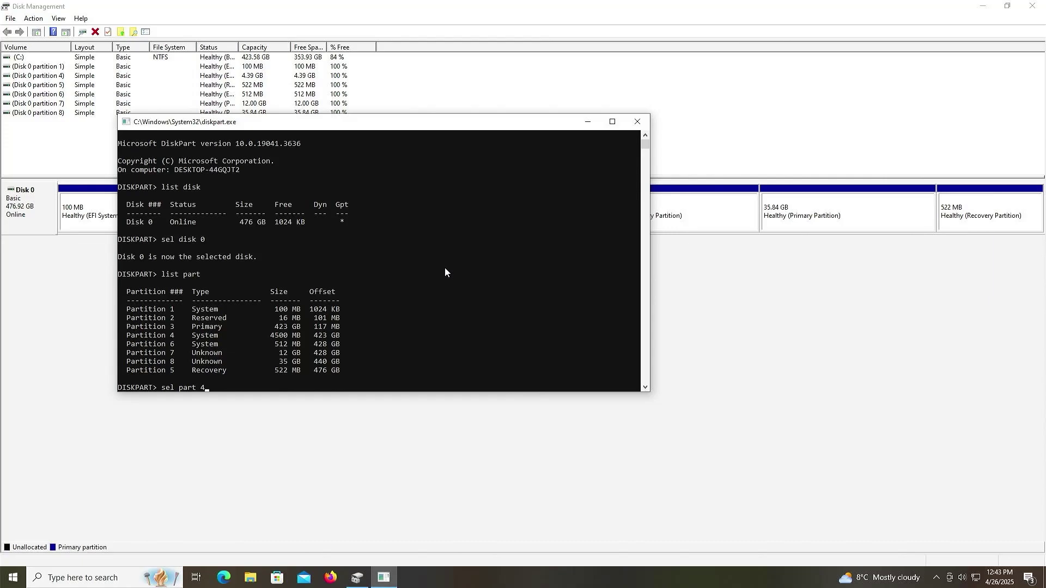
pyautogui.press('Return')
pyautogui.write('d')
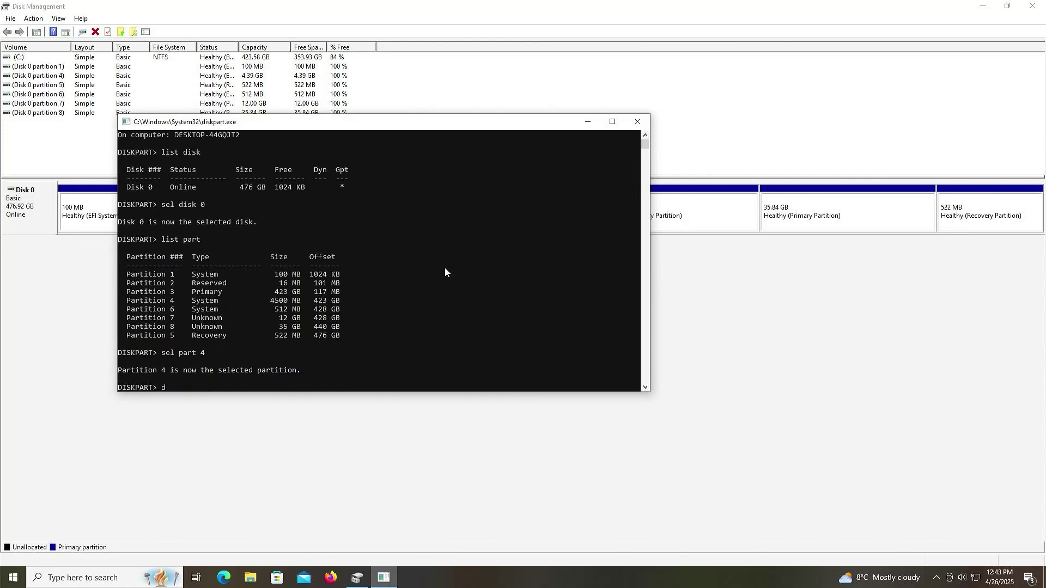
pyautogui.write('elete partition override')
pyautogui.press('Return')
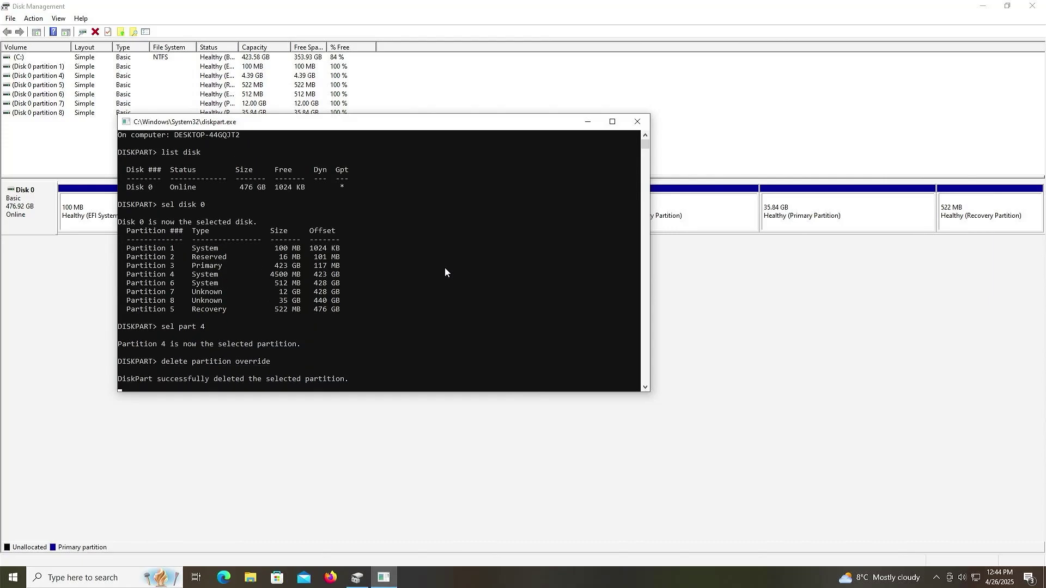
pyautogui.write('exit')
pyautogui.press('Return')
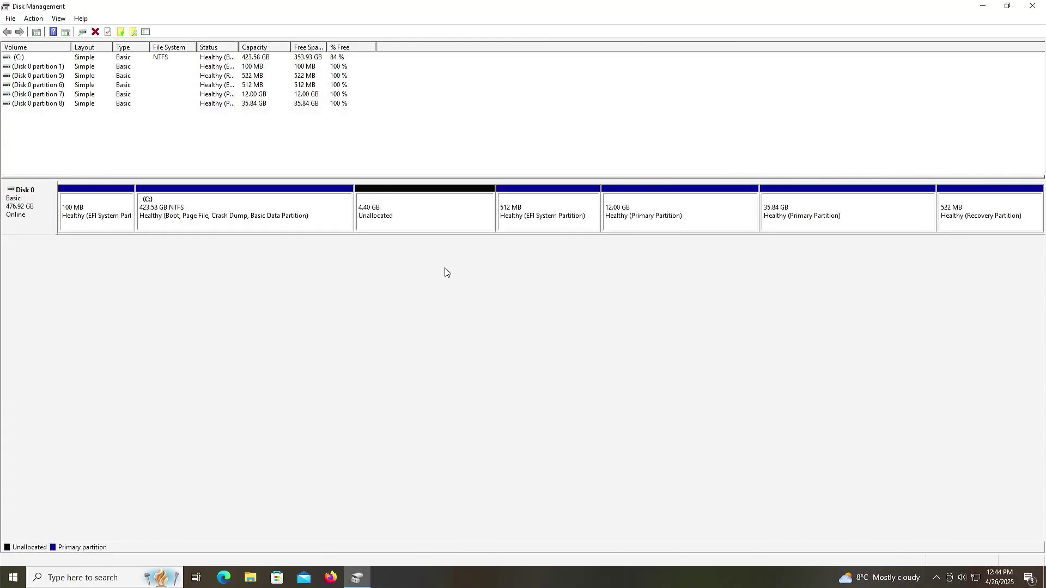
# Extend C: by the default amount, absorbing the 4.40 GB unallocated space to reach 427.97 GB.
pyautogui.click(341, 218)
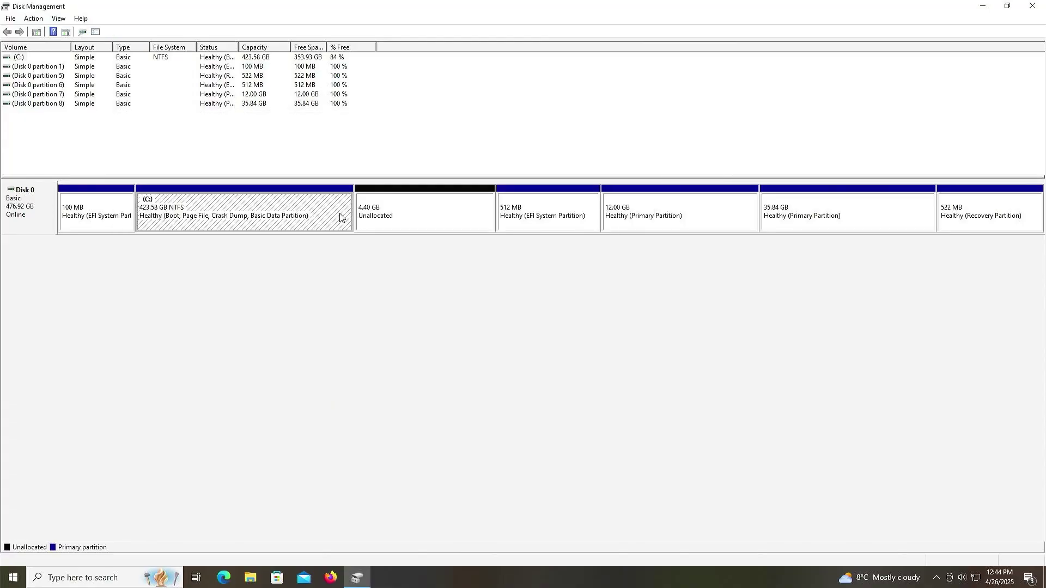
pyautogui.rightClick(340, 217)
pyautogui.click(382, 288)
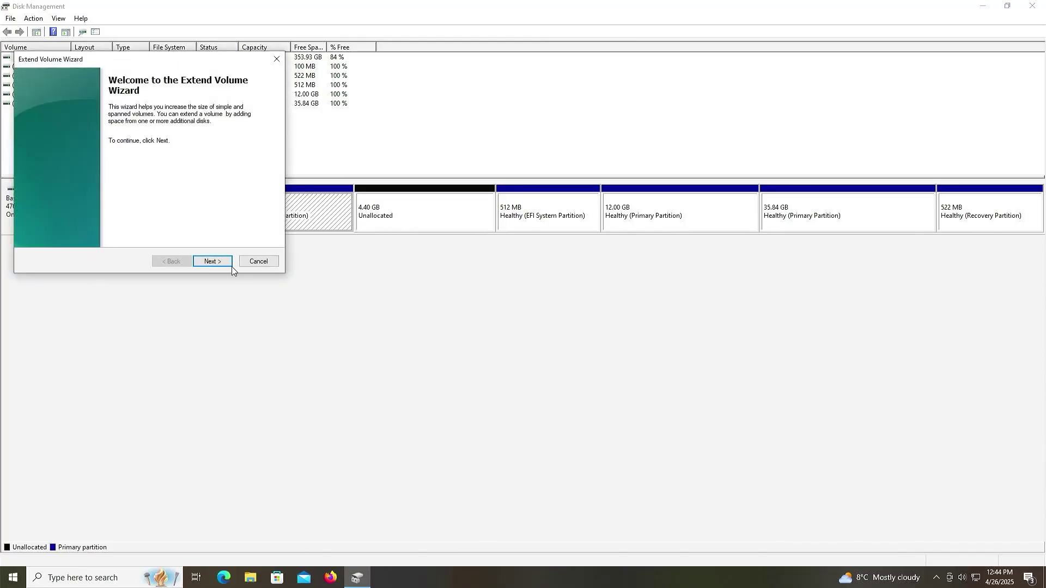
pyautogui.click(210, 262)
pyautogui.click(223, 262)
pyautogui.click(213, 262)
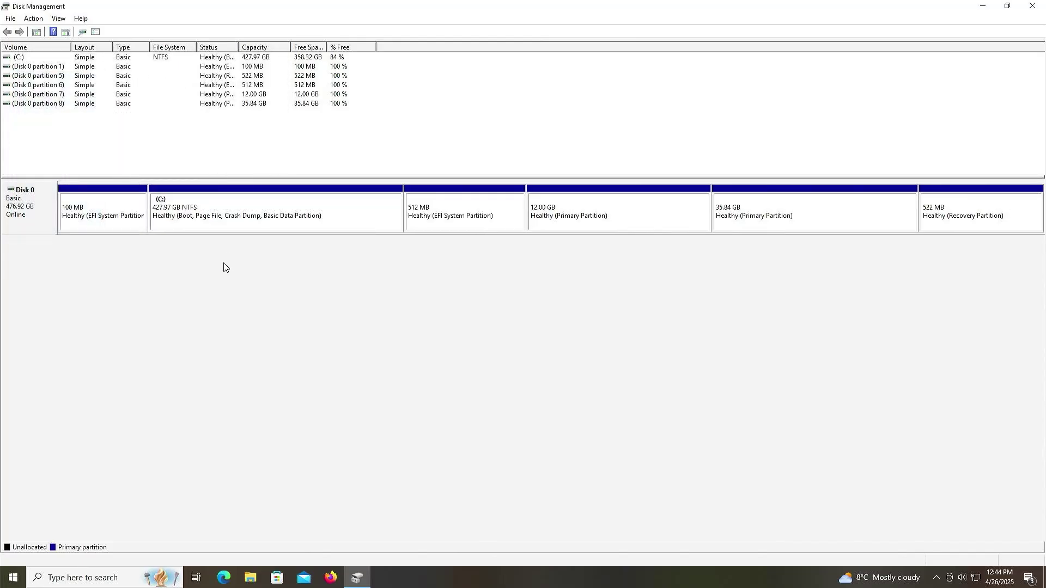